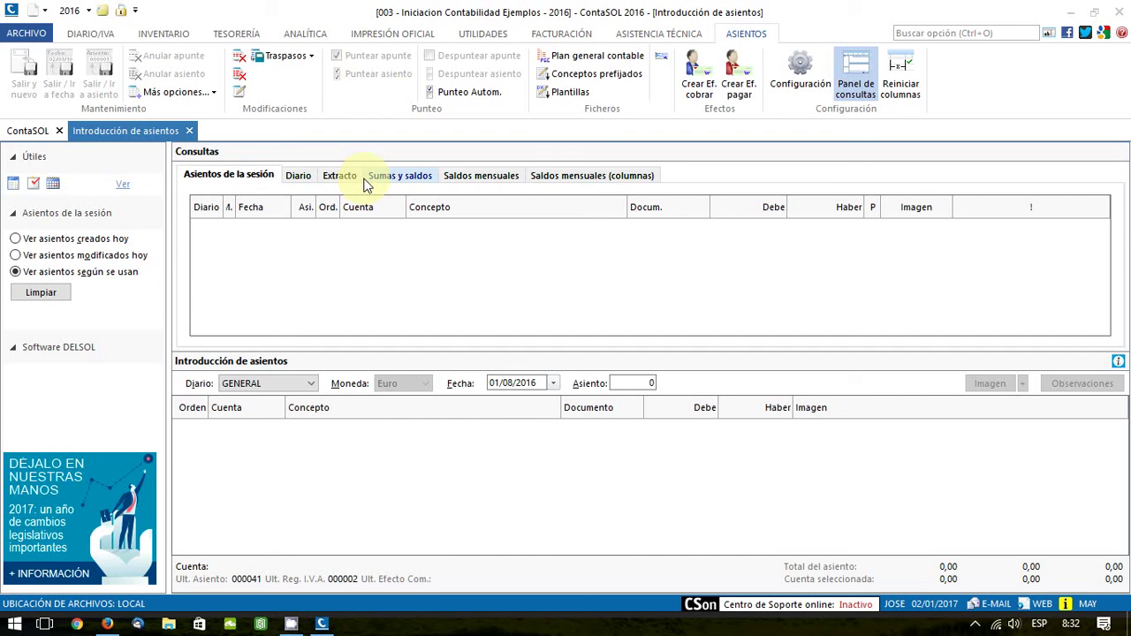
- Start a new entry in the GENERAL journal dated 01/08/2016 with the automatically assigned entry number
click(508, 382)
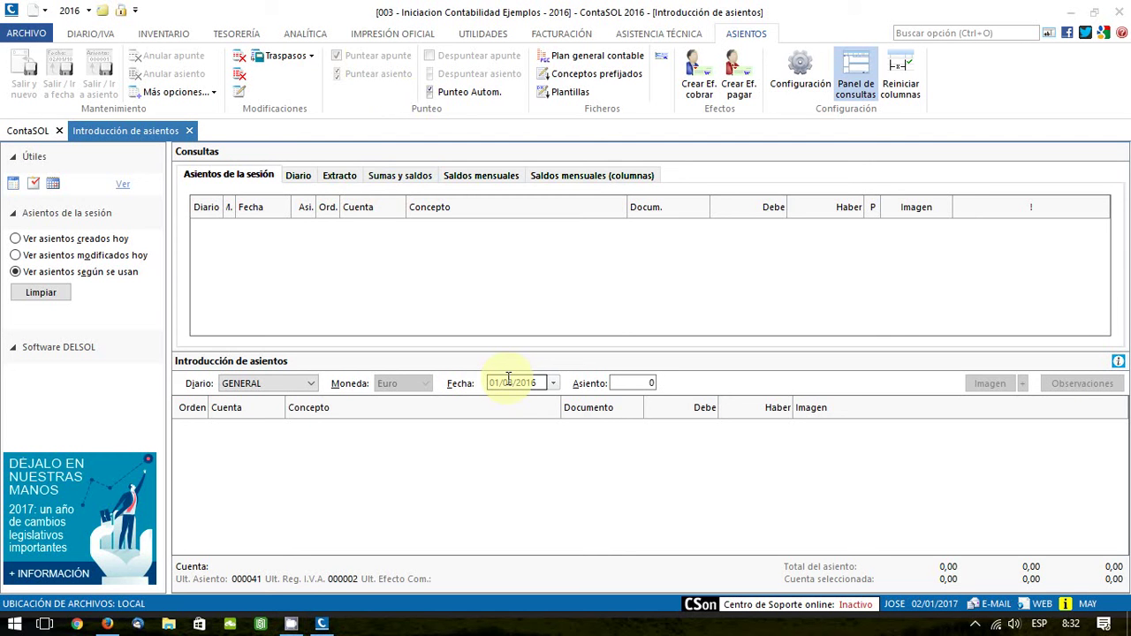
click(493, 384)
drag(493, 386, 533, 379)
key(Return)
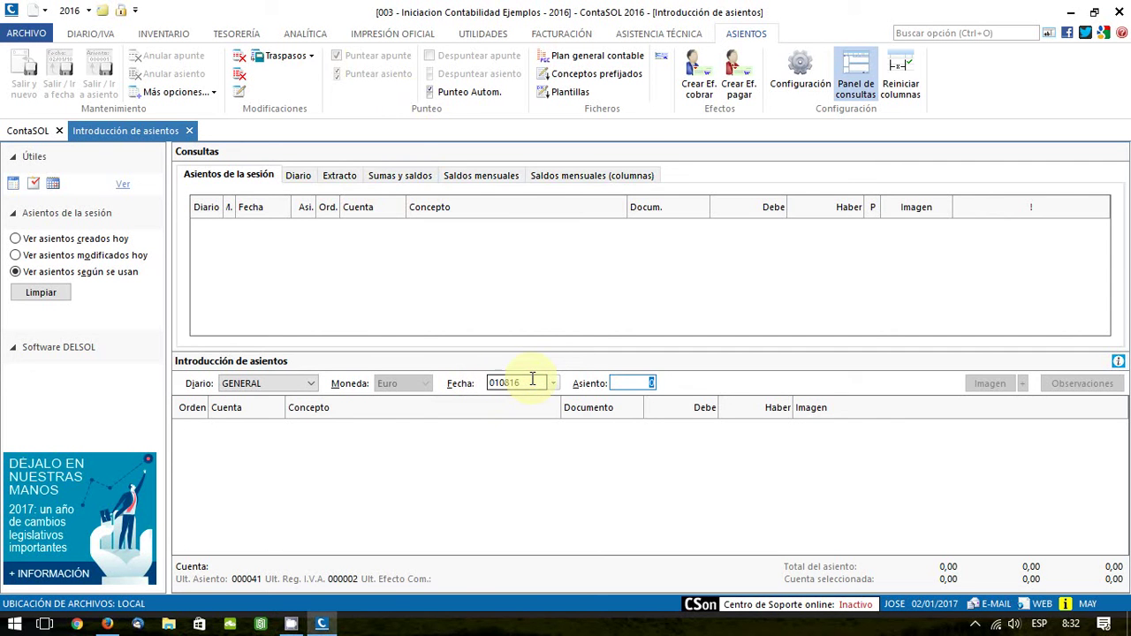
key(Return)
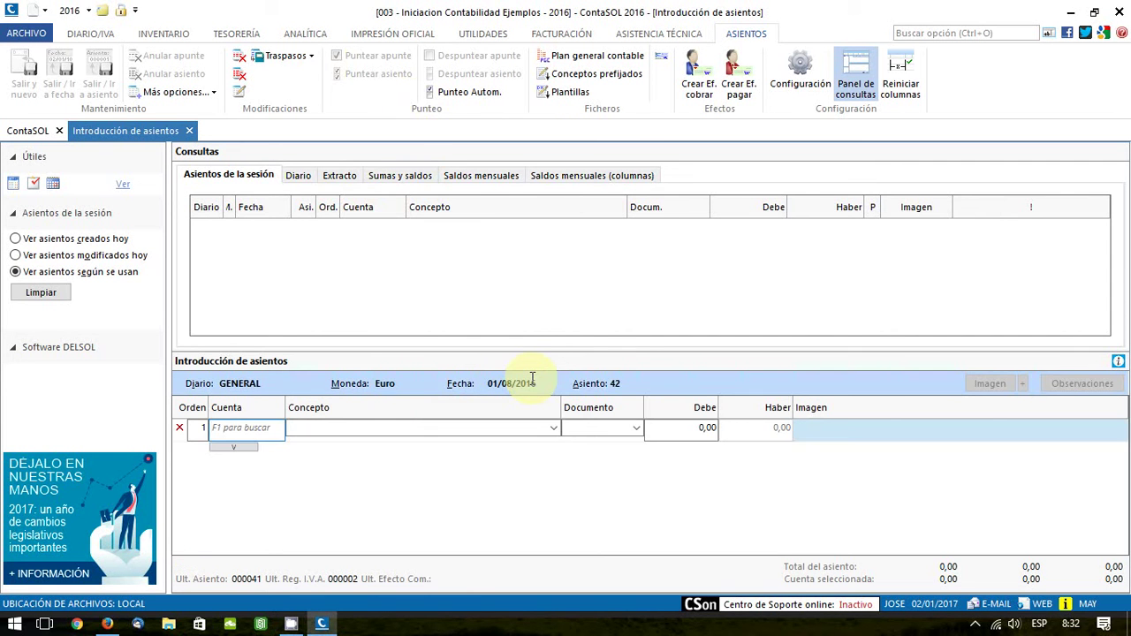
- Examine how the goods purchases line of template 600 COMPRAS is configured, leaving it unmodified
key(F5)
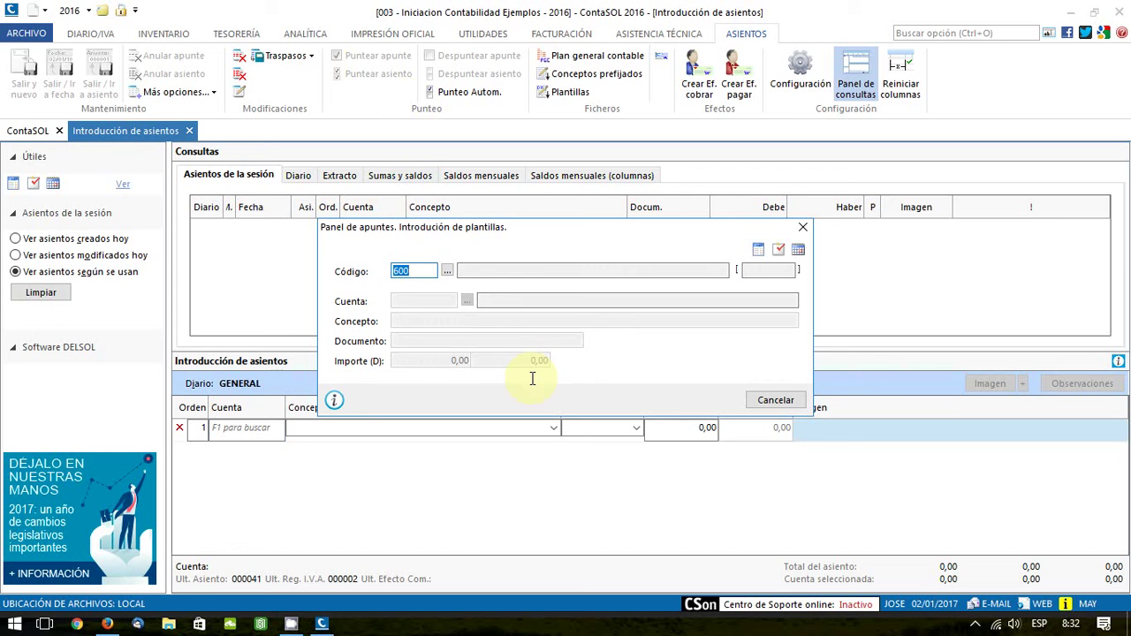
click(448, 271)
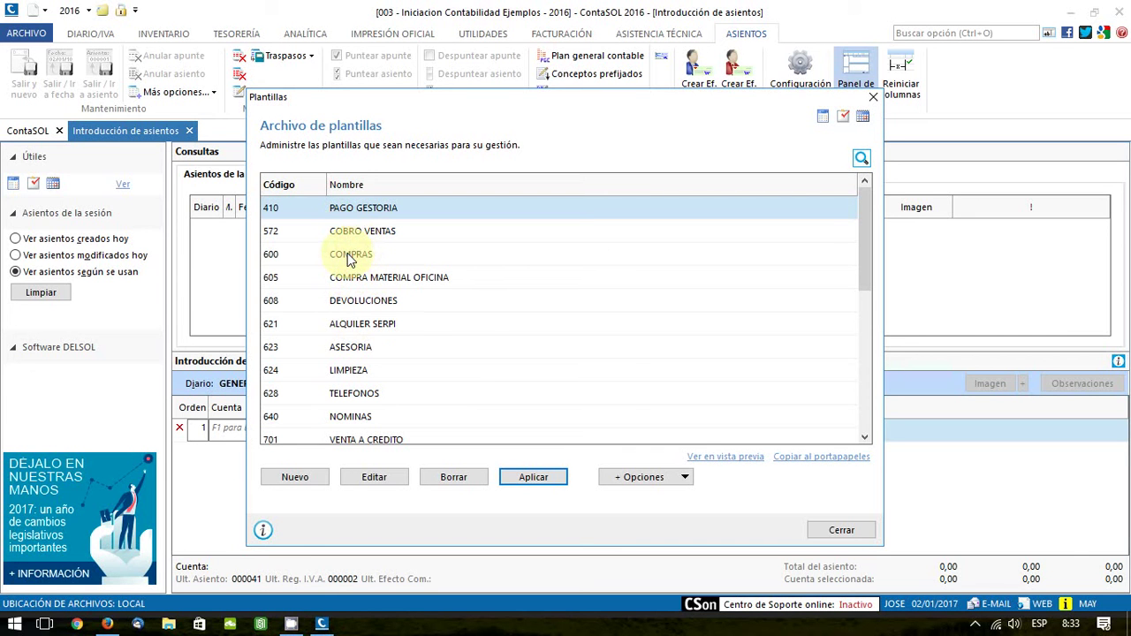
click(375, 483)
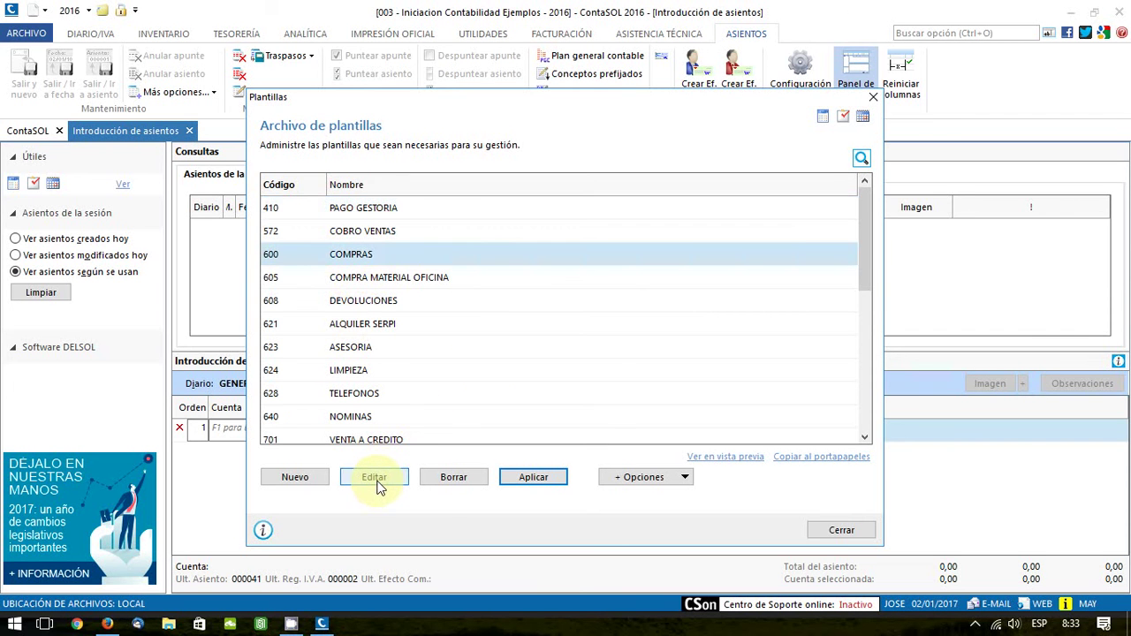
click(377, 487)
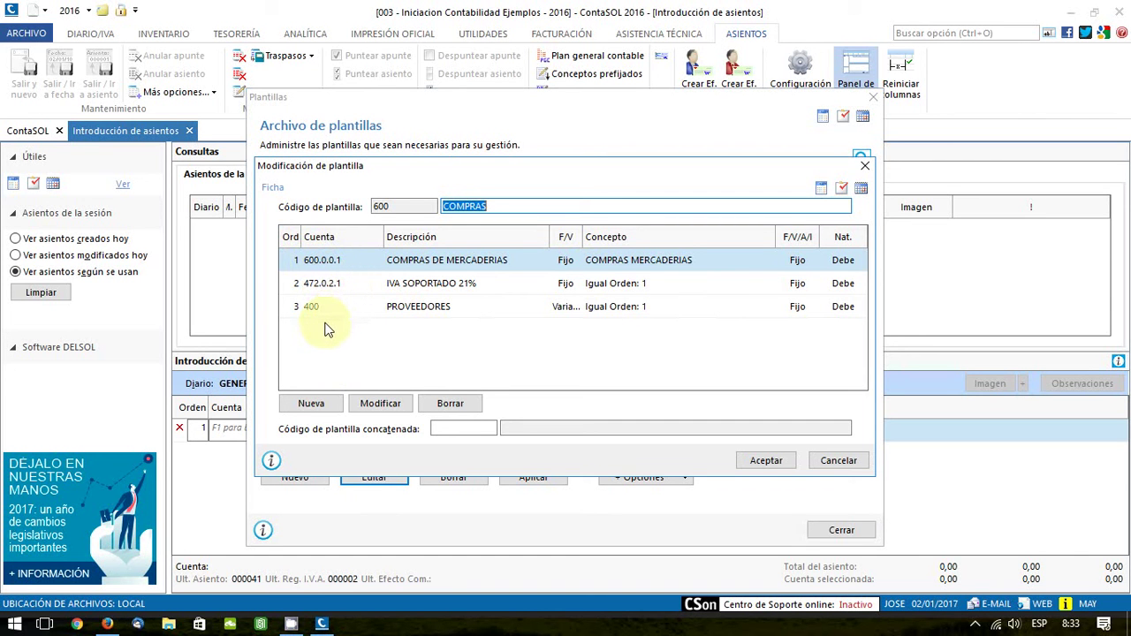
click(379, 407)
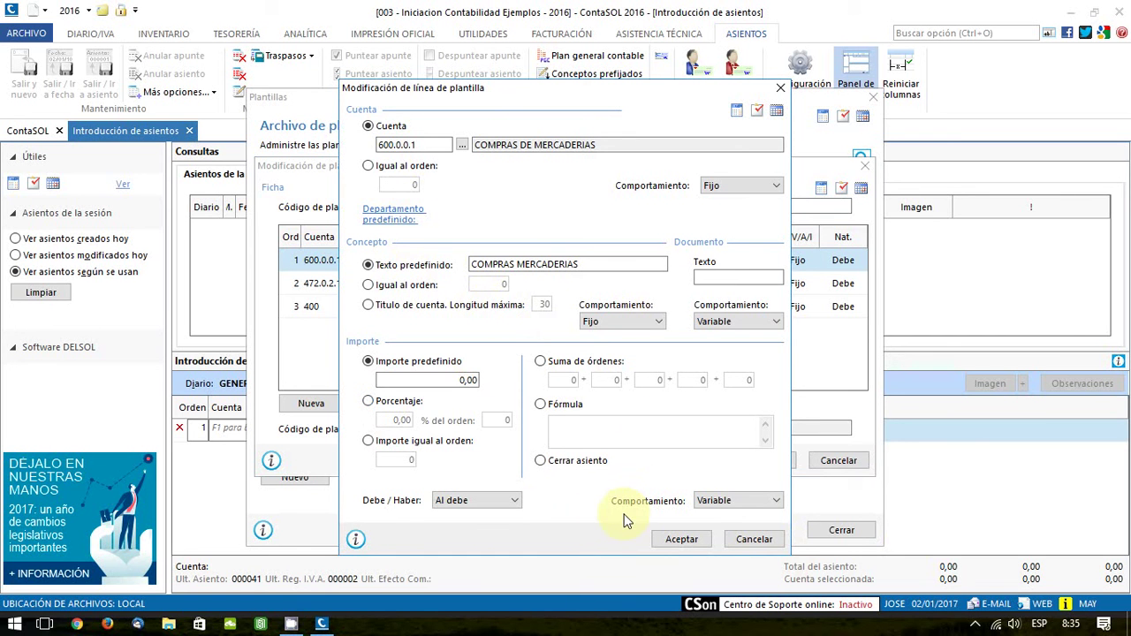
click(733, 545)
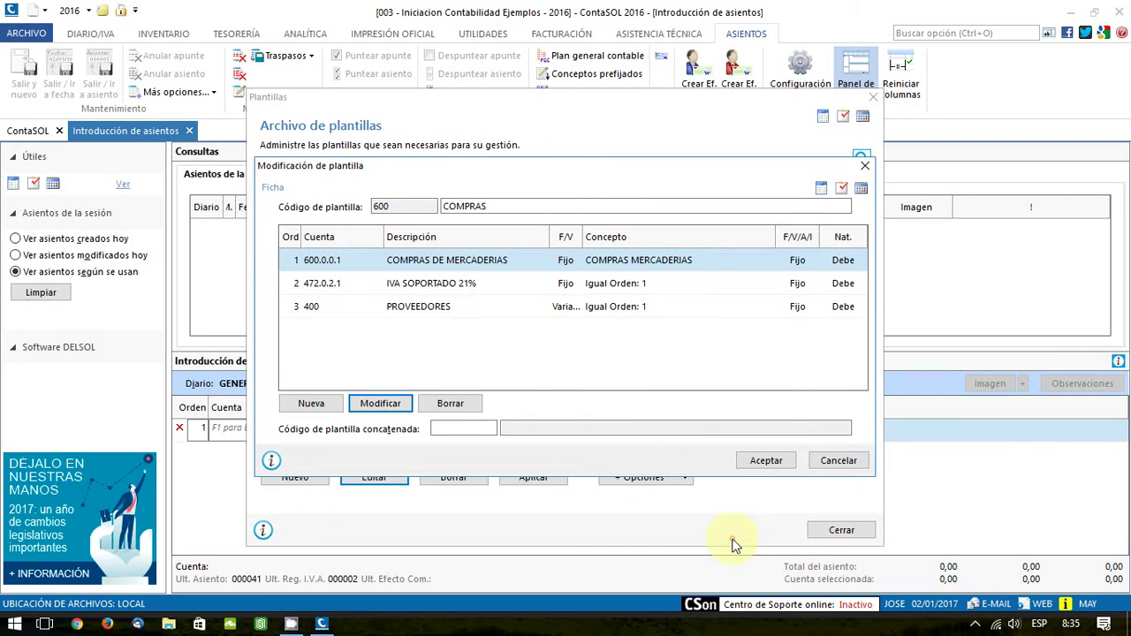
- Examine the account, concept, percentage and behaviour settings of the IVA SOPORTADO 21% line in the COMPRAS template
click(468, 283)
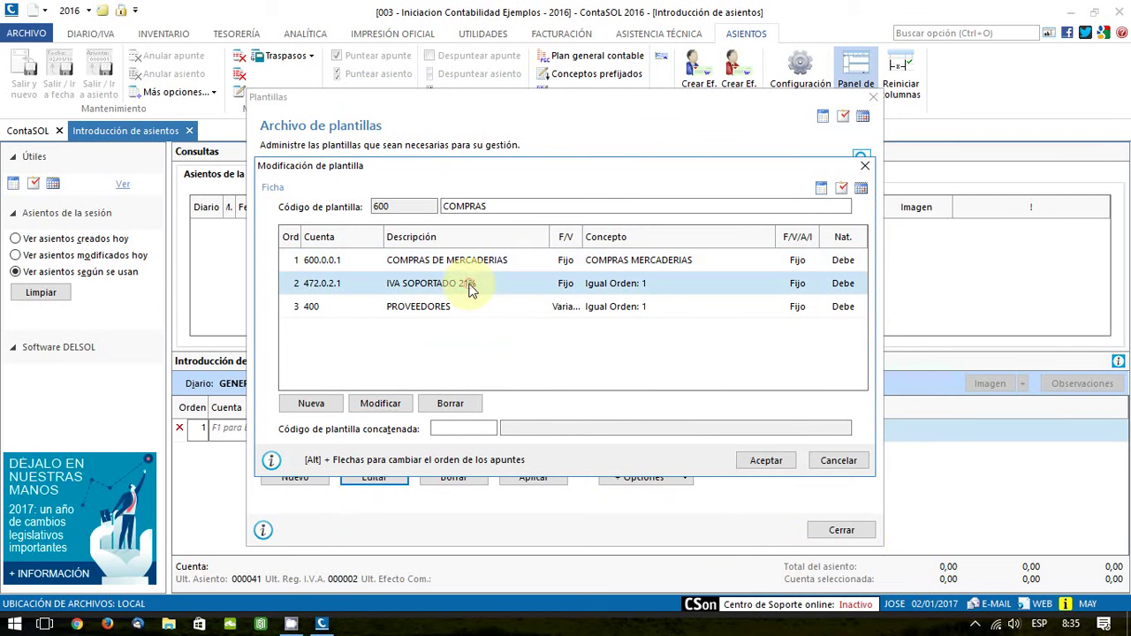
click(379, 404)
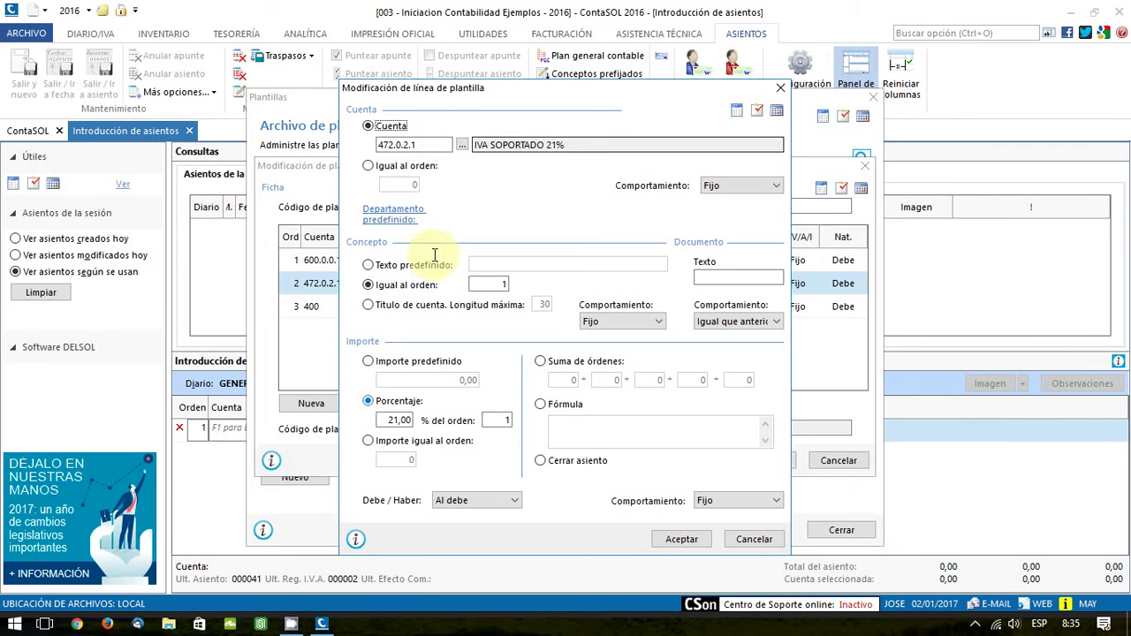
click(393, 293)
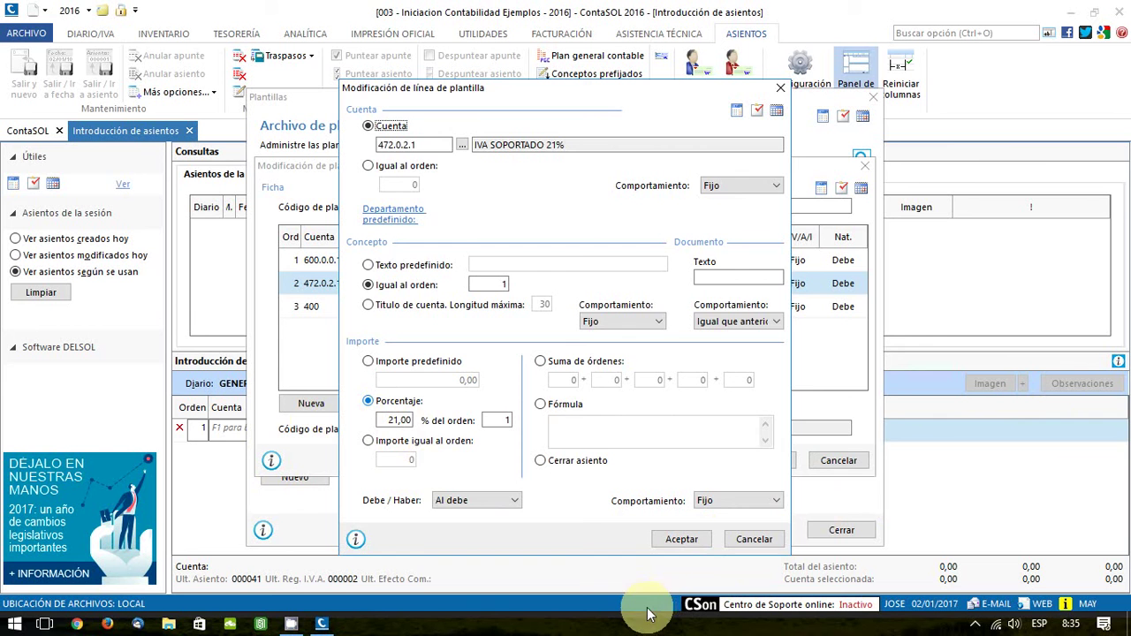
click(681, 539)
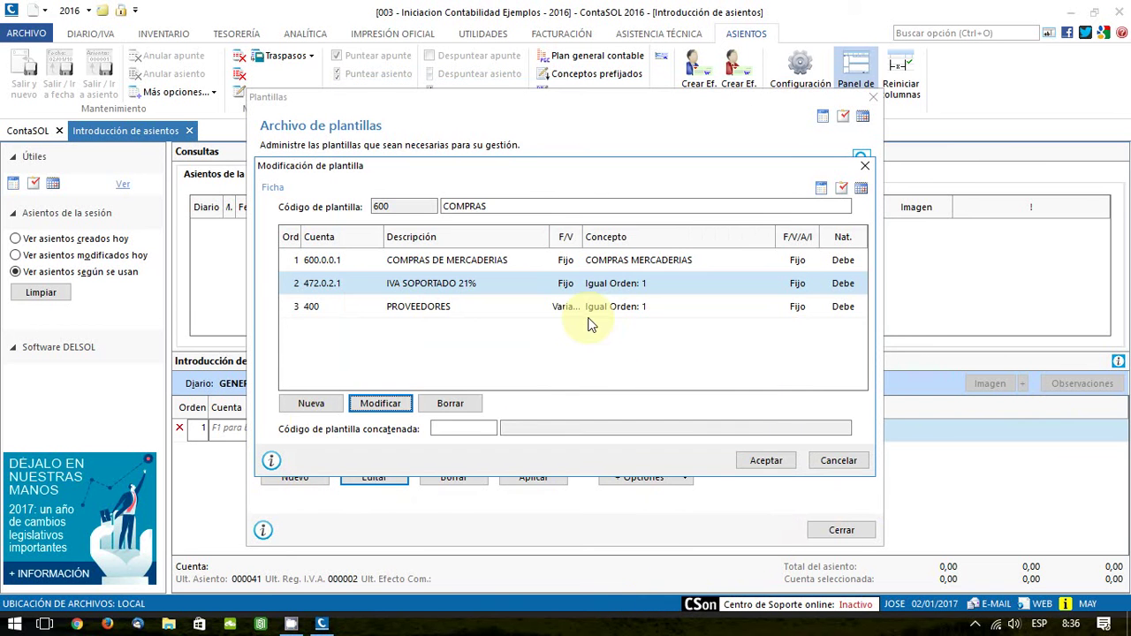
- Review the settings of the PROVEEDORES line in the COMPRAS template and leave the template without saving changes
click(561, 307)
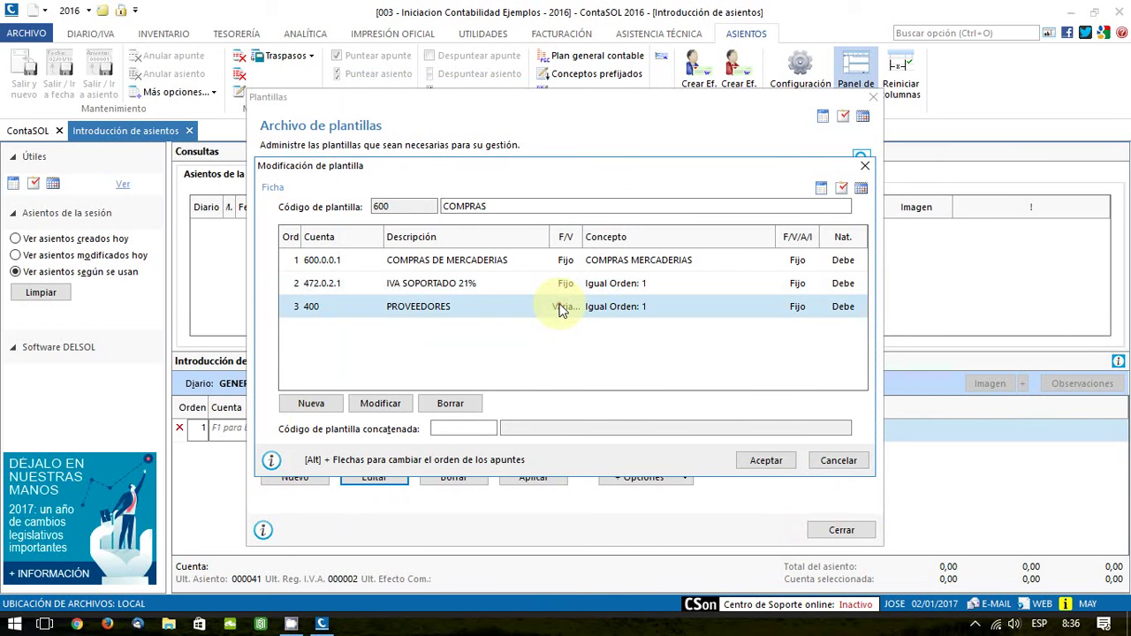
click(406, 403)
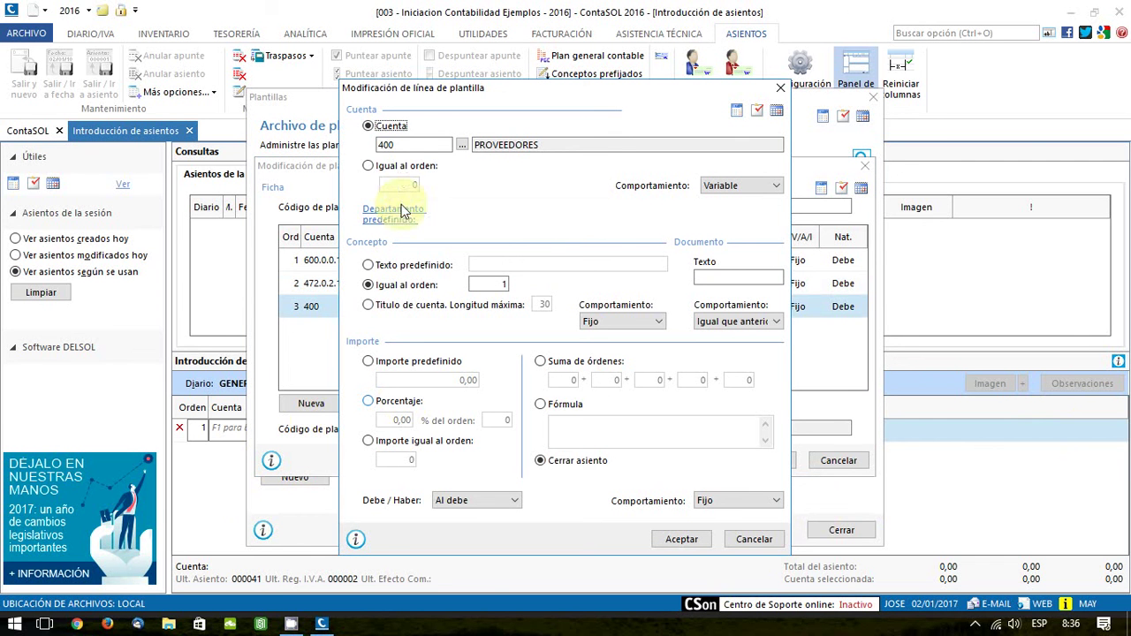
click(400, 145)
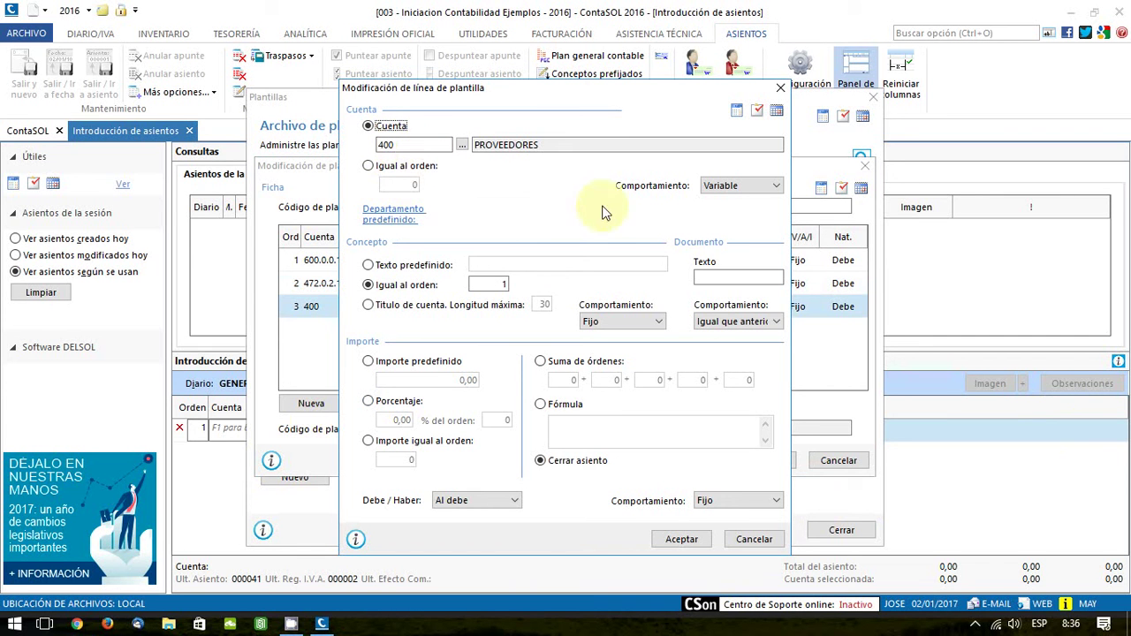
click(714, 193)
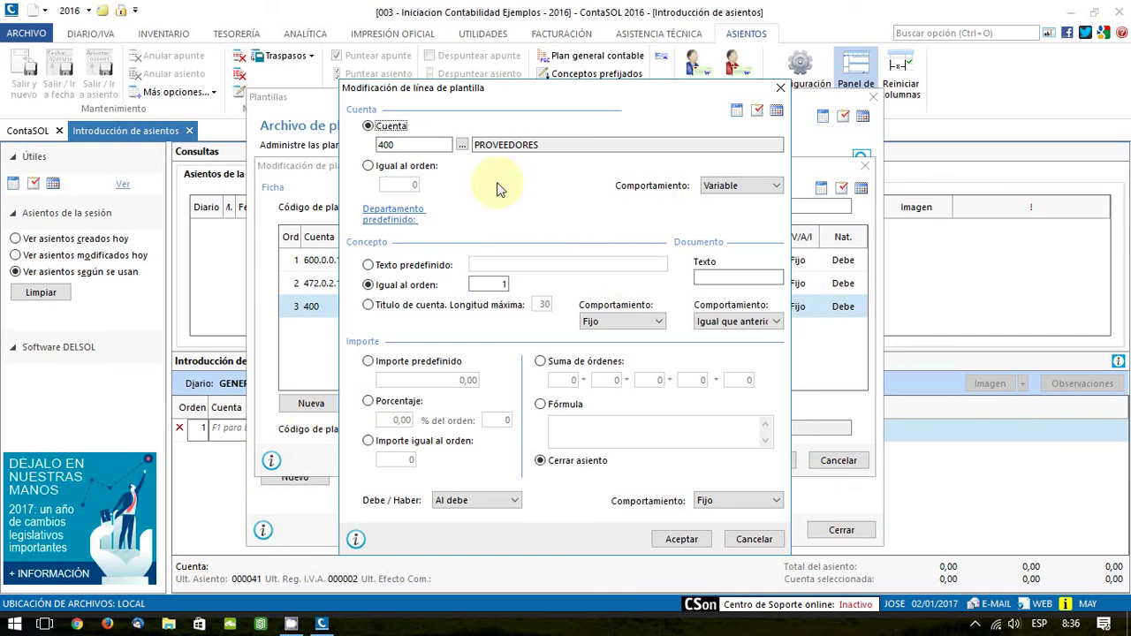
click(480, 292)
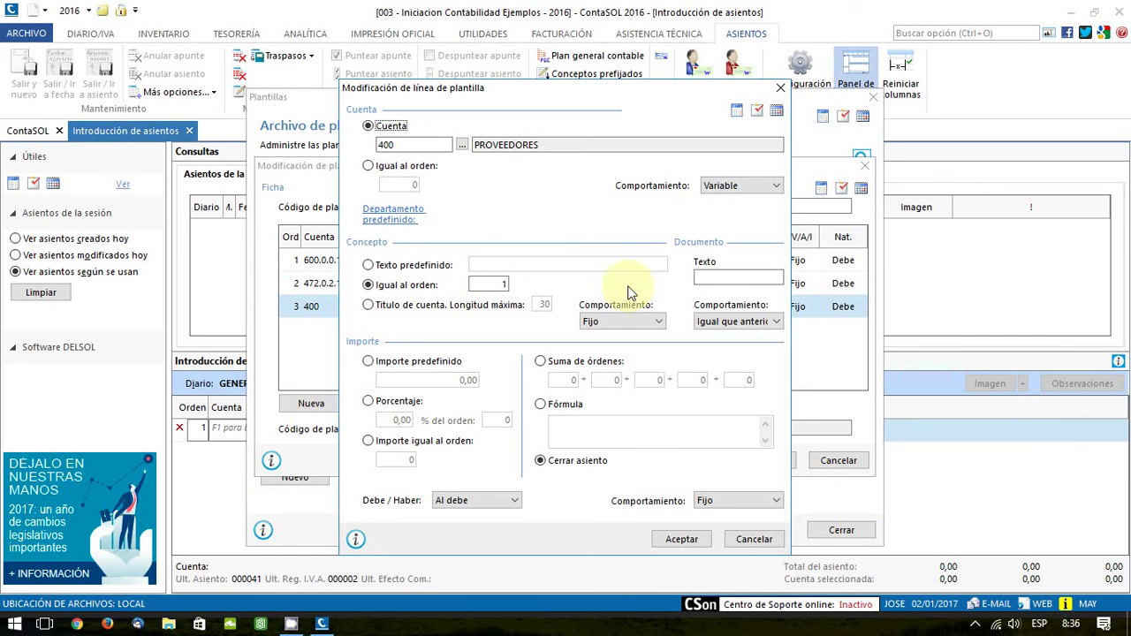
click(722, 329)
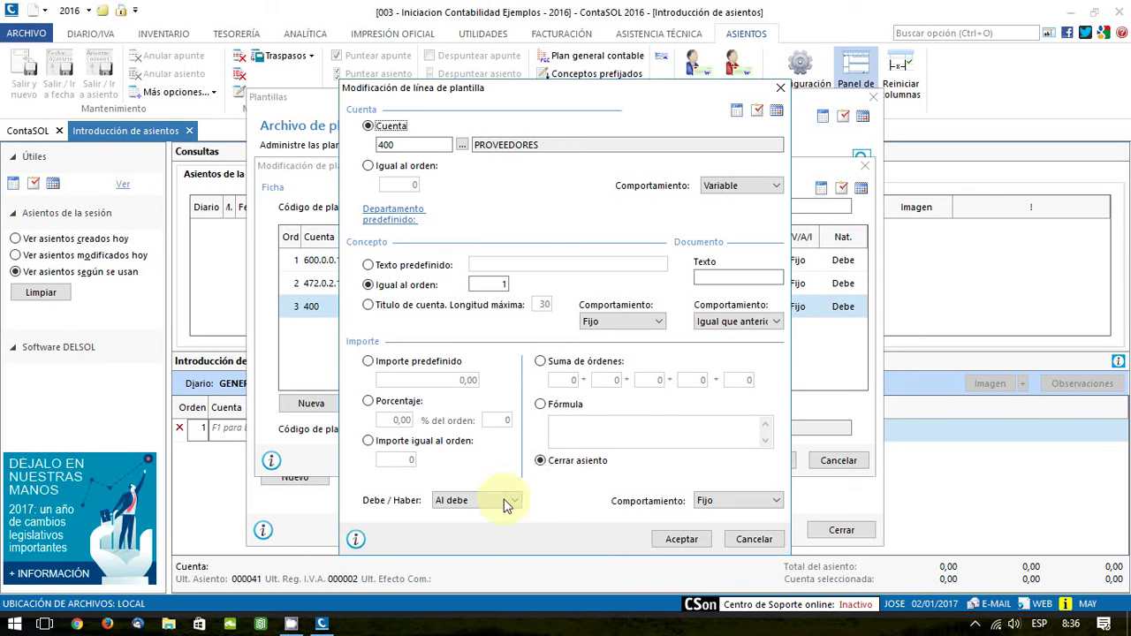
click(562, 460)
click(686, 539)
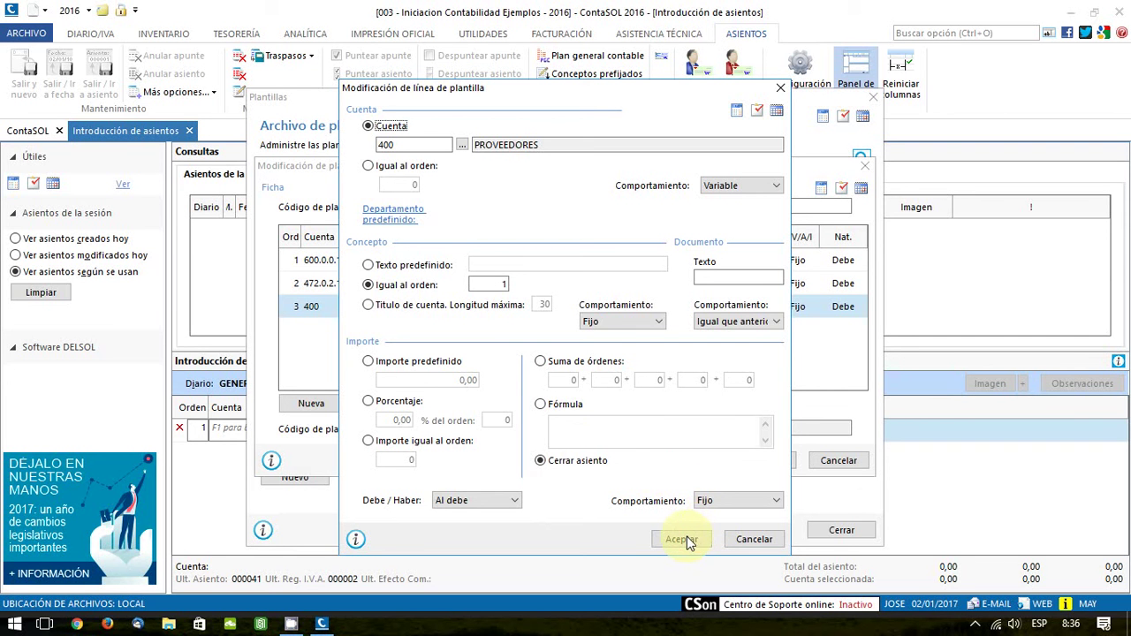
click(685, 539)
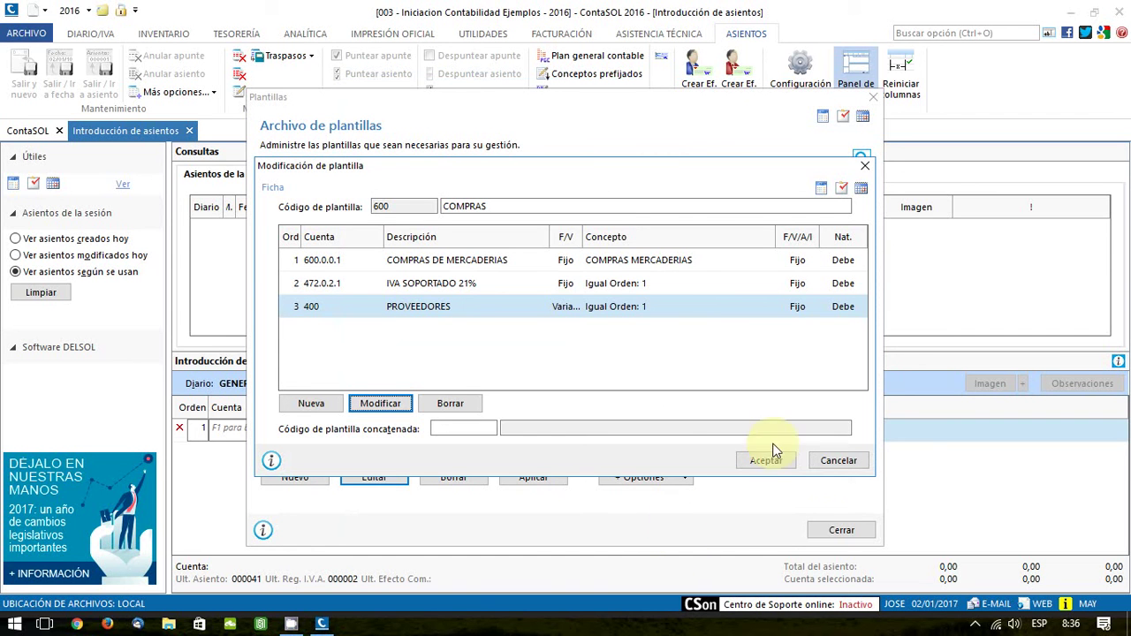
click(826, 462)
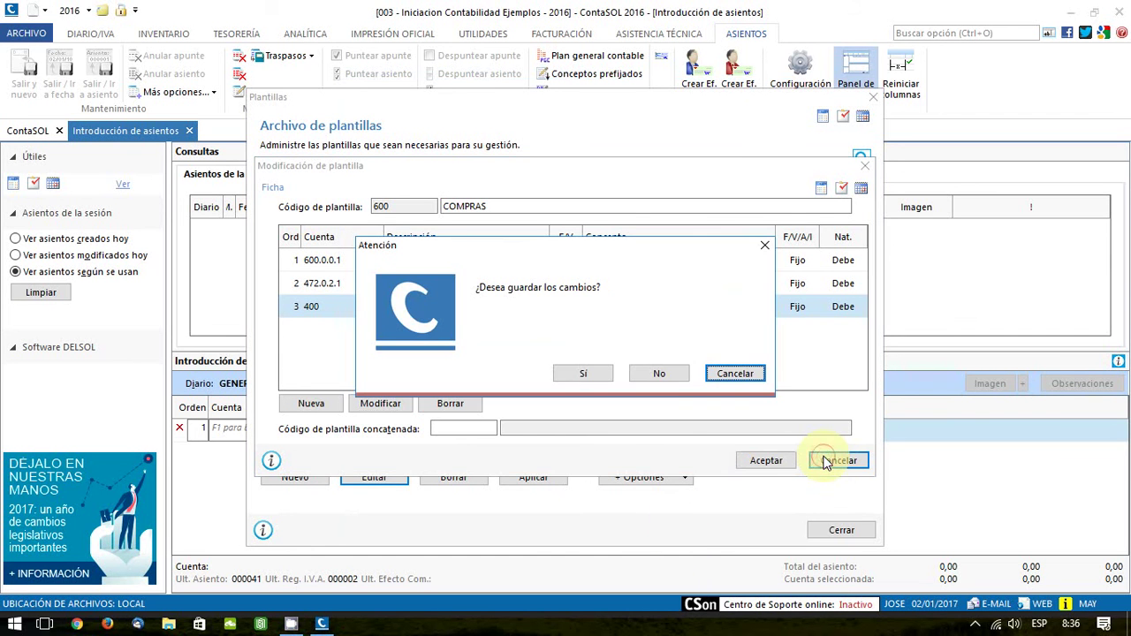
click(659, 378)
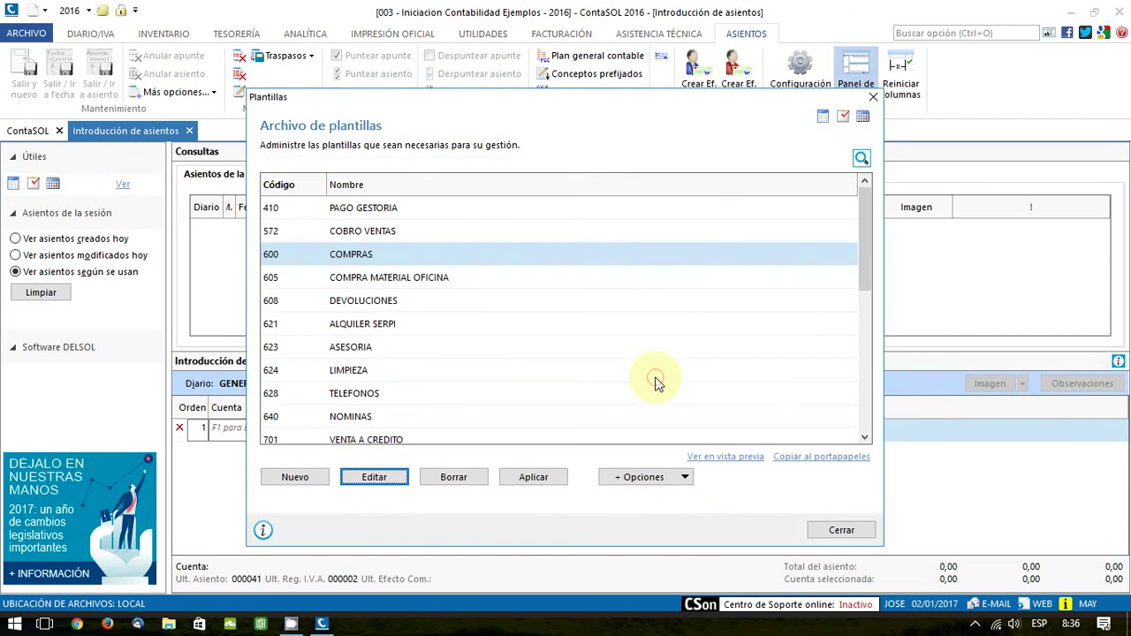
click(835, 535)
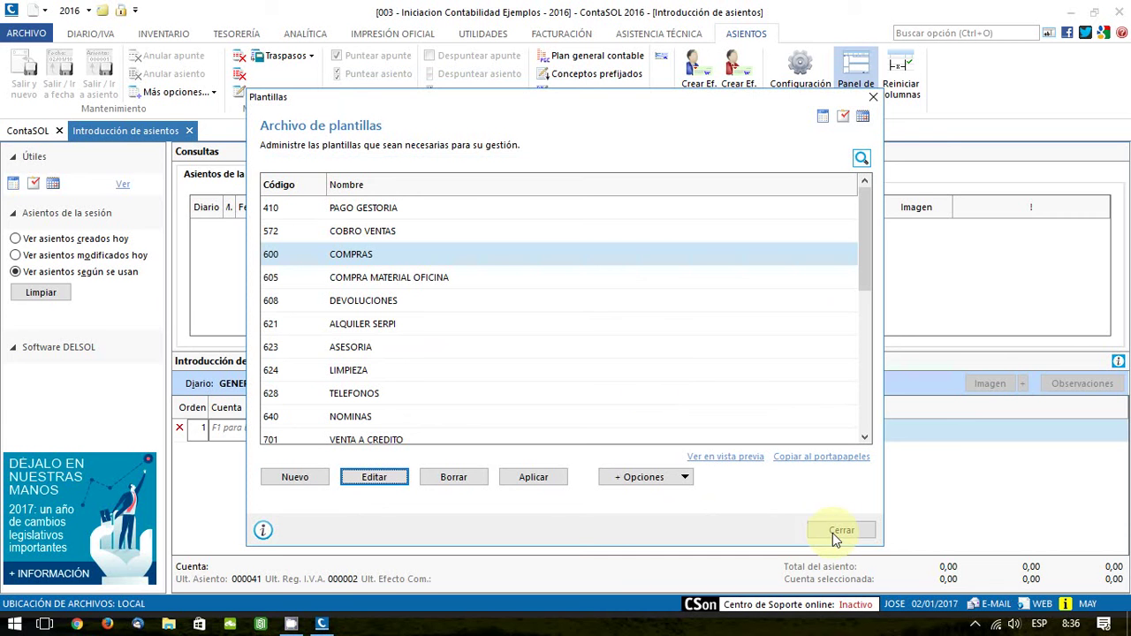
- Review the lines of template 608 DEVOLUCIONES and return to the new journal entry without saving changes
click(369, 305)
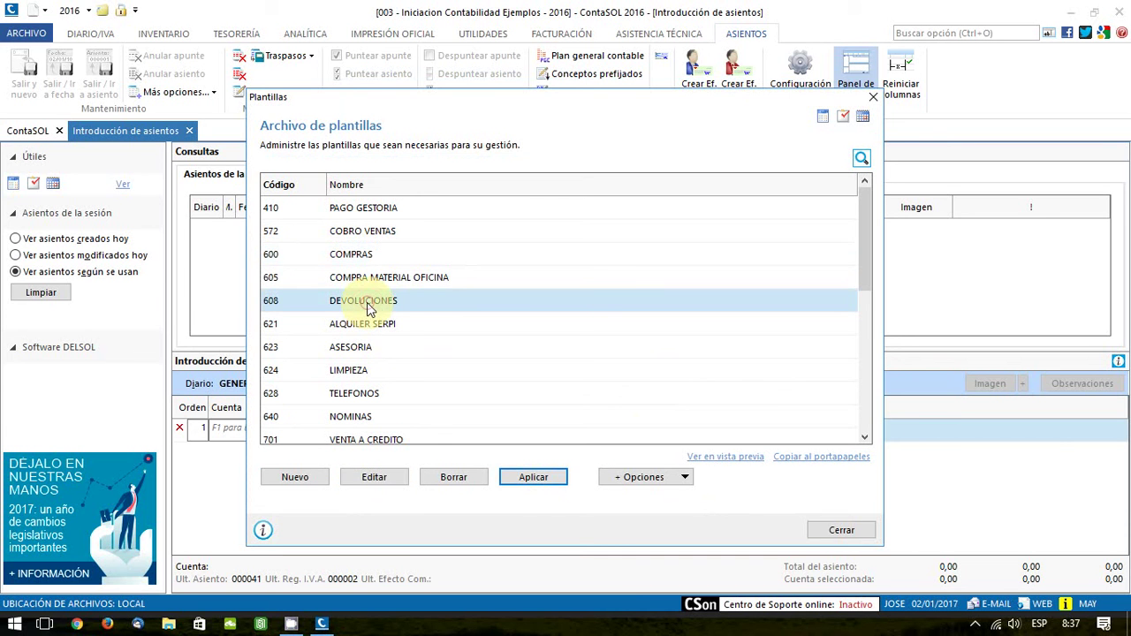
click(387, 478)
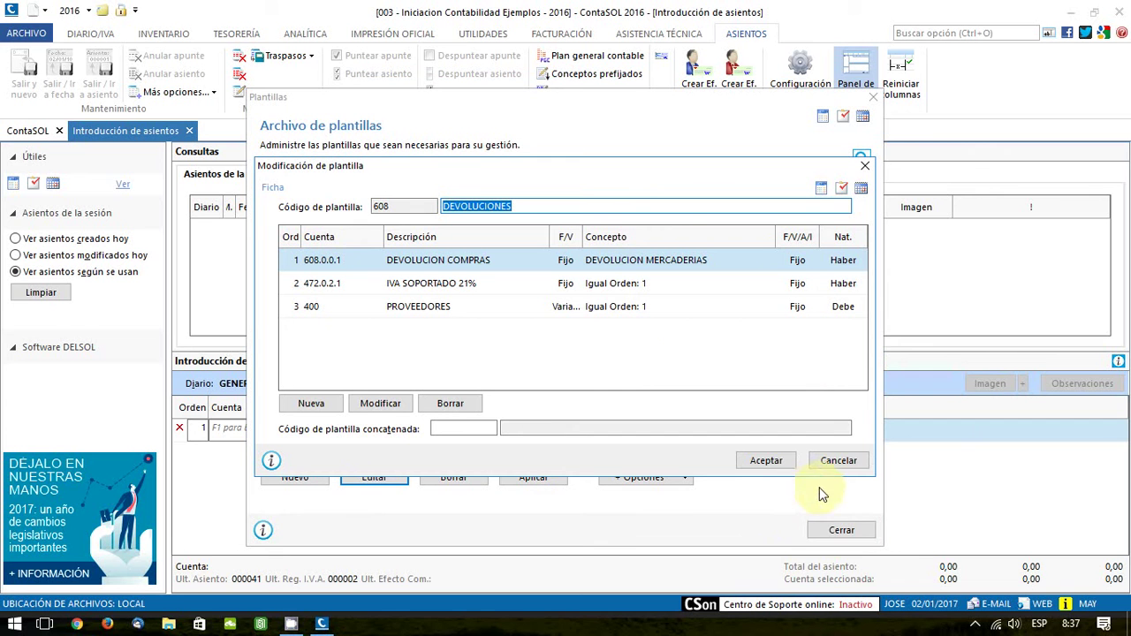
click(851, 453)
click(835, 463)
click(665, 375)
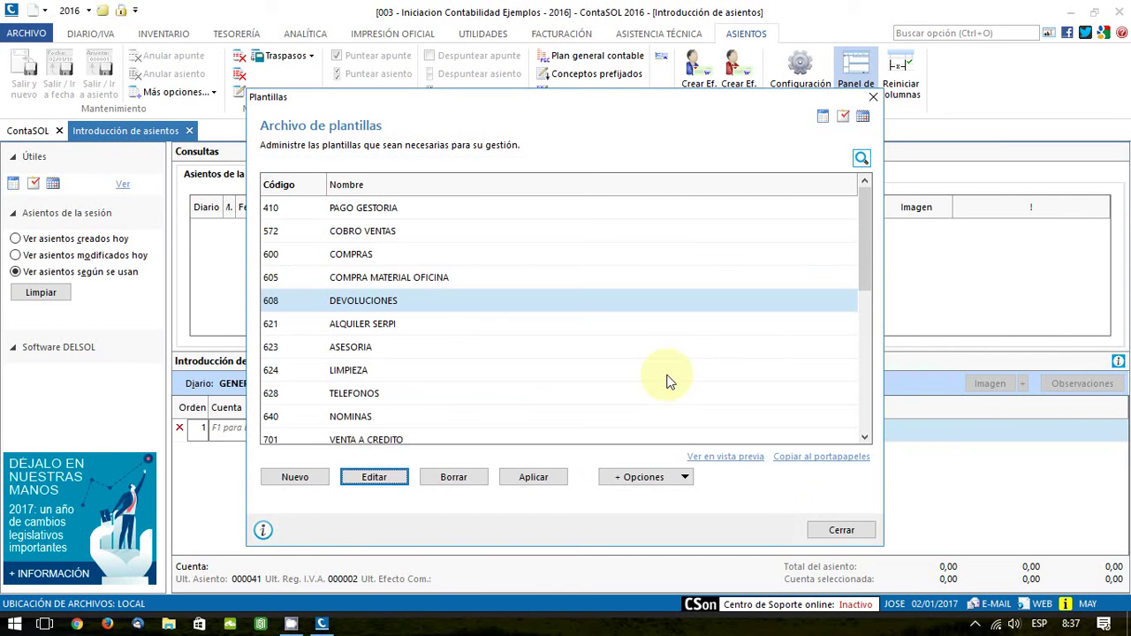
key(Escape)
key(Escape)
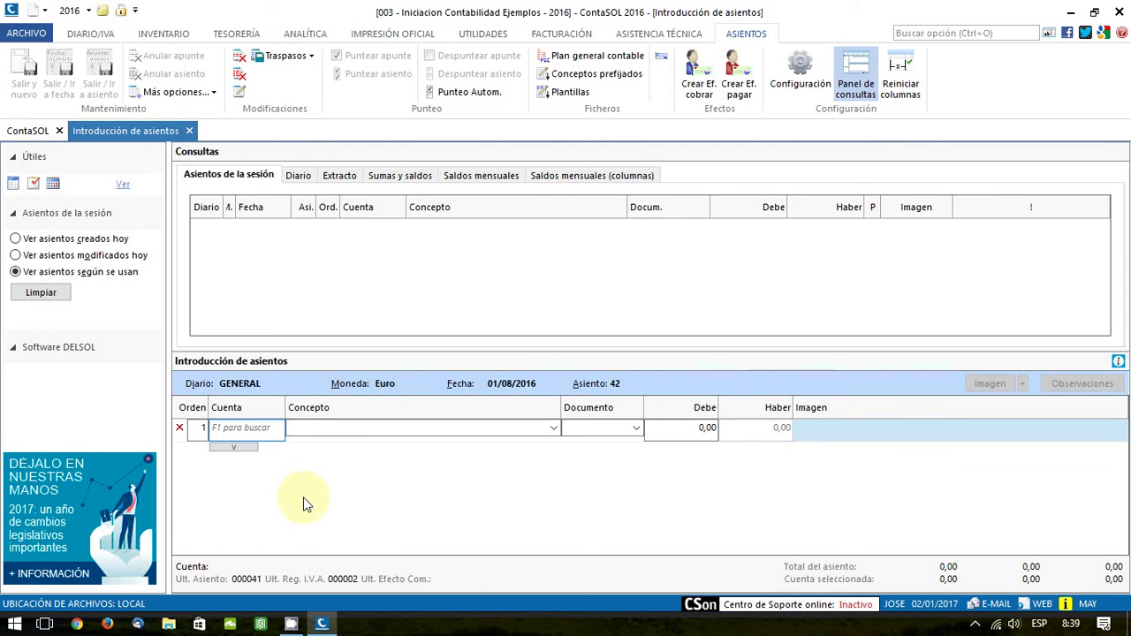
- Apply template 600 COMPRAS to the entry, with document KDKJ76 and an amount of 585 for the goods purchase
key(F6)
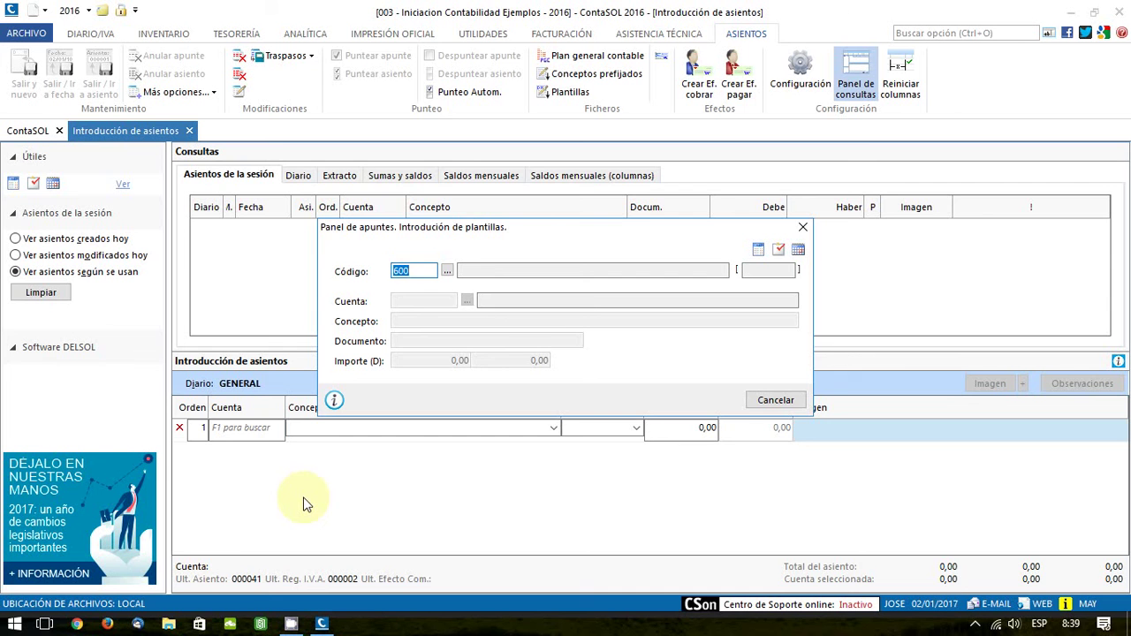
key(Return)
text(KDKJ76)
key(Return)
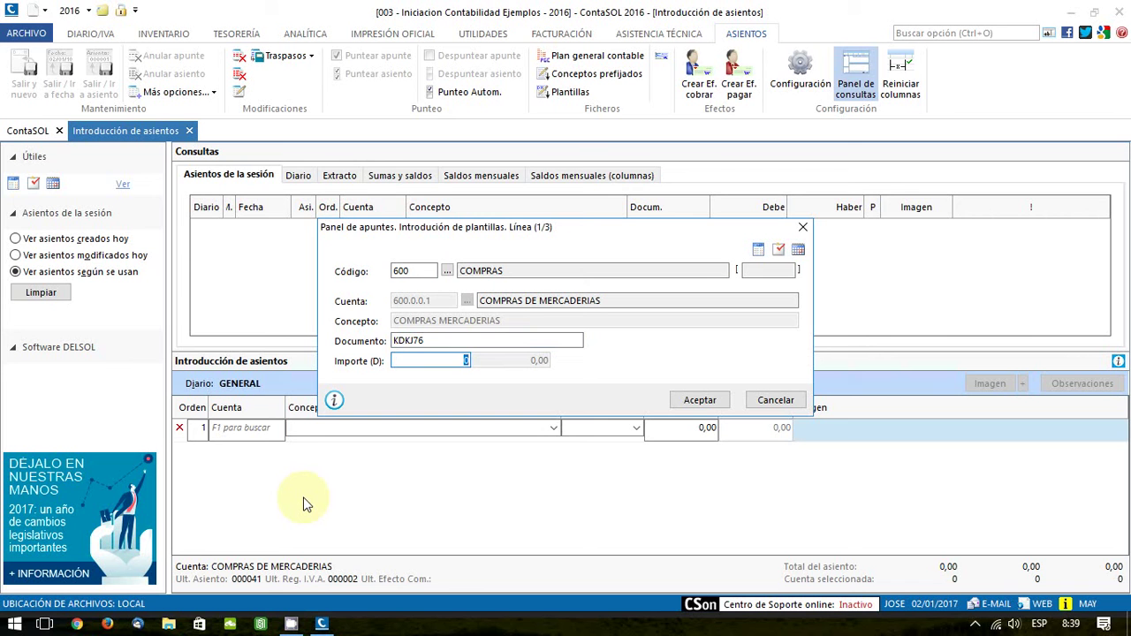
text(585)
key(Return)
key(Return)
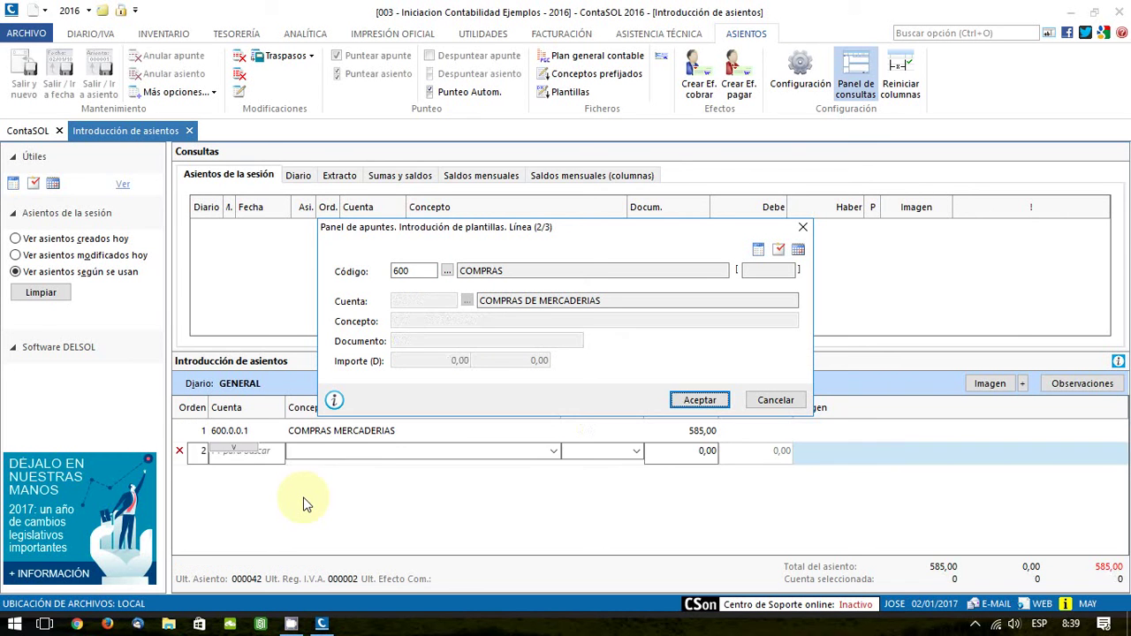
- Try to assign account 4.1 to the supplier line of the purchase entry, declining to create a new account
text(4.1)
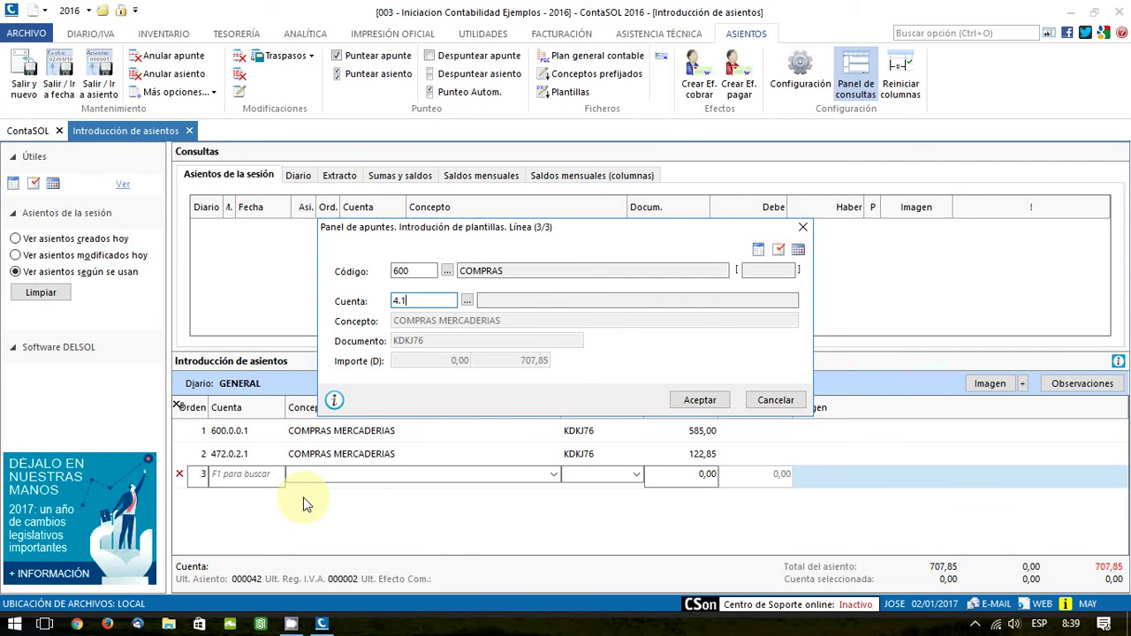
key(Return)
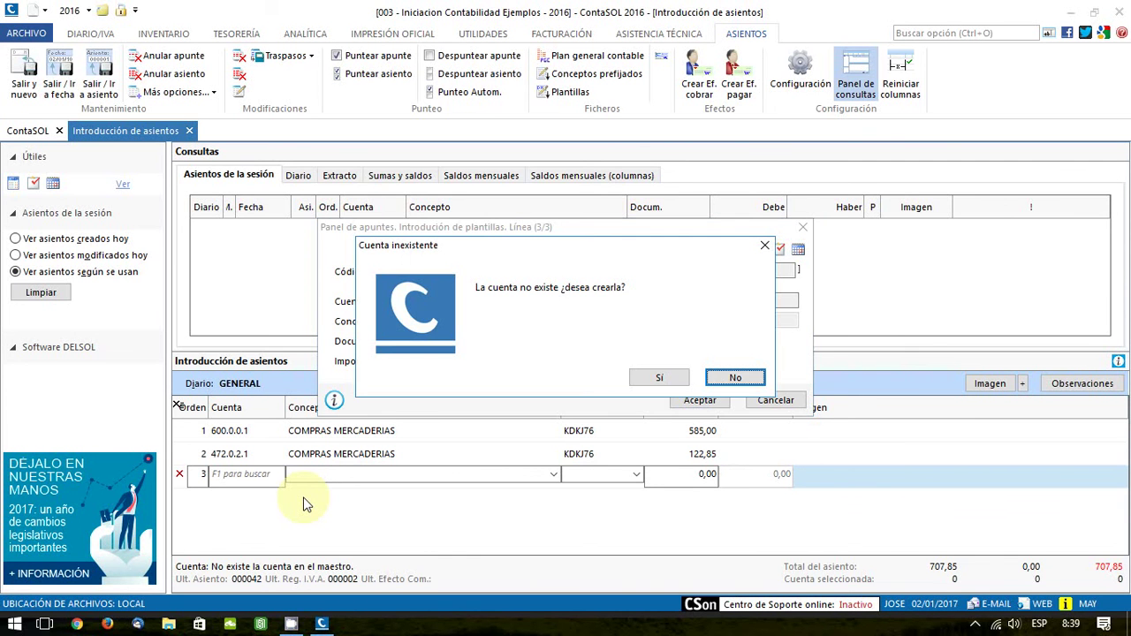
key(Return)
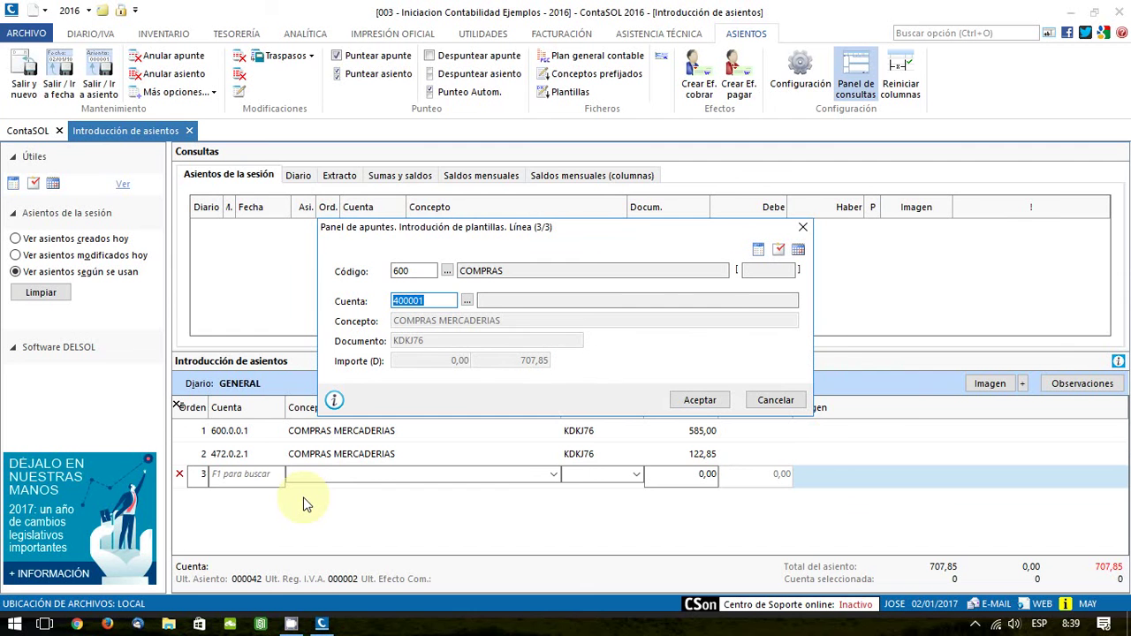
- Look up account 400.0.0.0 PROVEEDOR 1 in the chart of accounts and assign it to the supplier line of the purchase
text(4)
key(F1)
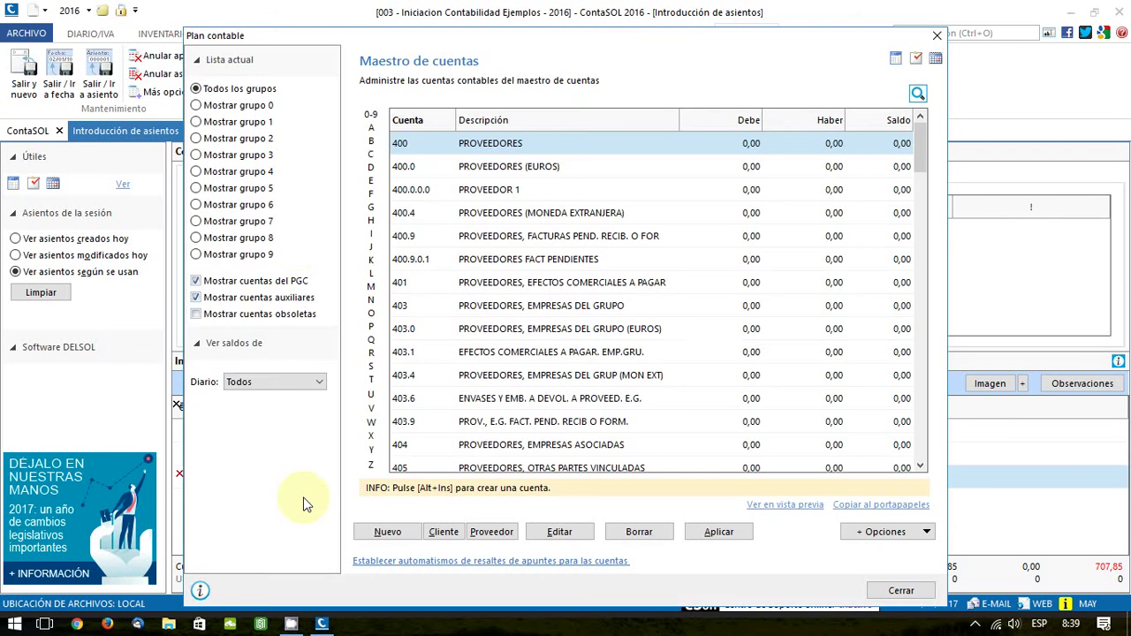
double_click(487, 190)
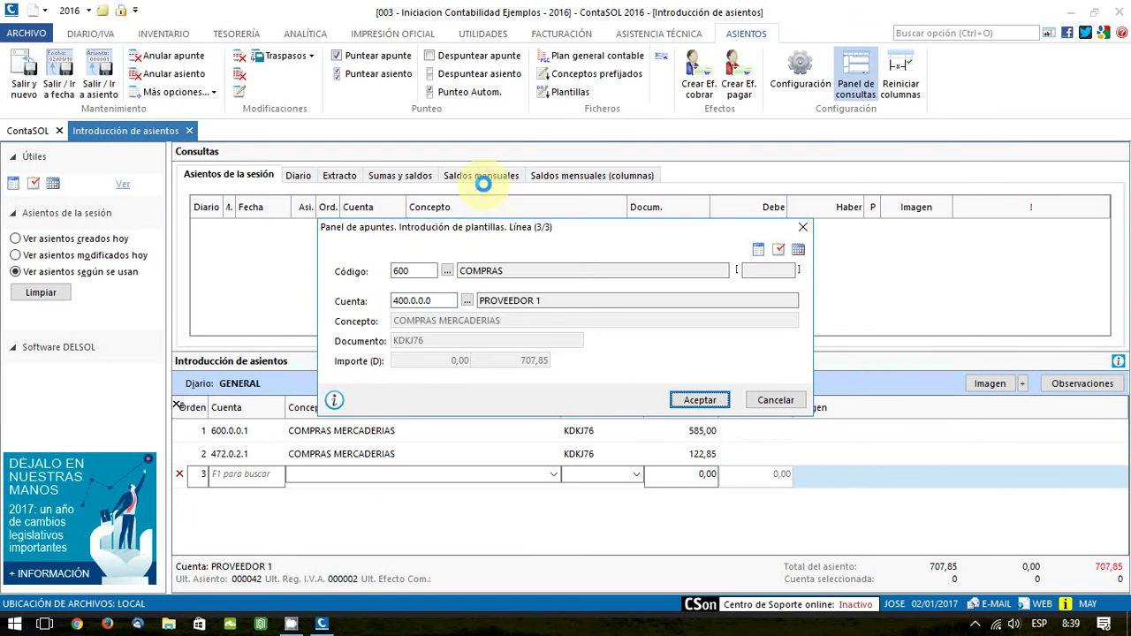
click(687, 403)
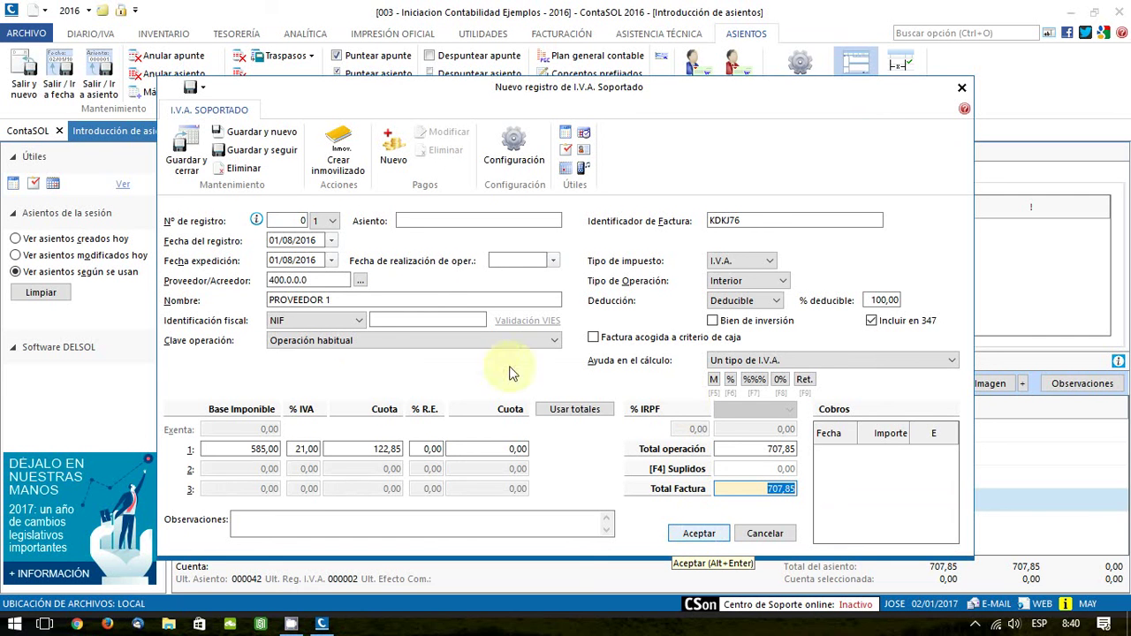
- Accept the input VAT record for invoice KDKJ76, decline the automatic VAT entry and finish the purchase journal entry
click(449, 320)
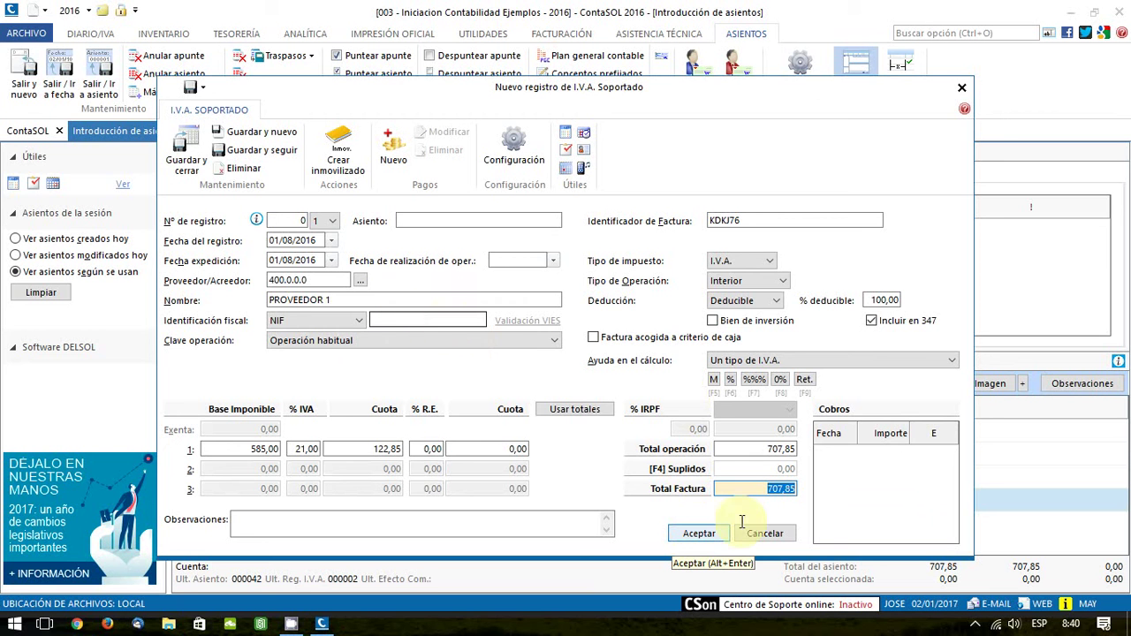
click(692, 535)
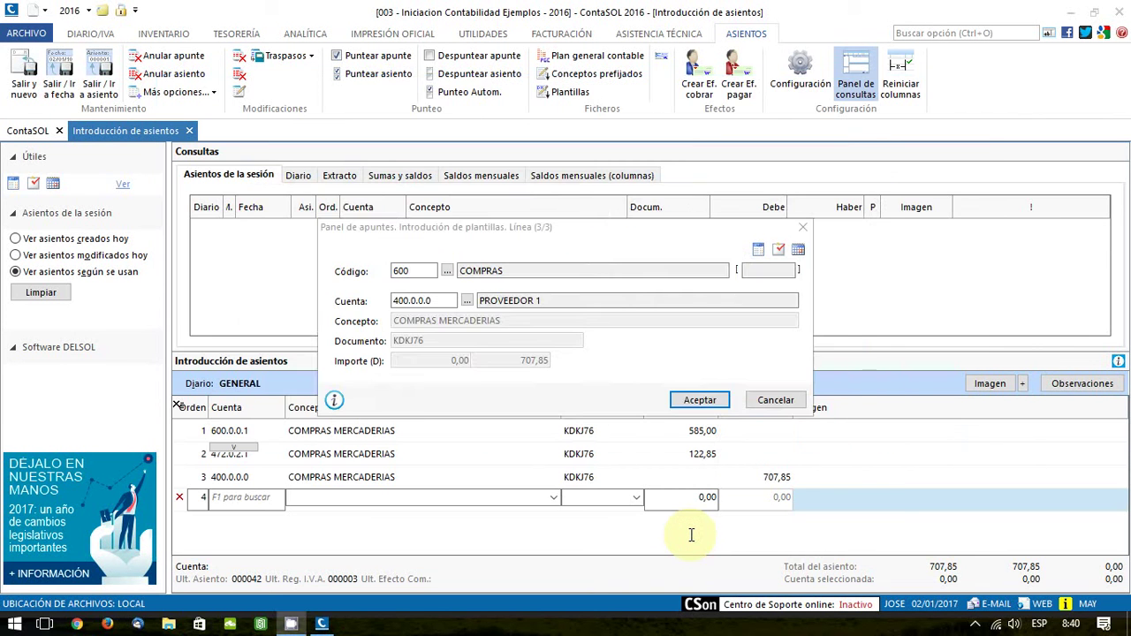
key(Return)
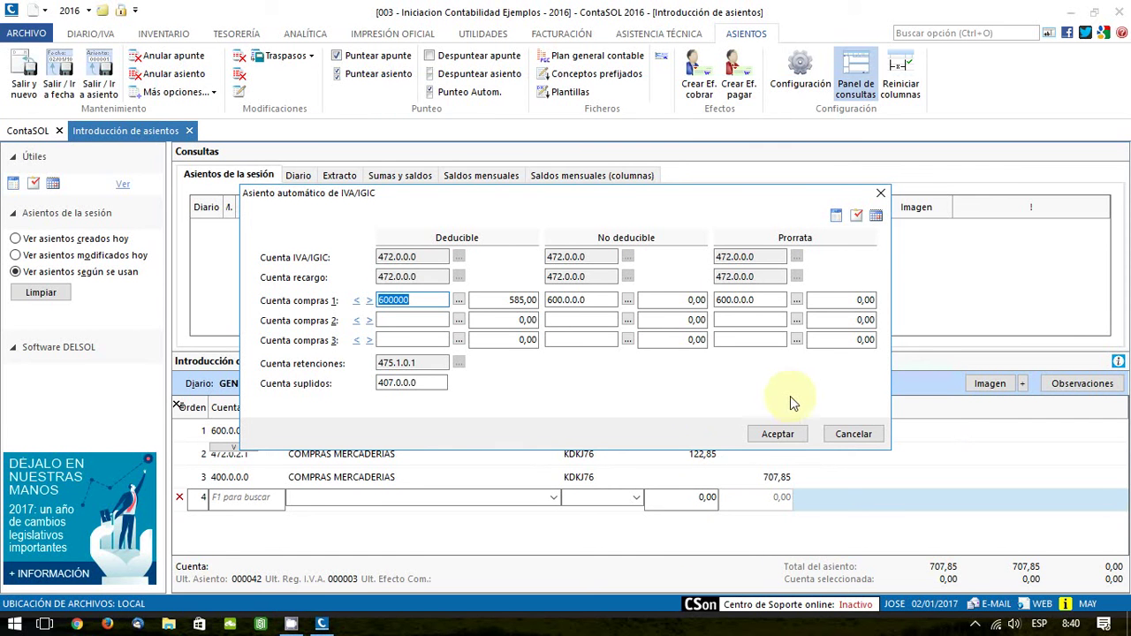
click(844, 434)
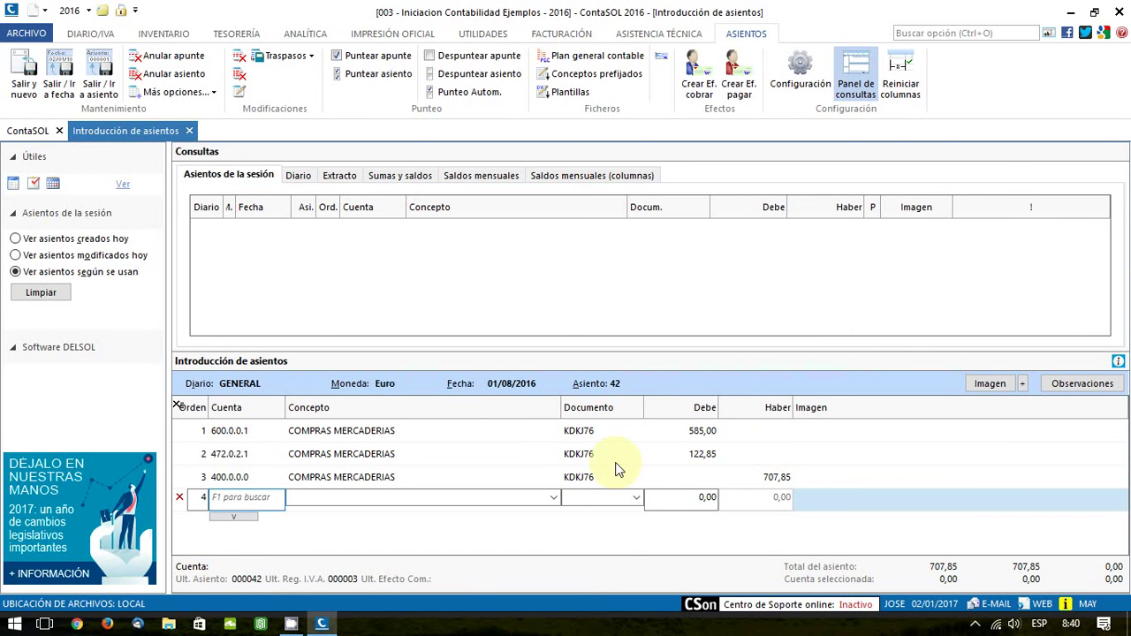
key(Return)
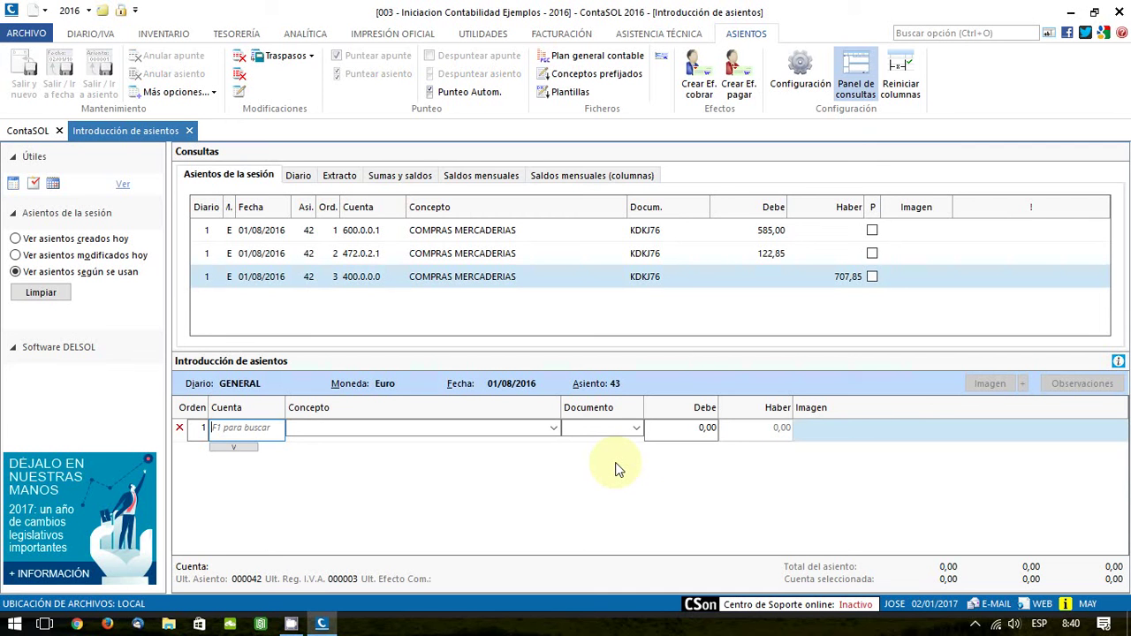
- Apply template 600 COMPRAS to a second purchase entry, with document JKDJ787 and an amount of 100
key(F6)
key(Return)
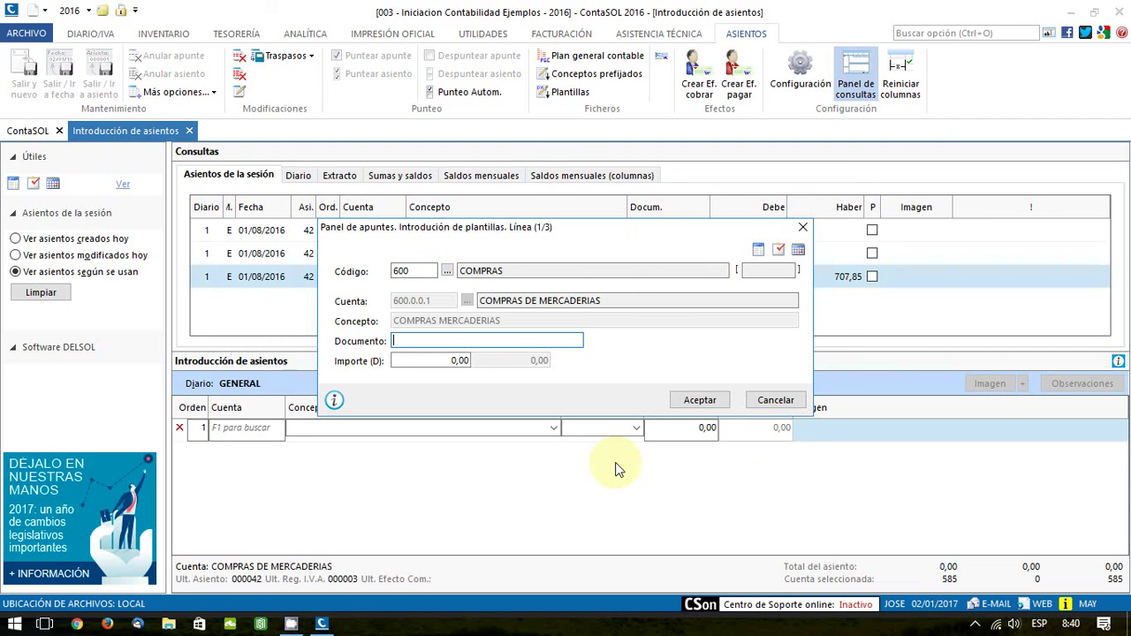
text(JKDJ787)
key(Return)
text(100)
key(Return)
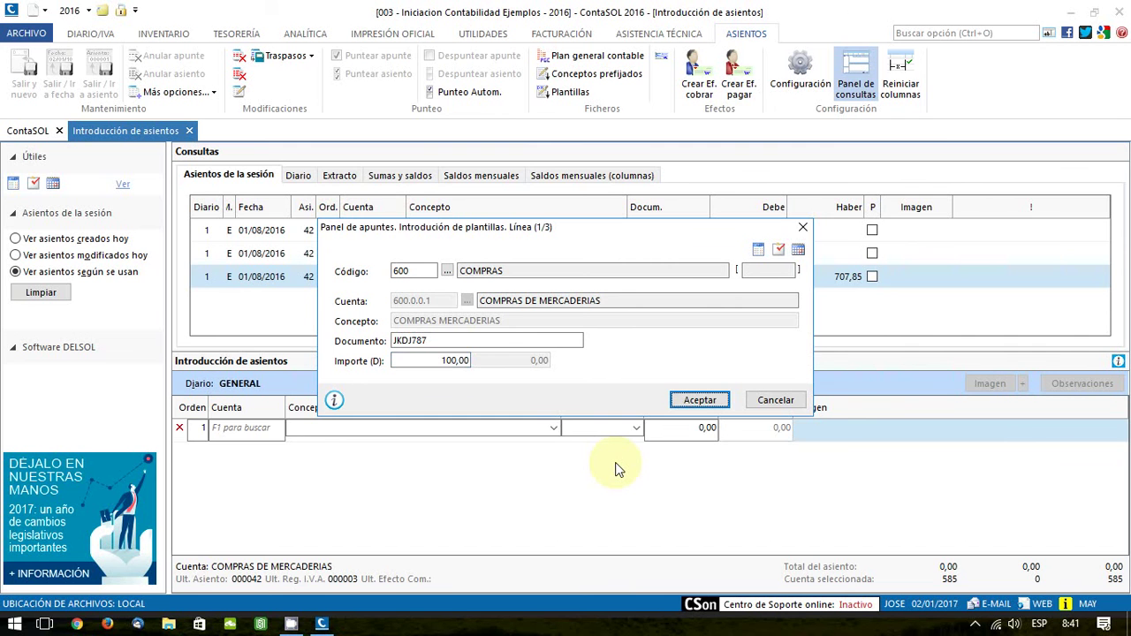
key(Return)
key(Return)
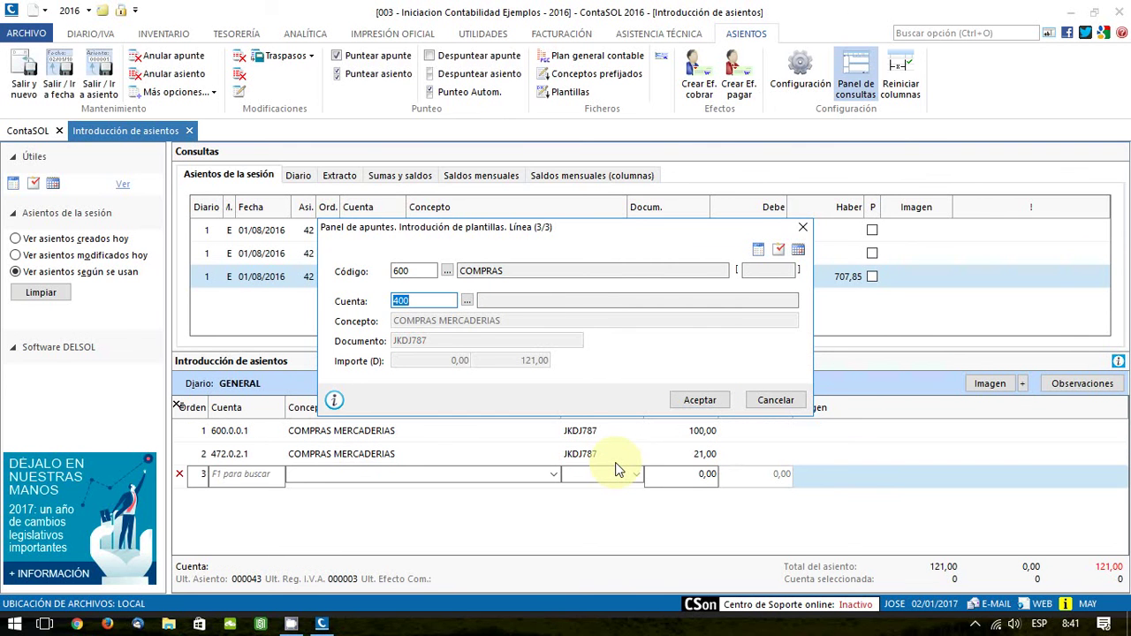
- Assign account 400.0.0.0 PROVEEDOR 1 to the supplier line of the second purchase entry
text(400.0)
key(Return)
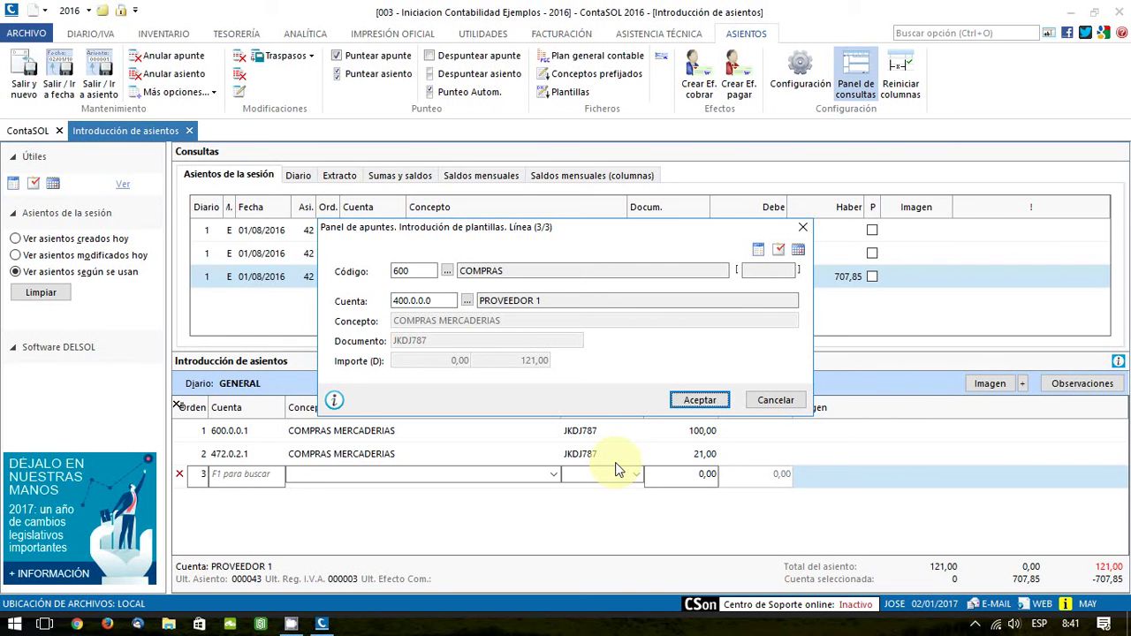
key(Return)
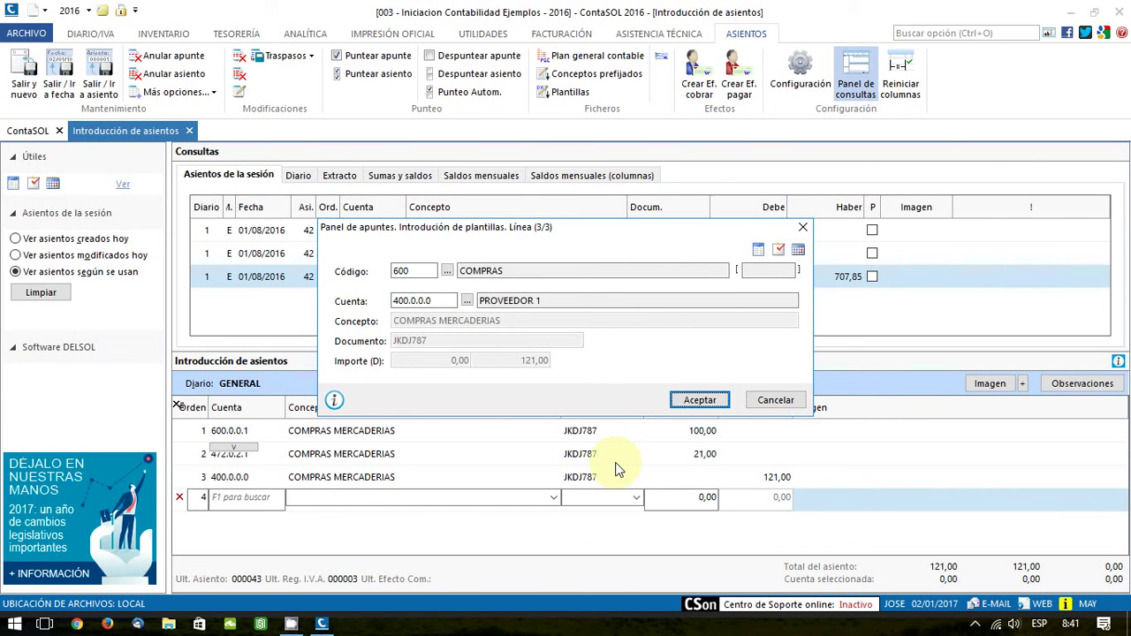
key(Return)
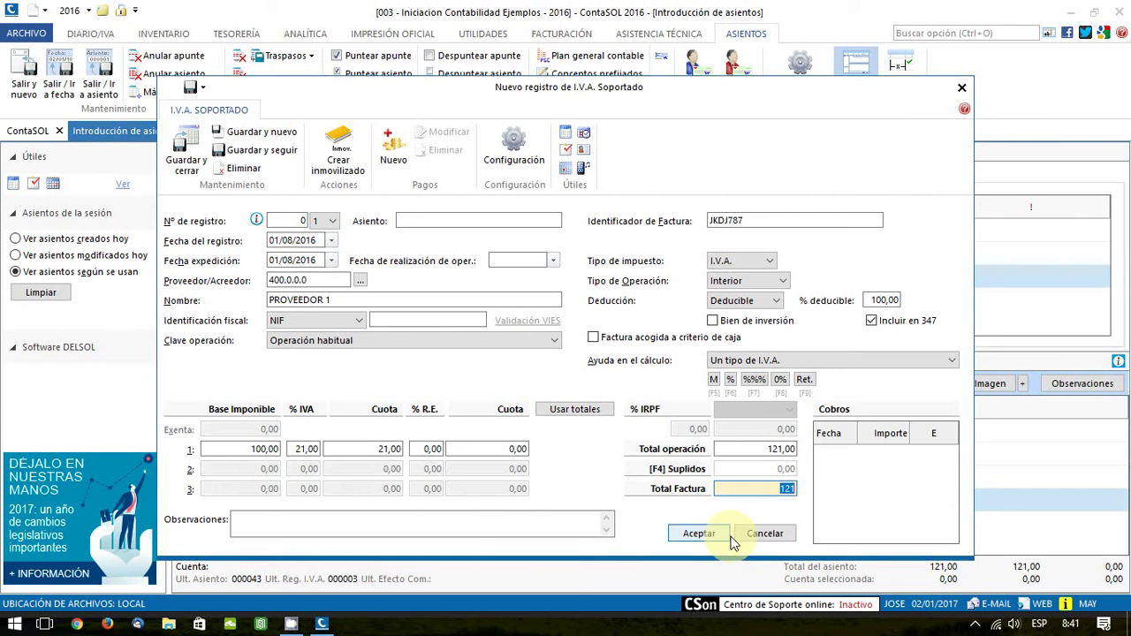
- Accept the input VAT record for invoice JKDJ787, dismiss the automatic VAT entry and finish the second purchase entry
click(721, 537)
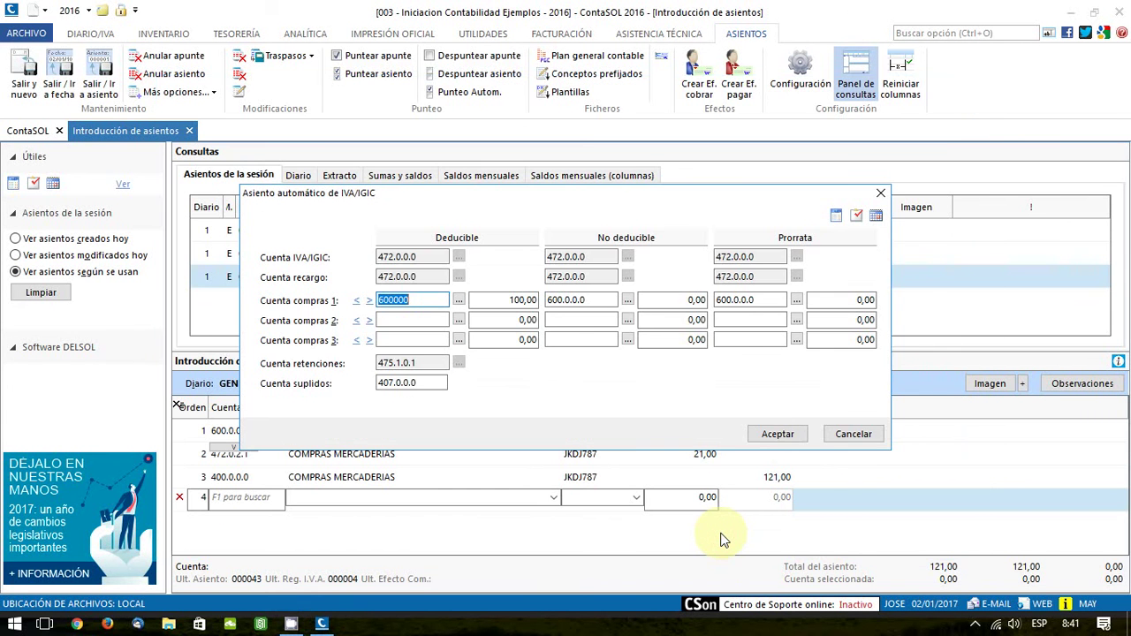
key(Return)
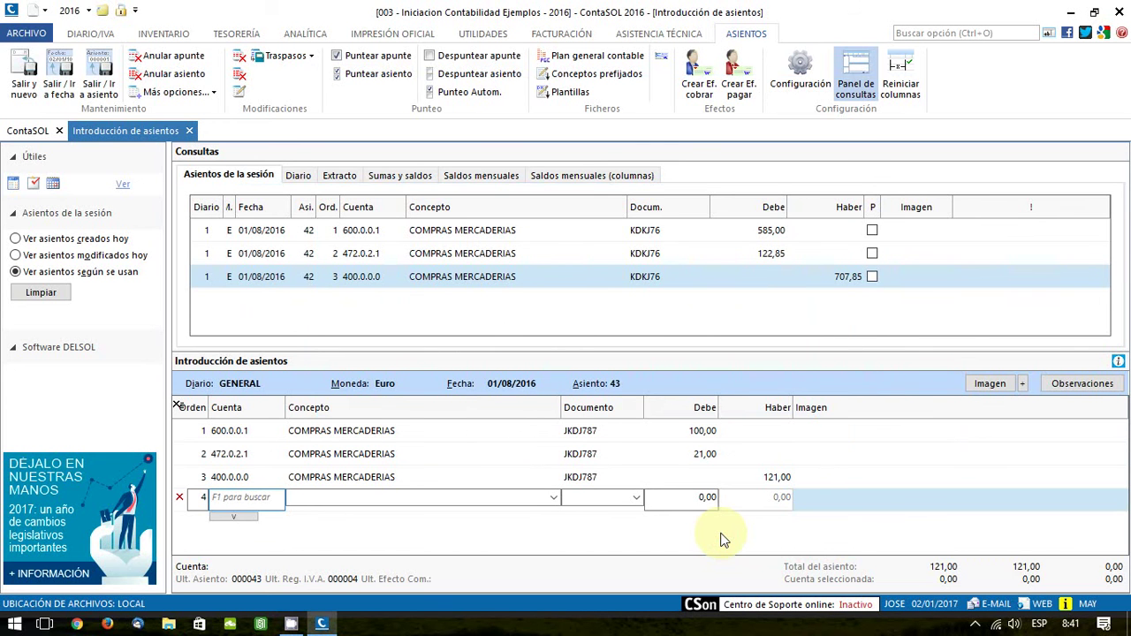
key(Page_Down)
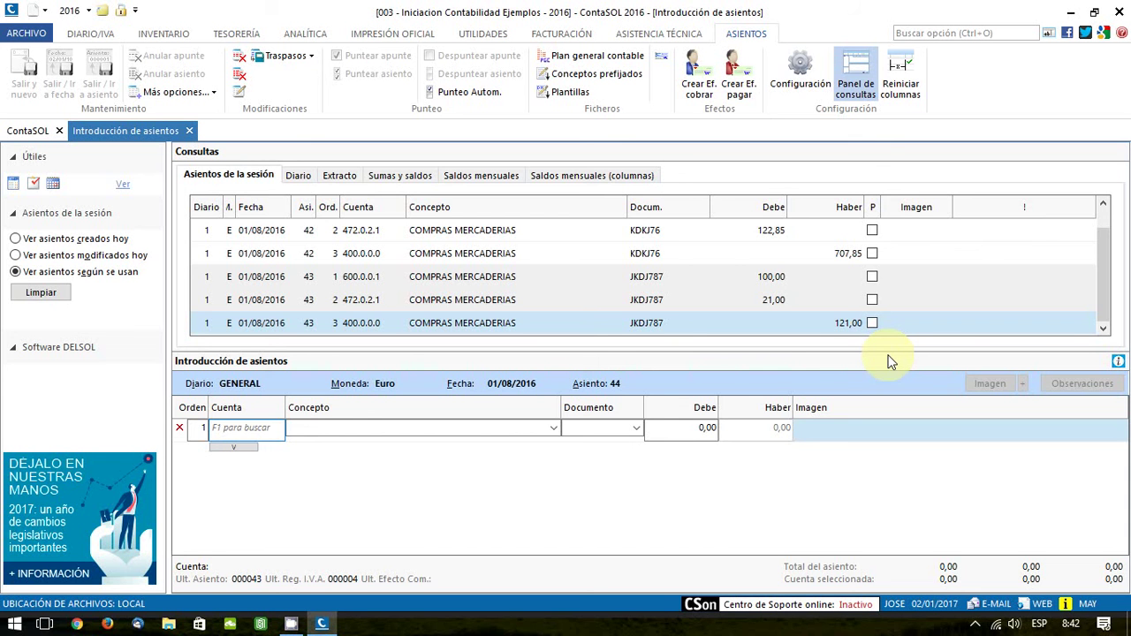
- Leave the blank entry and open a new journal entry in the GENERAL journal dated 15/09/2016
key(Escape)
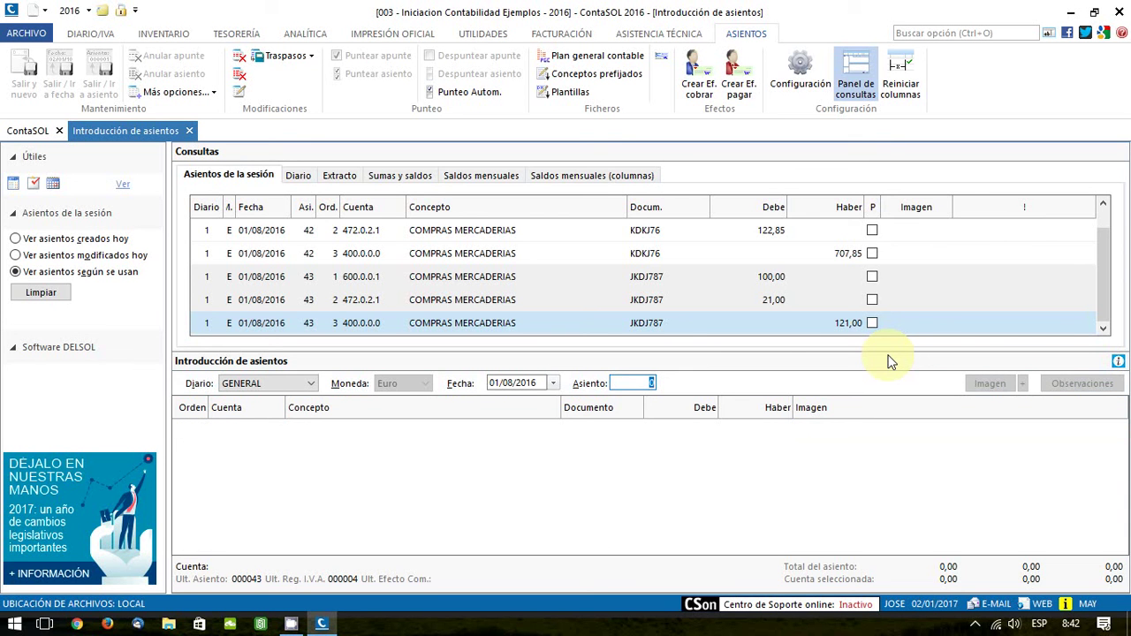
key(shift+Tab)
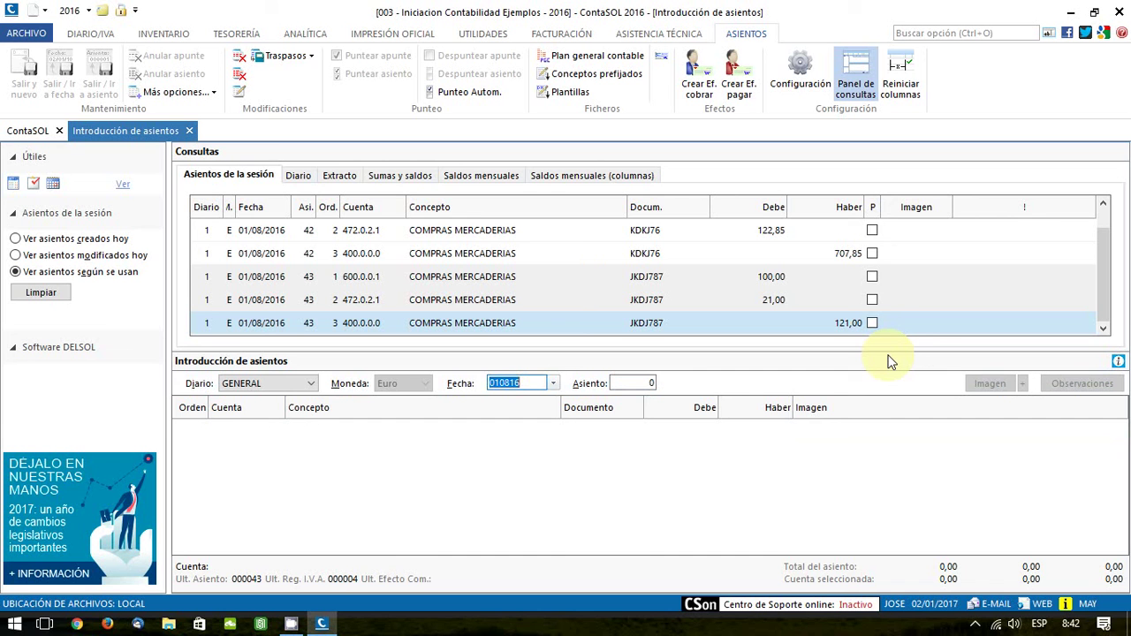
key(BackSpace)
text(150916)
key(Return)
key(Return)
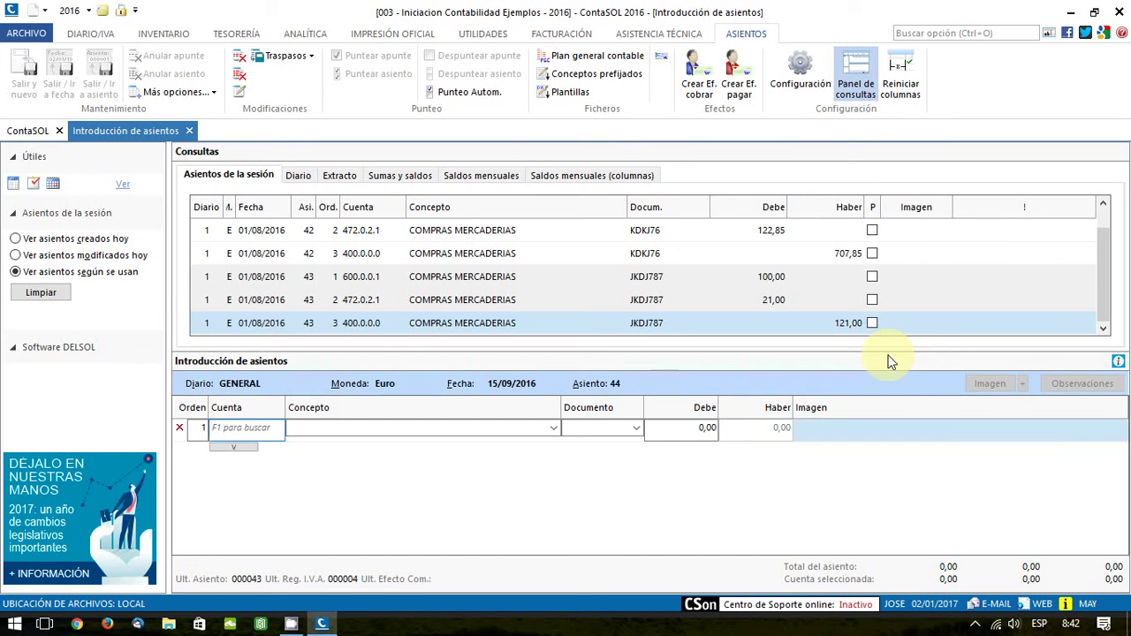
- Apply template 608 DEVOLUCIONES to the entry, with document GHG67 and an amount of 300 for the returned goods
key(F6)
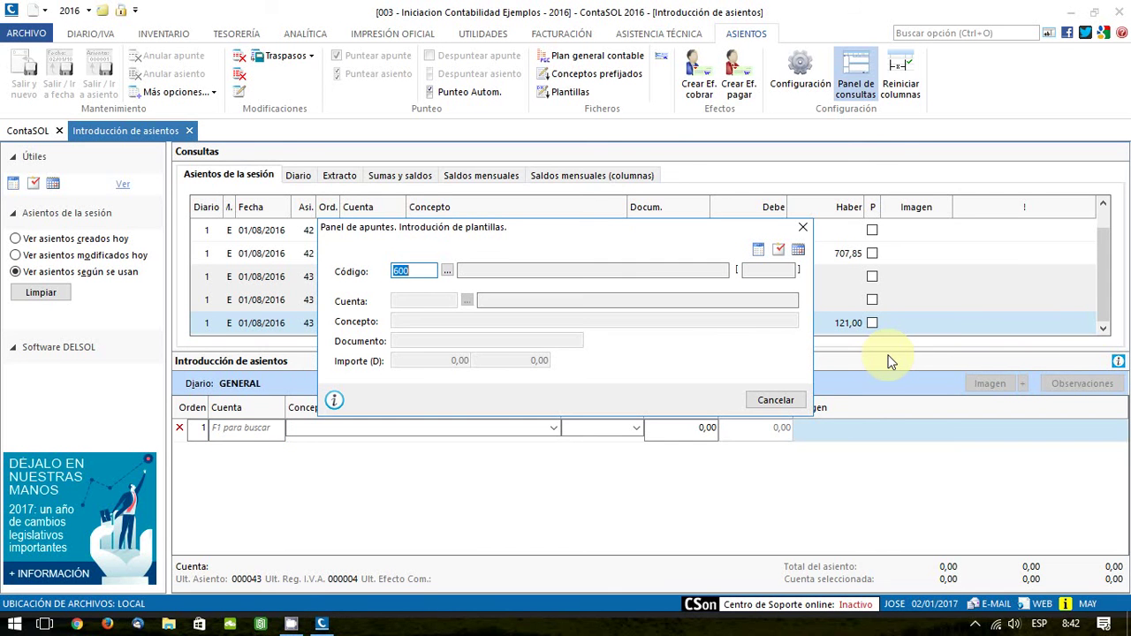
text(608)
key(Return)
text(GHG67)
key(Return)
text(300)
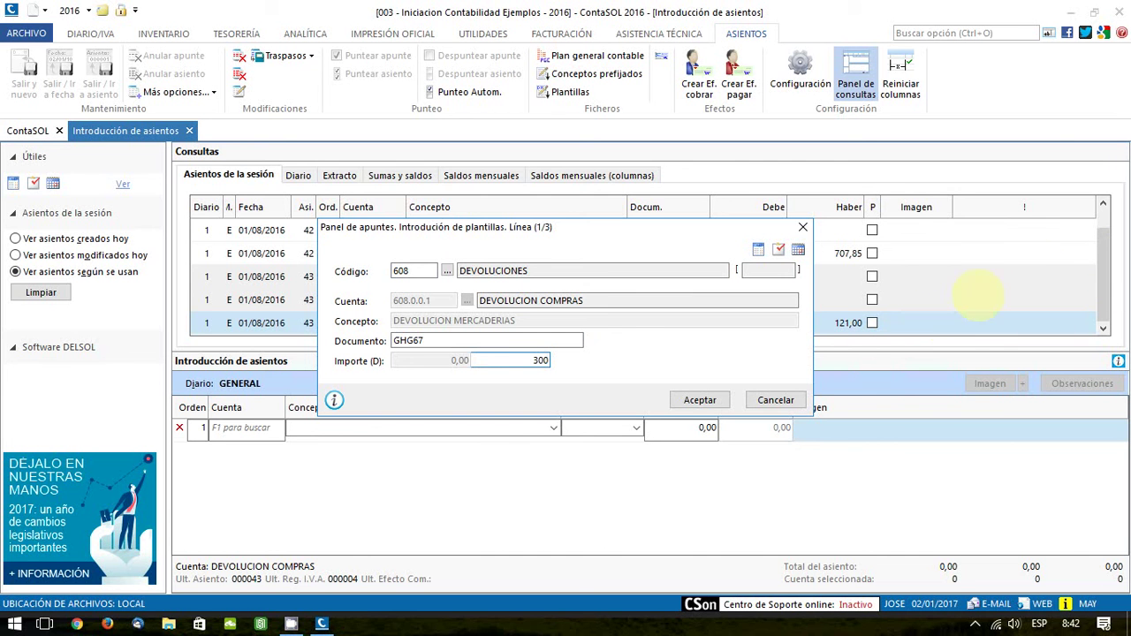
key(Tab)
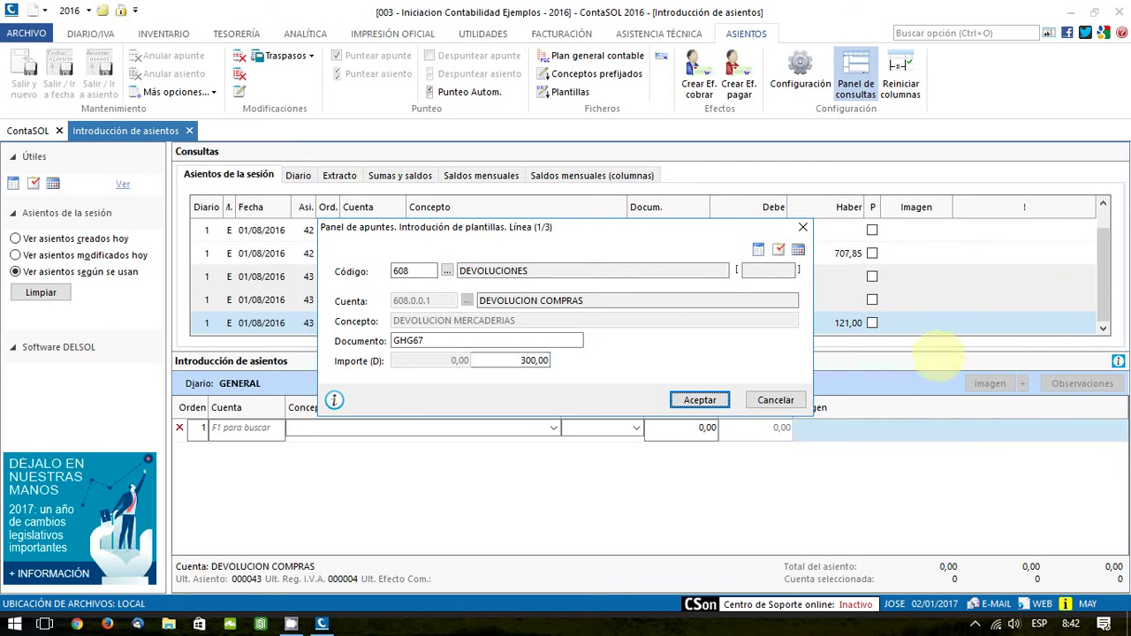
key(Return)
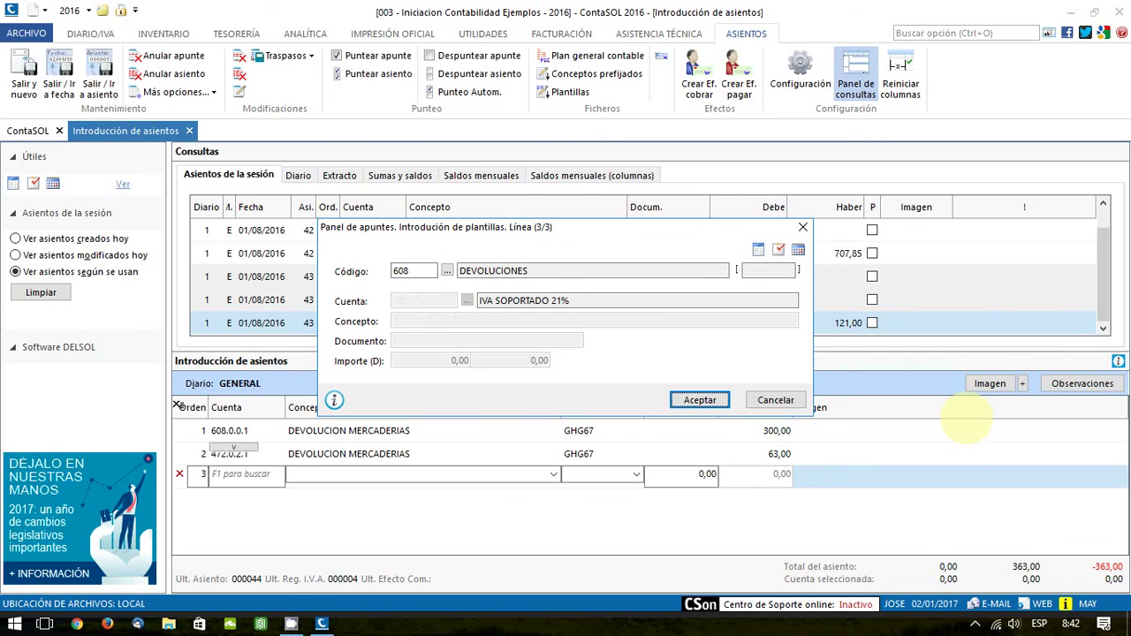
- Assign supplier account 400.0.0.0 to the last line of the return and finish the entry
text(4)
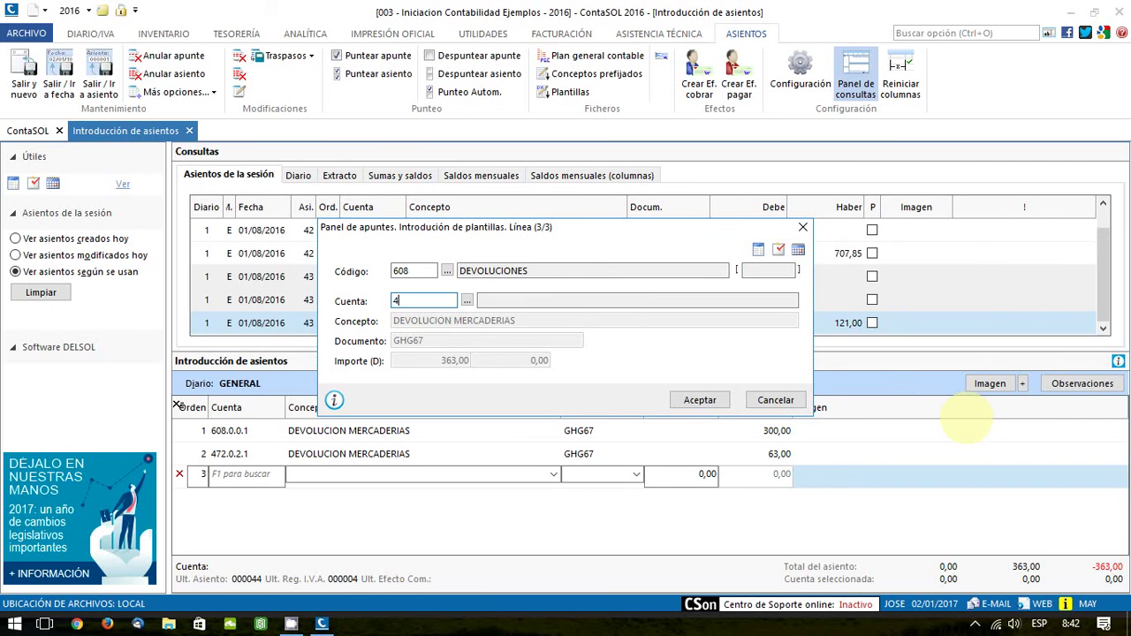
text(.0)
key(Return)
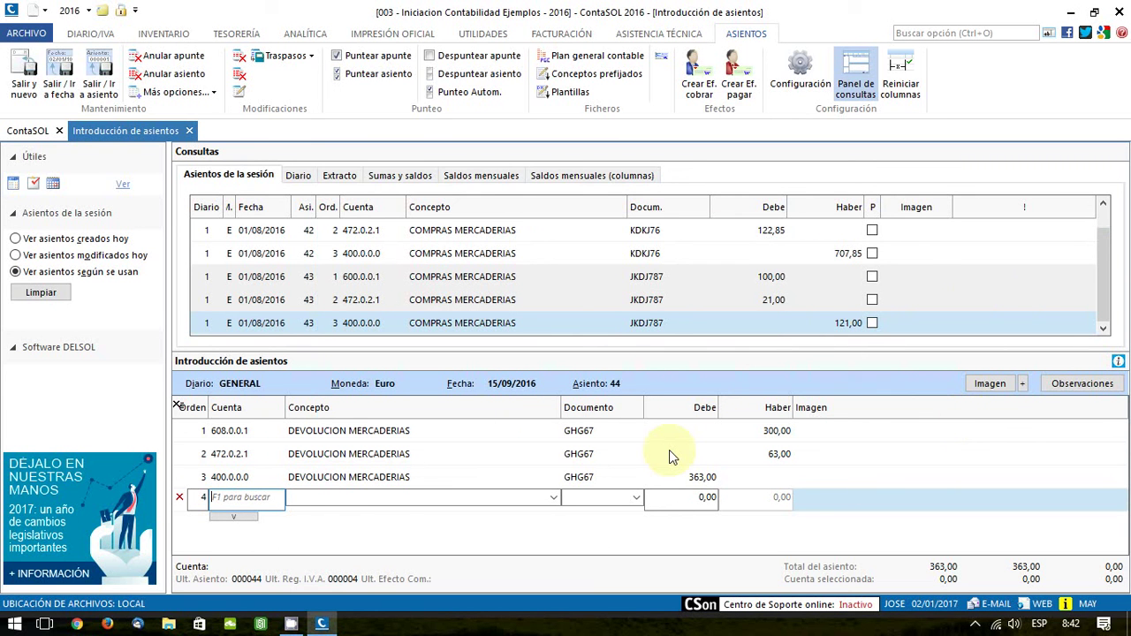
key(Escape)
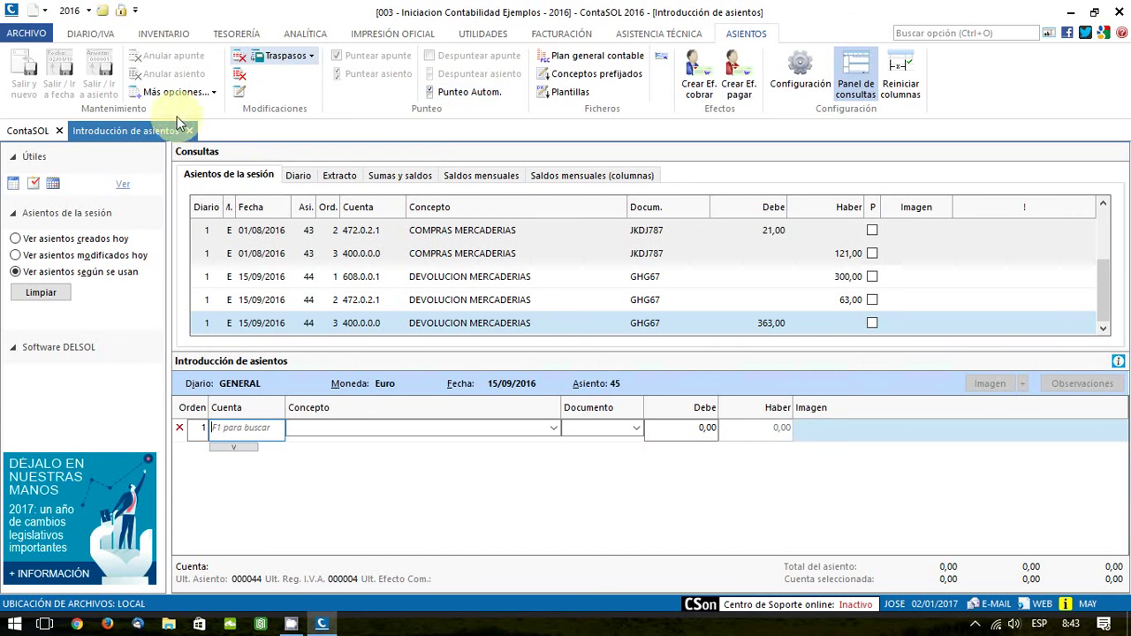
- Display the account statement of supplier 400.0.0.0 from 01/01/2016 to 31/12/2016 and check its outstanding balance
click(329, 175)
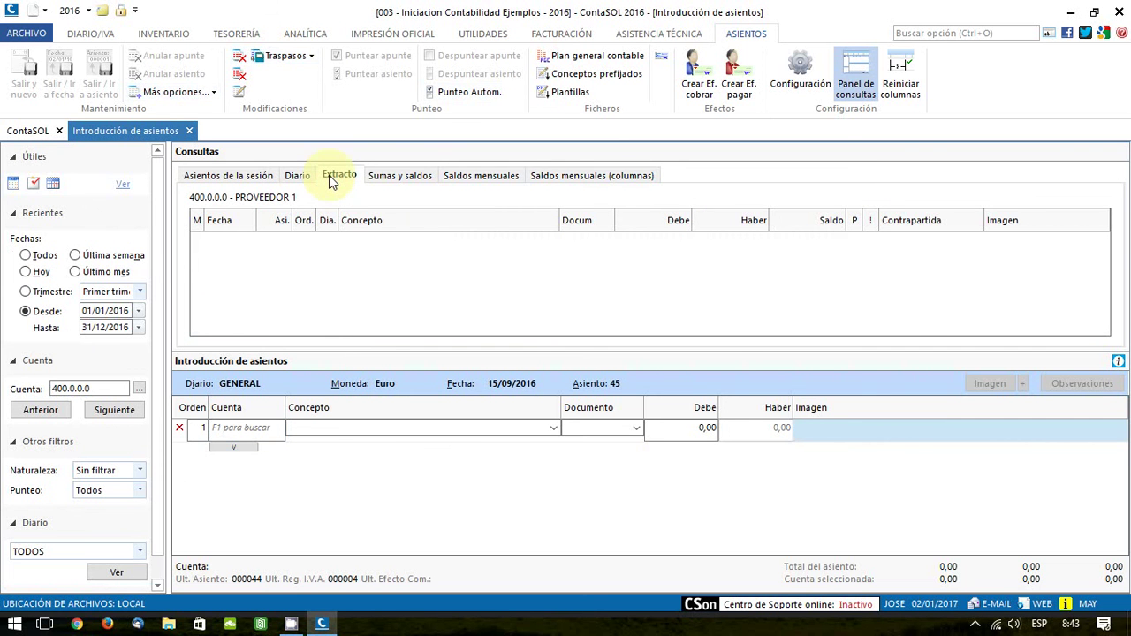
click(117, 573)
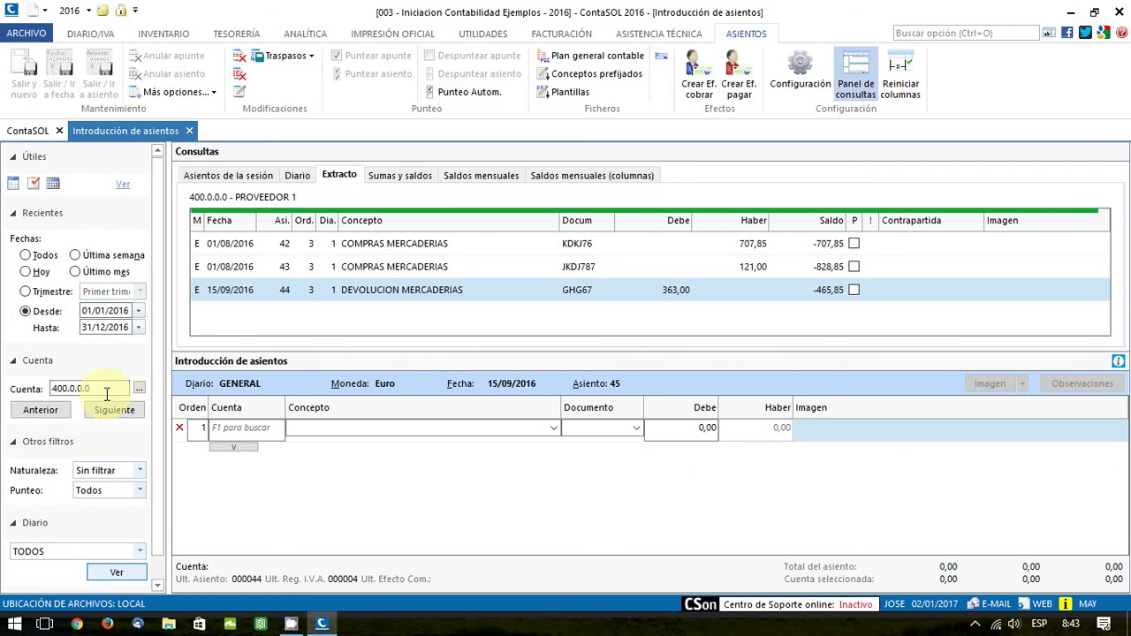
click(235, 415)
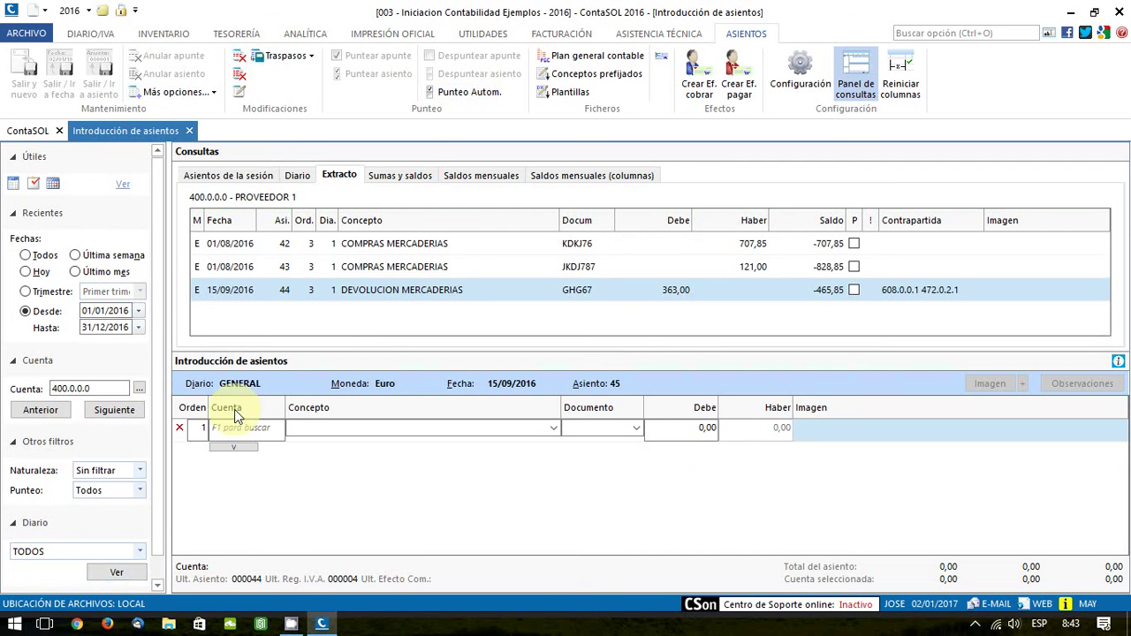
click(839, 308)
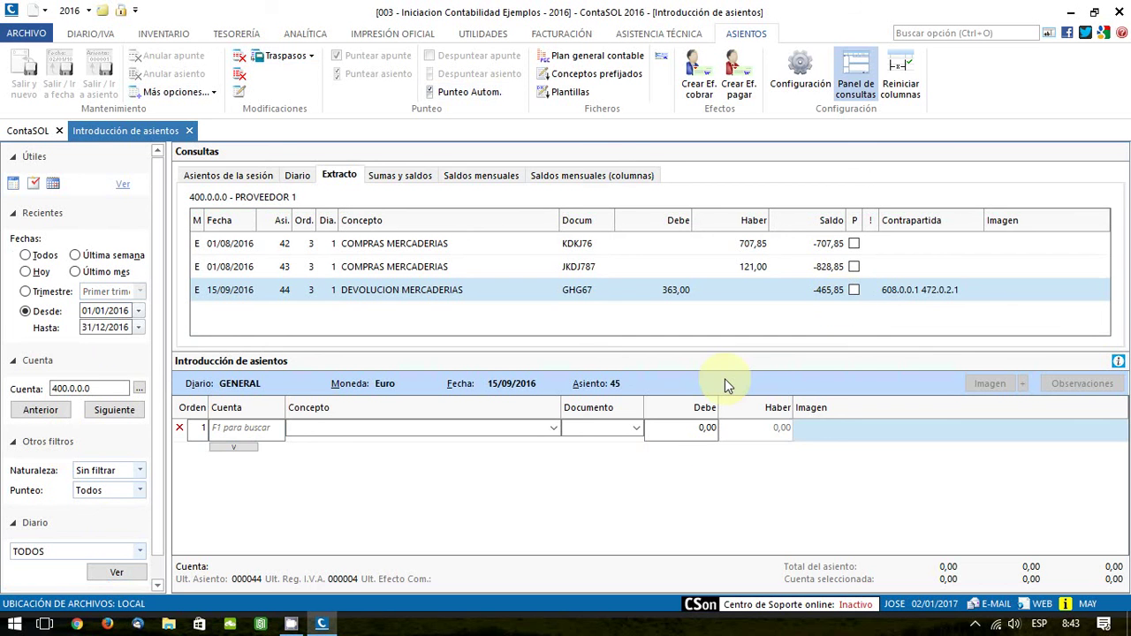
- Add a payment line for supplier account 400.0.0.0 with the concept N/PAGO FRAS and a debit of 465,85
click(254, 431)
text(400)
text(.0)
key(Return)
text(N/PAGO )
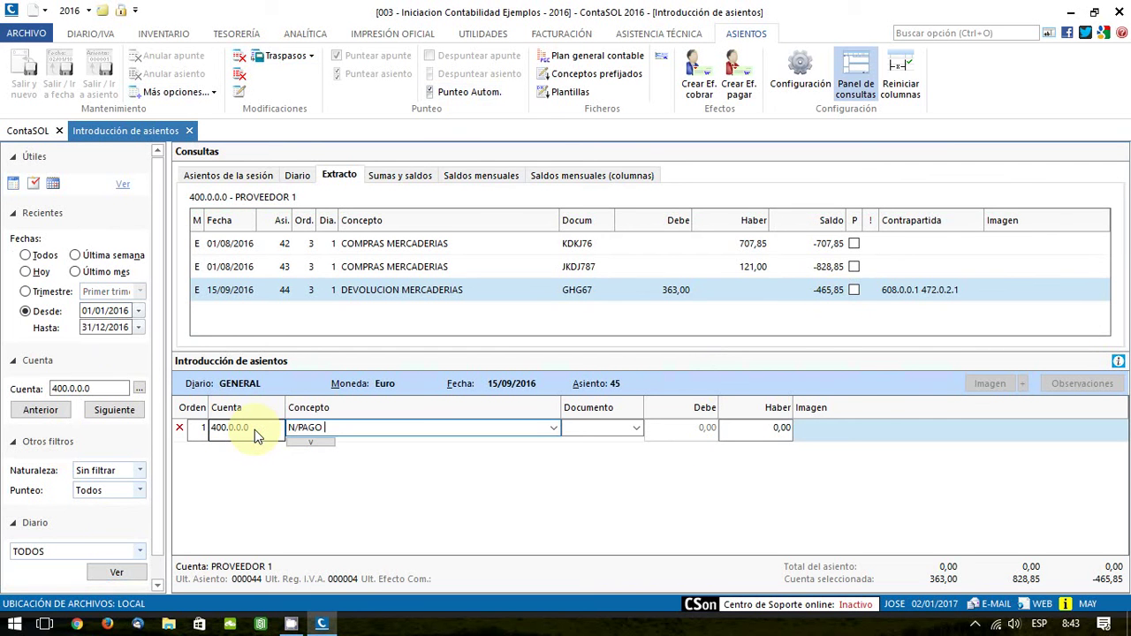
text(FRAS)
key(Return)
key(Return)
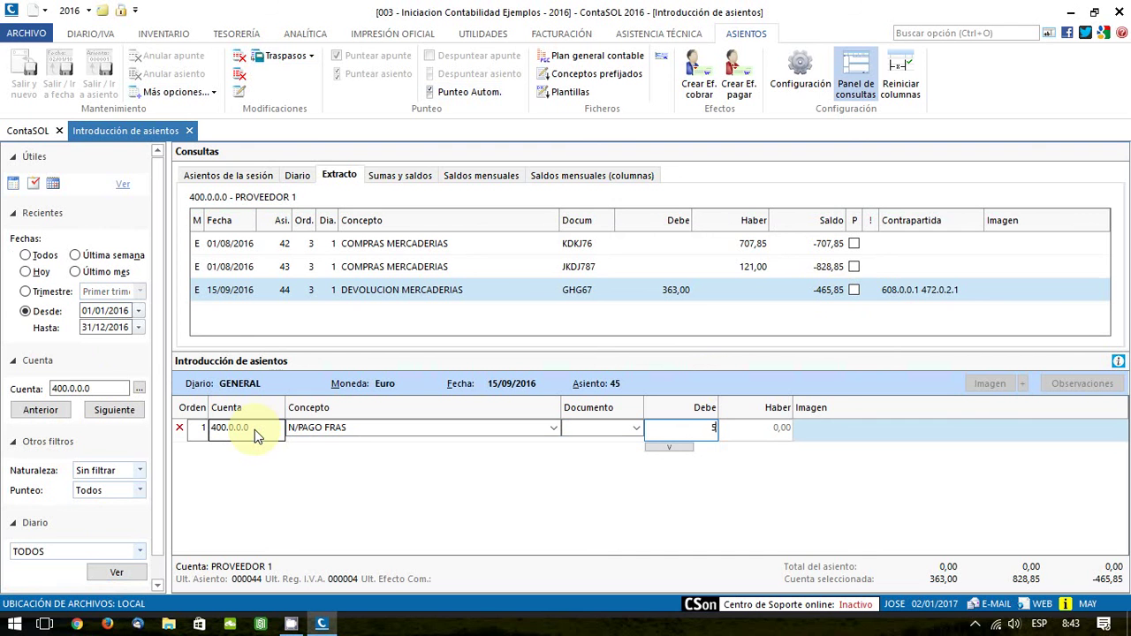
text(465,85)
key(Return)
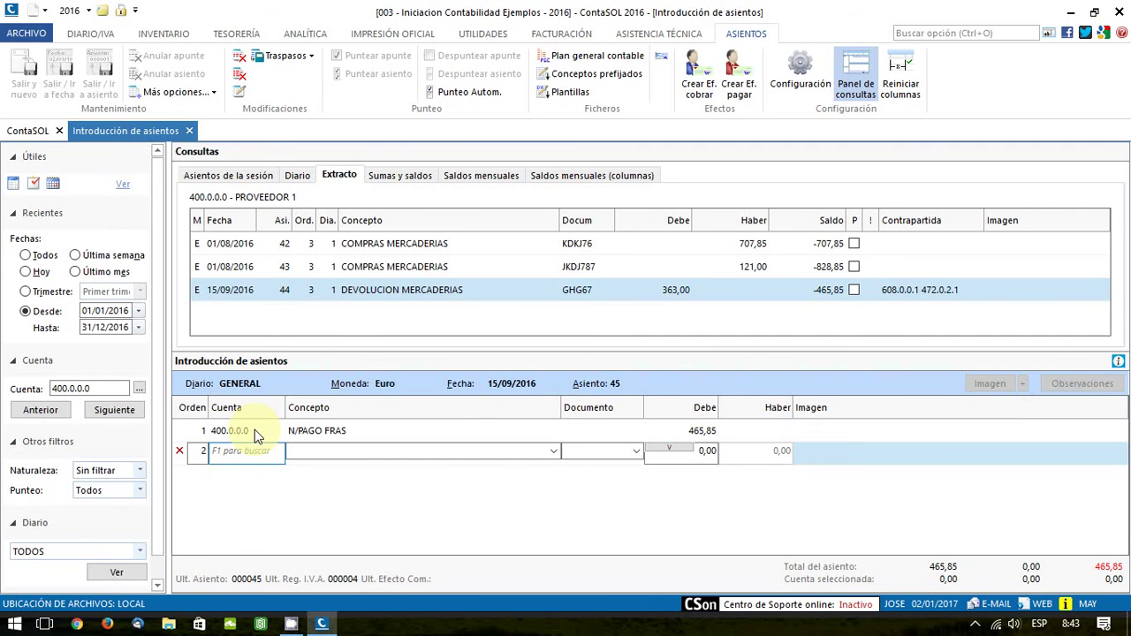
- Add the bank account 572.0.0.1 line with the concept N/PAGO FRAS and a credit of 465,85, and finish the payment entry
text(572)
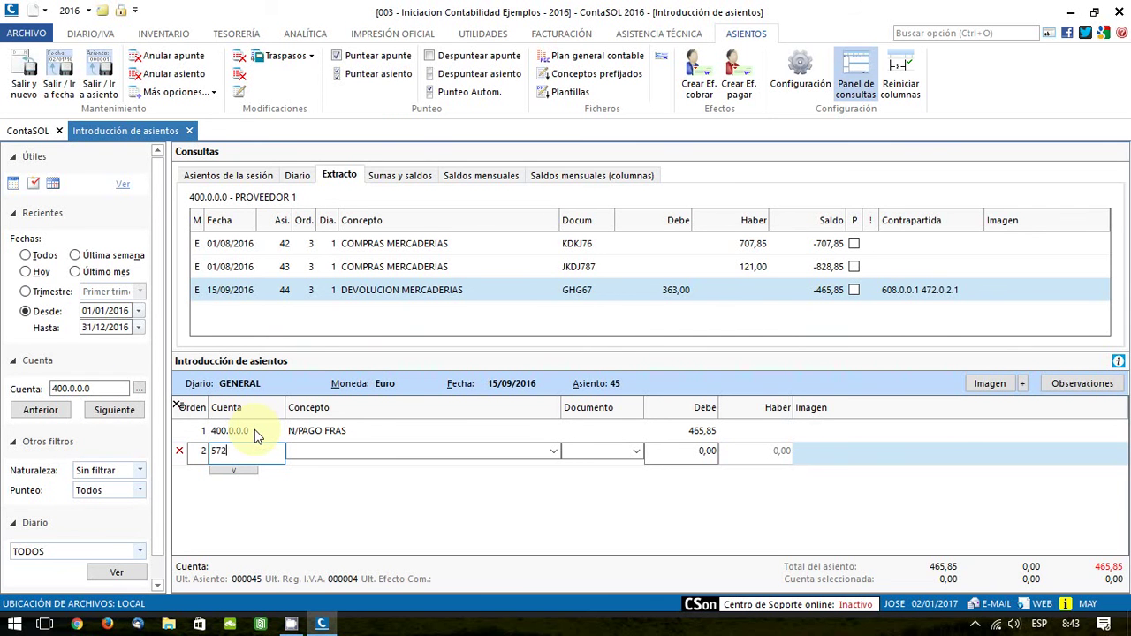
key(Return)
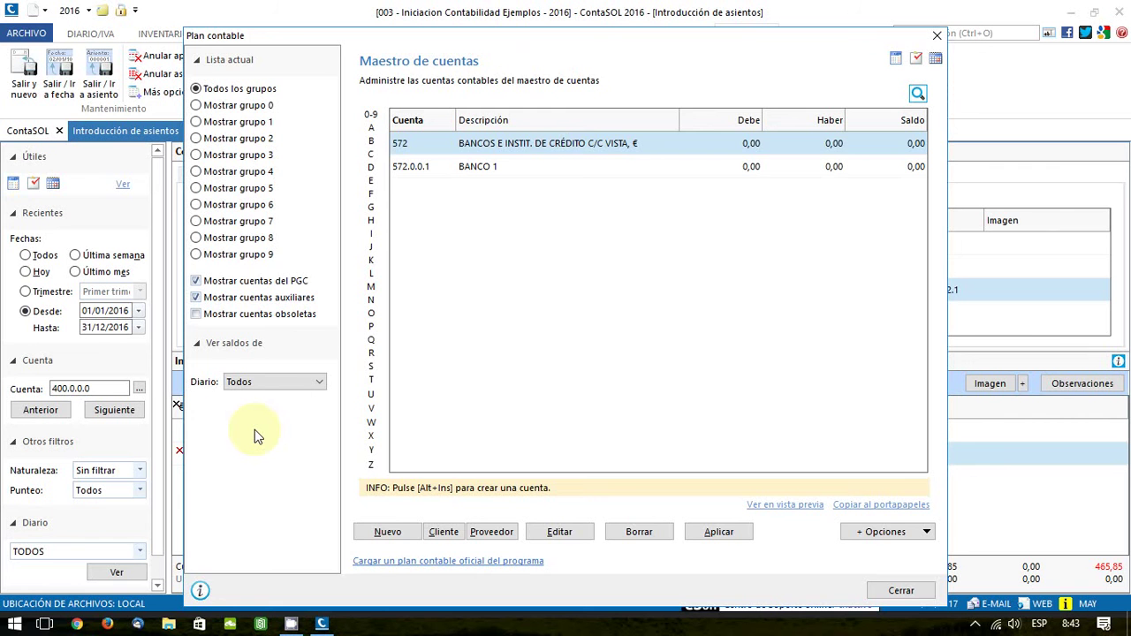
key(Down)
key(Return)
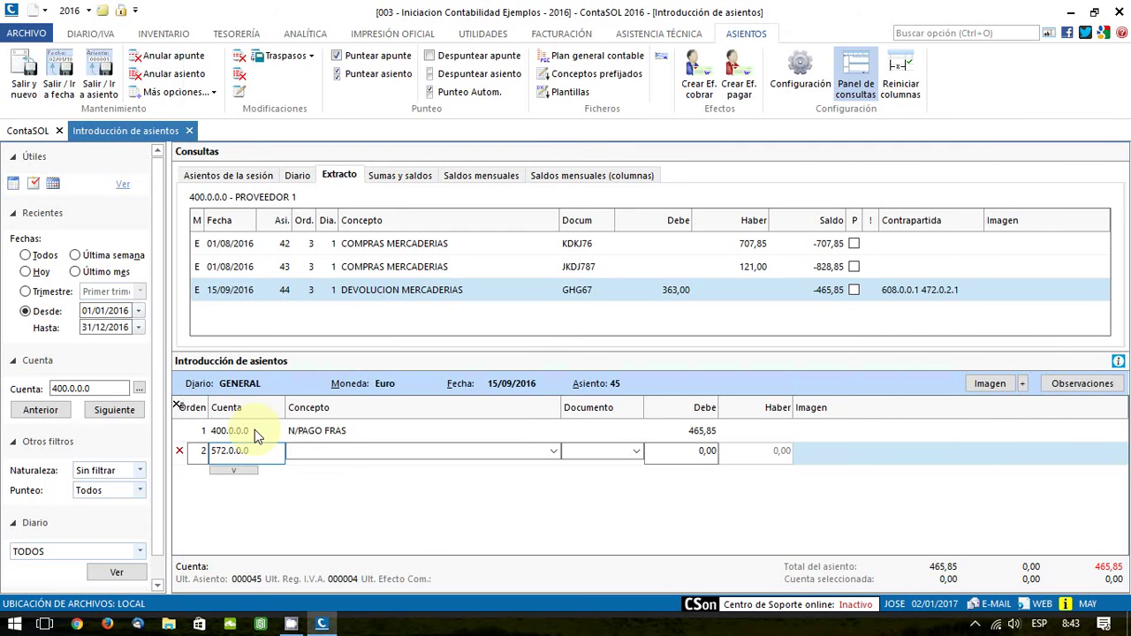
key(Return)
key(Return)
key(Return)
key(Return)
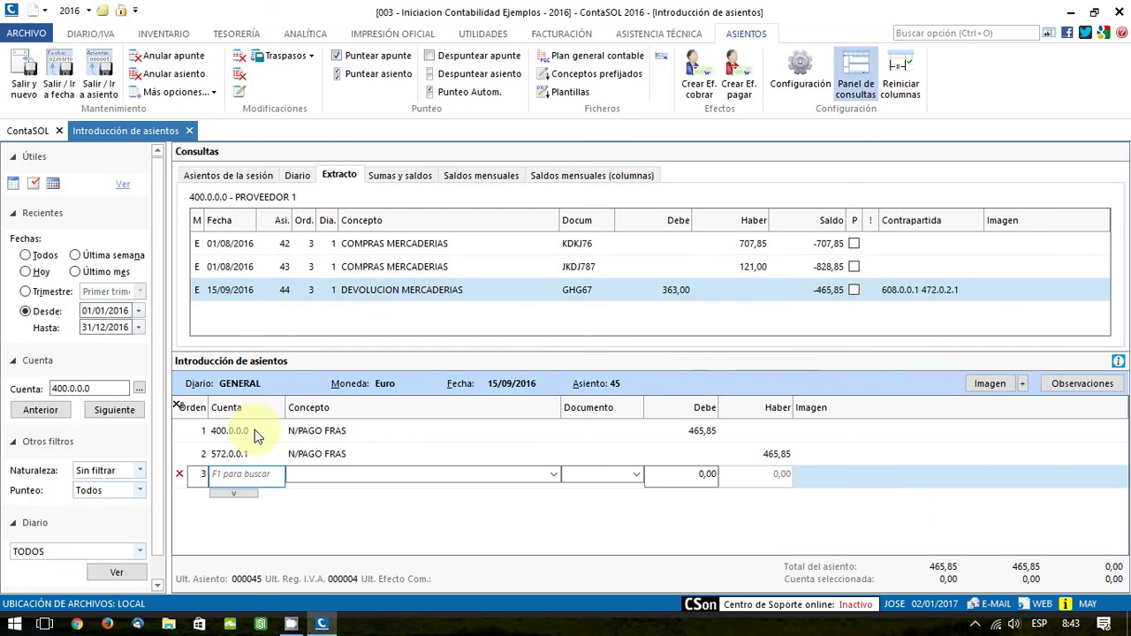
key(Return)
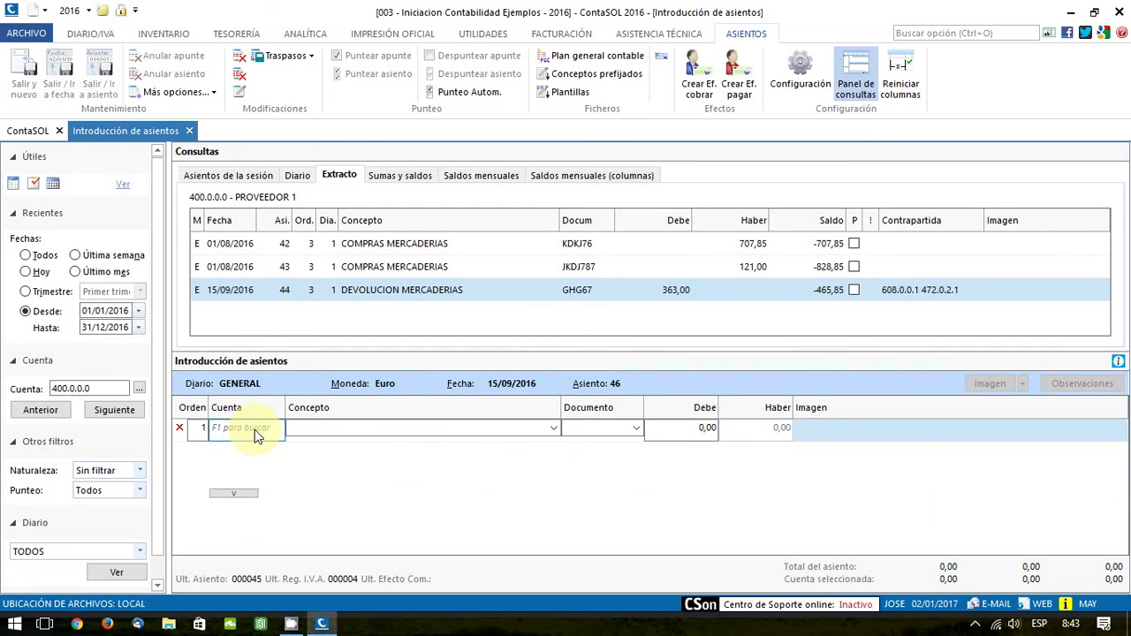
- Refresh the statement of supplier account 400.0.0.0, and list the diary movements of all dates in the query area through to the payment entry
click(103, 388)
click(119, 572)
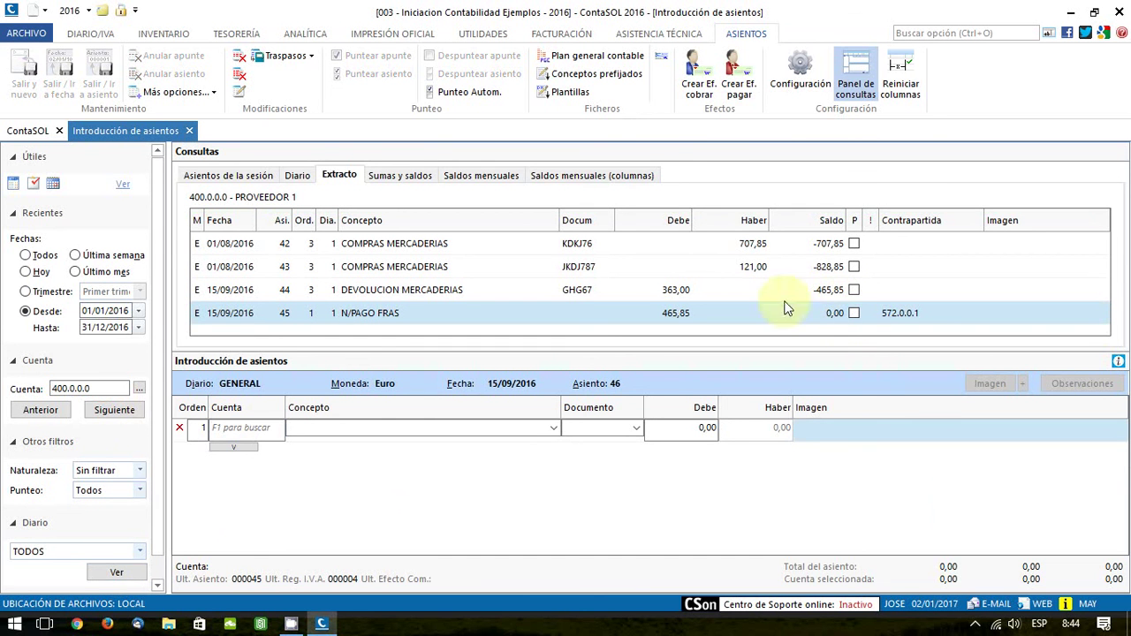
click(234, 176)
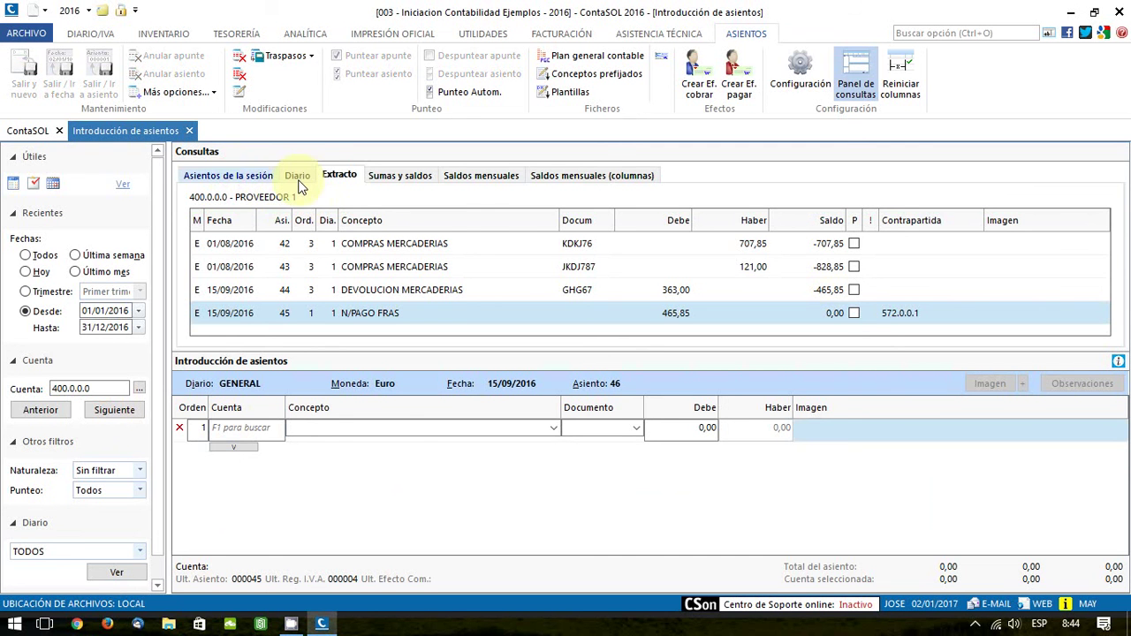
click(299, 176)
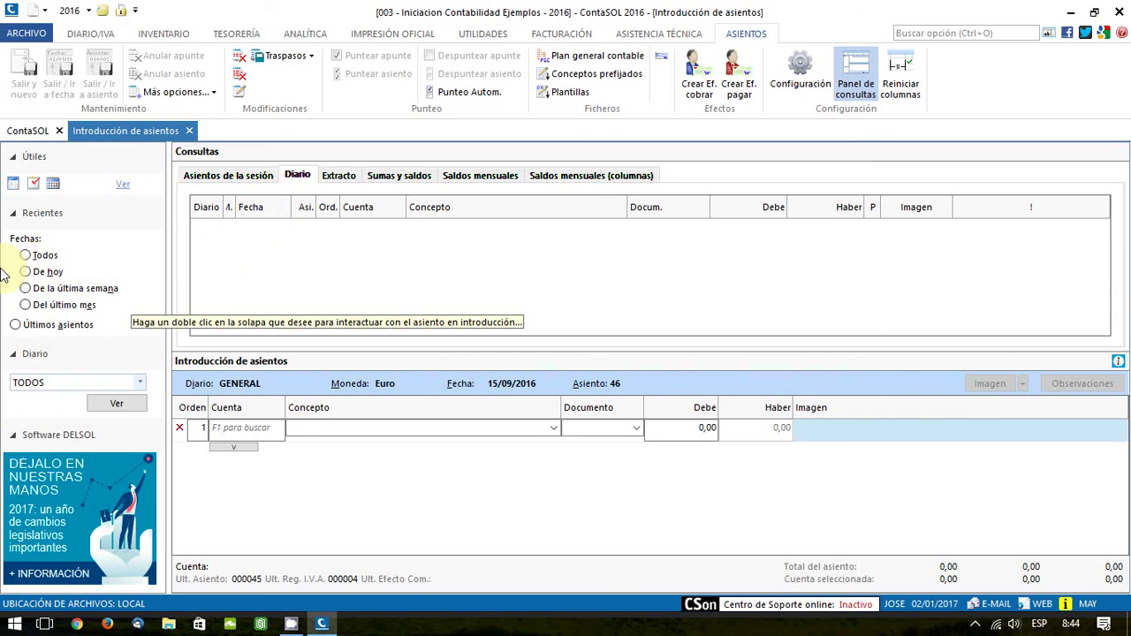
click(38, 258)
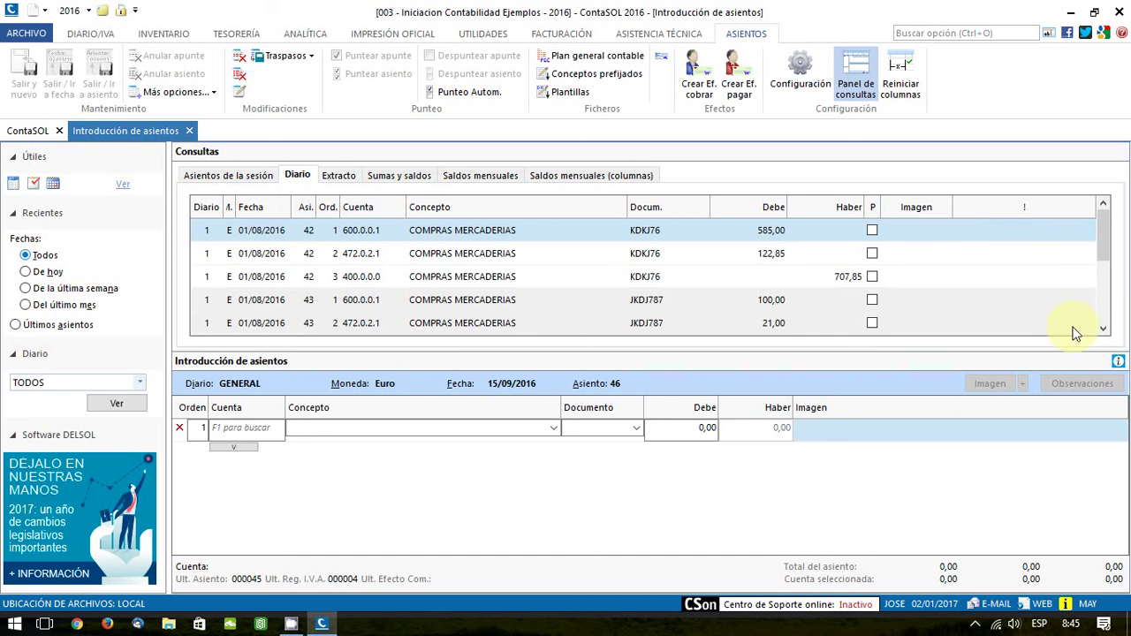
click(1103, 329)
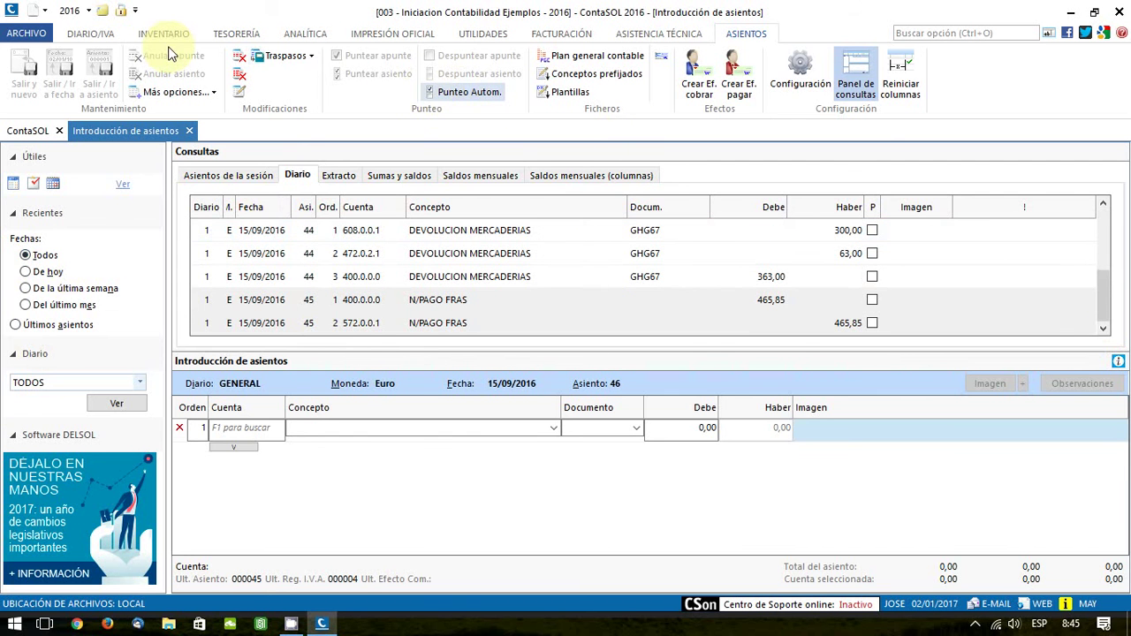
- Open the separate diary query, list the movements of all dates for all diaries, and look at its draft printing options
click(105, 35)
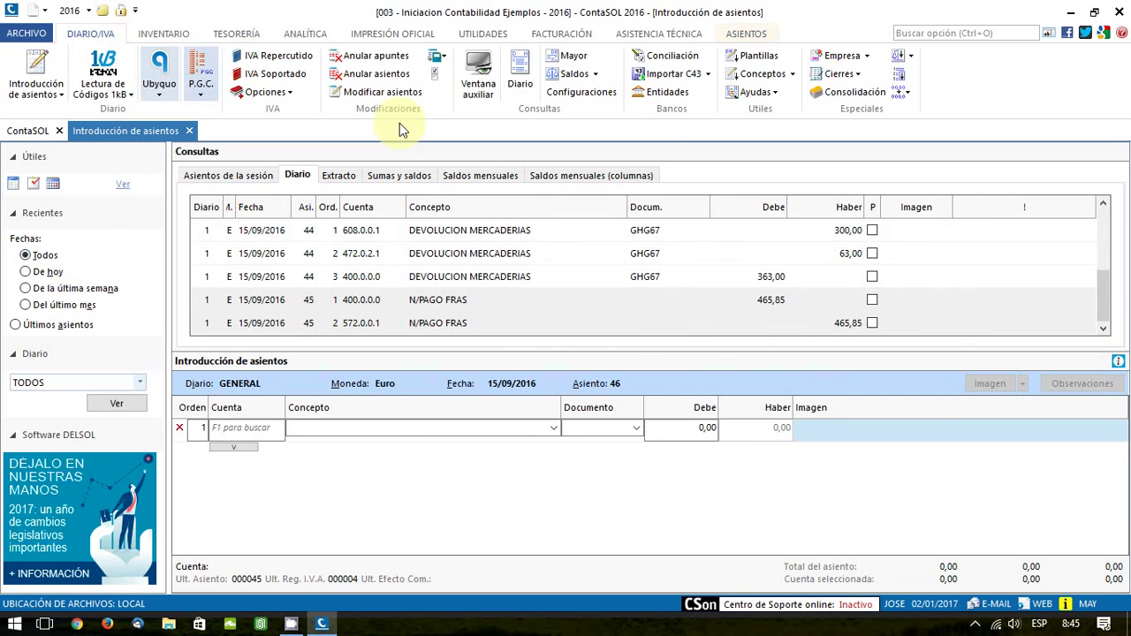
click(520, 78)
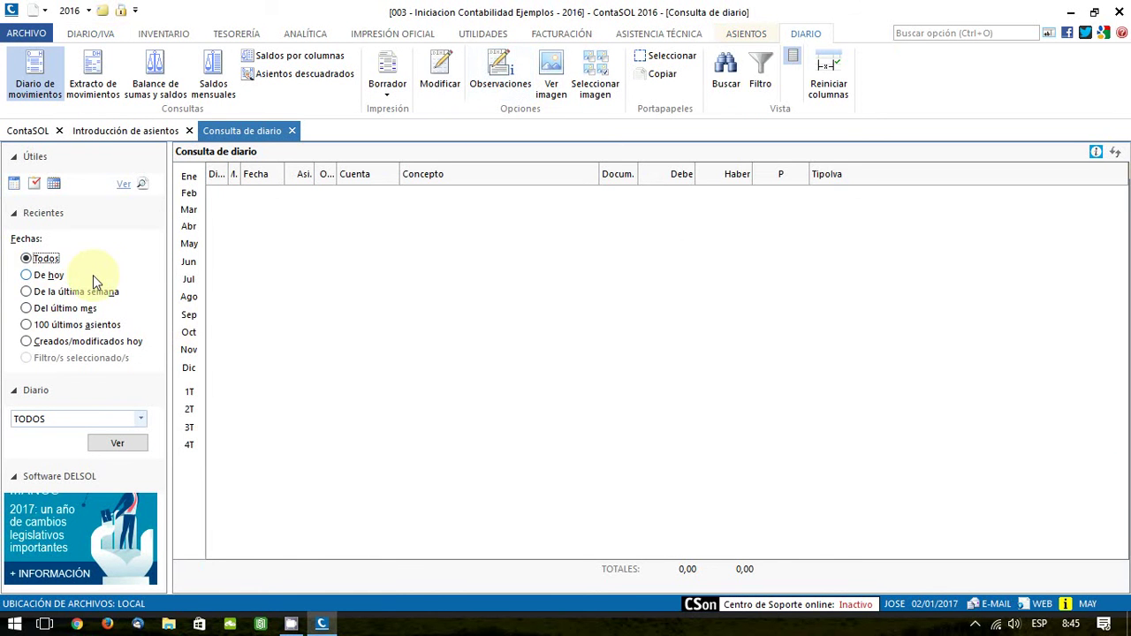
click(107, 445)
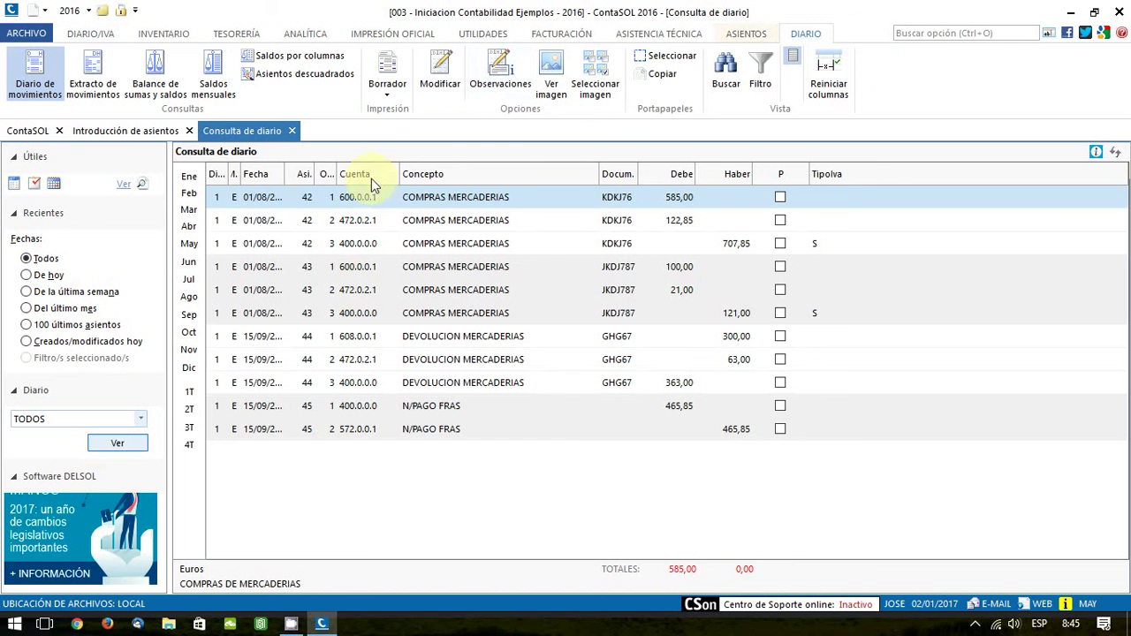
click(394, 94)
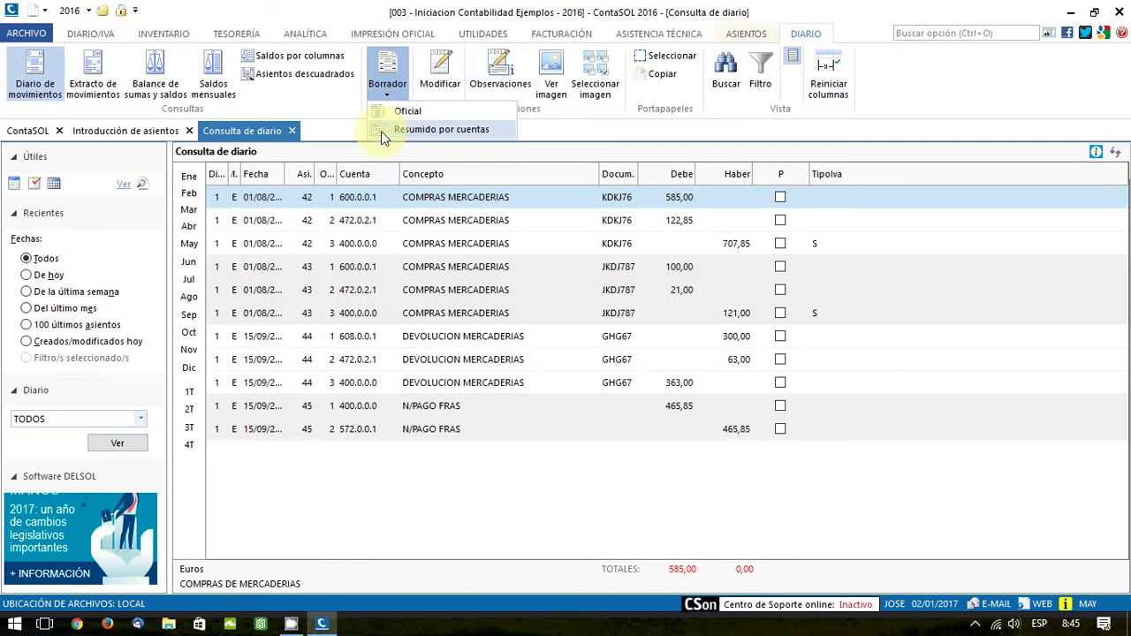
click(102, 33)
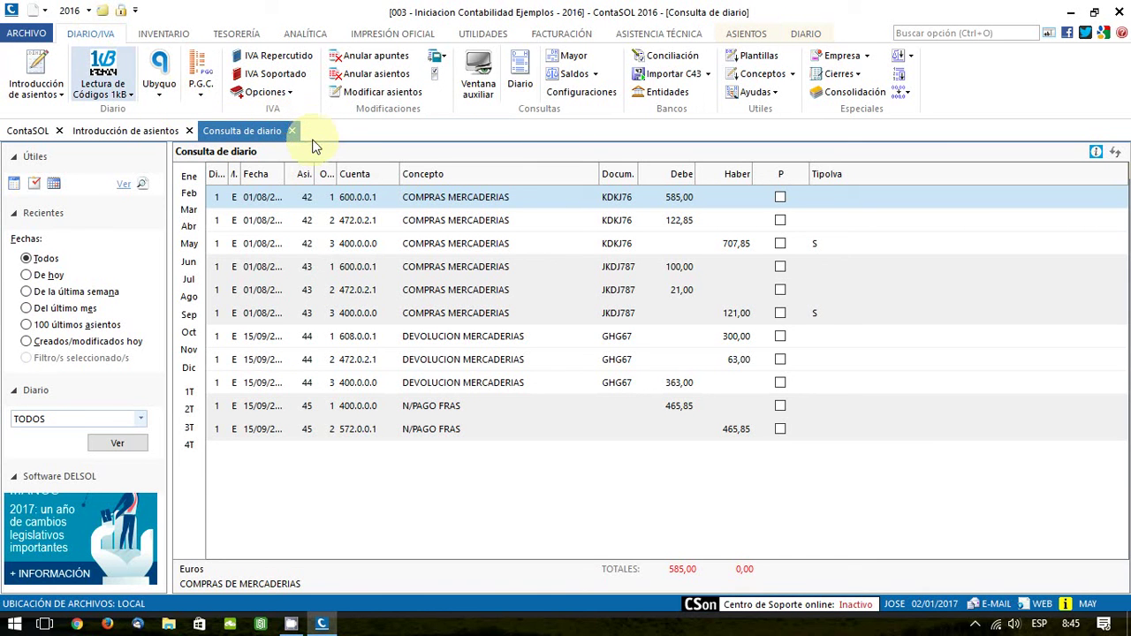
- Return to the new journal entry and look up template code 700 in the template archive
click(135, 133)
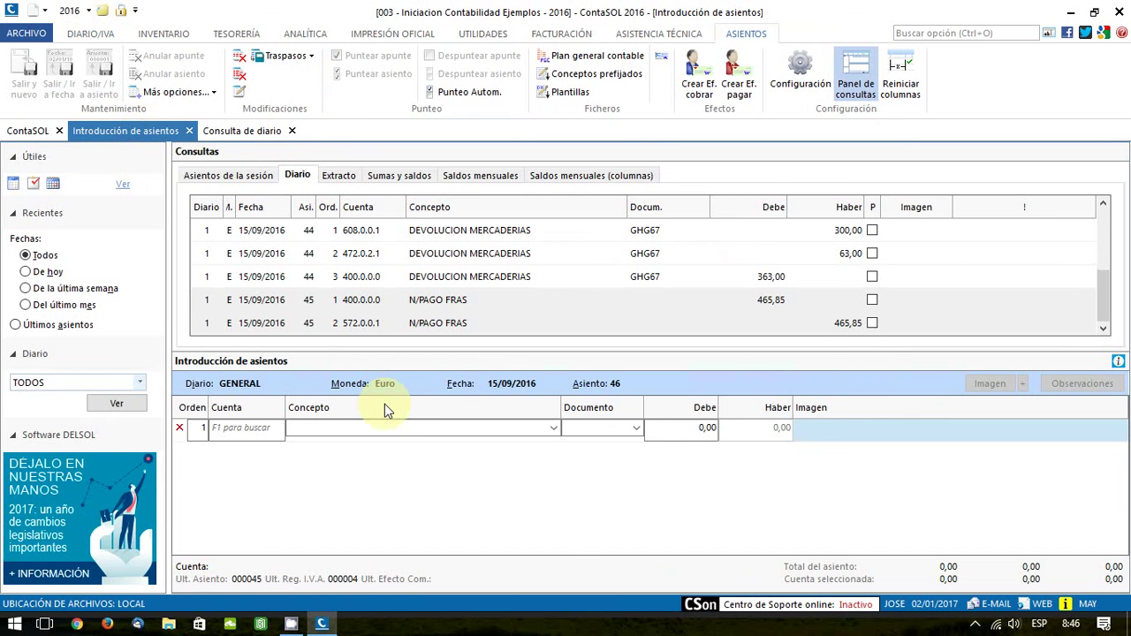
click(278, 429)
click(278, 429)
key(F6)
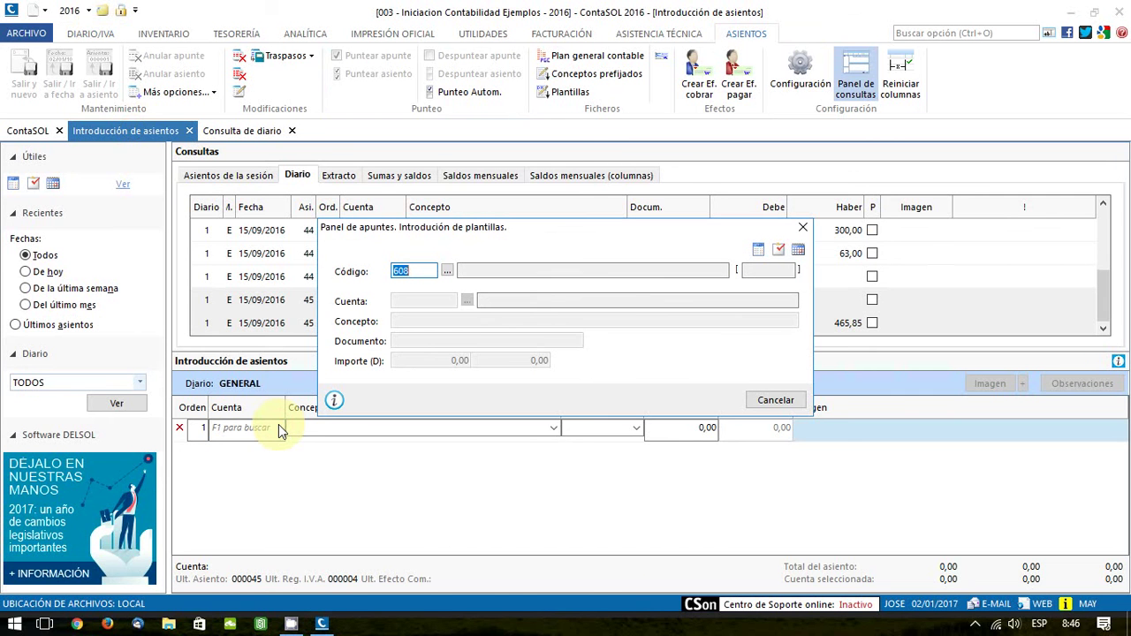
text(700)
key(Return)
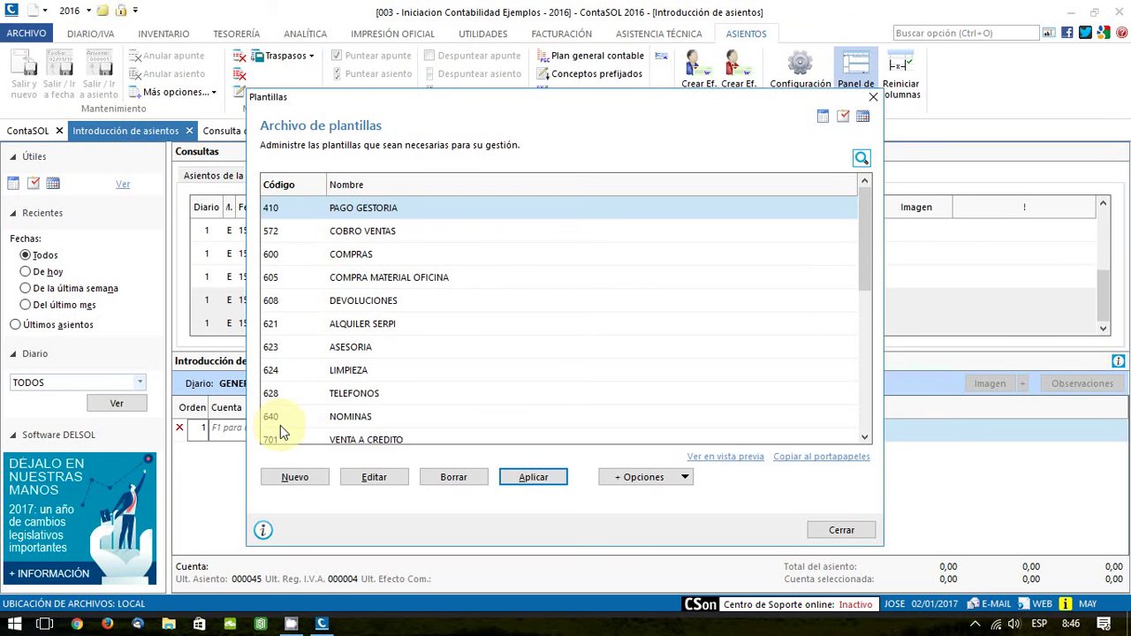
- Create a new template with the code 700 and the name VENTAS
click(297, 479)
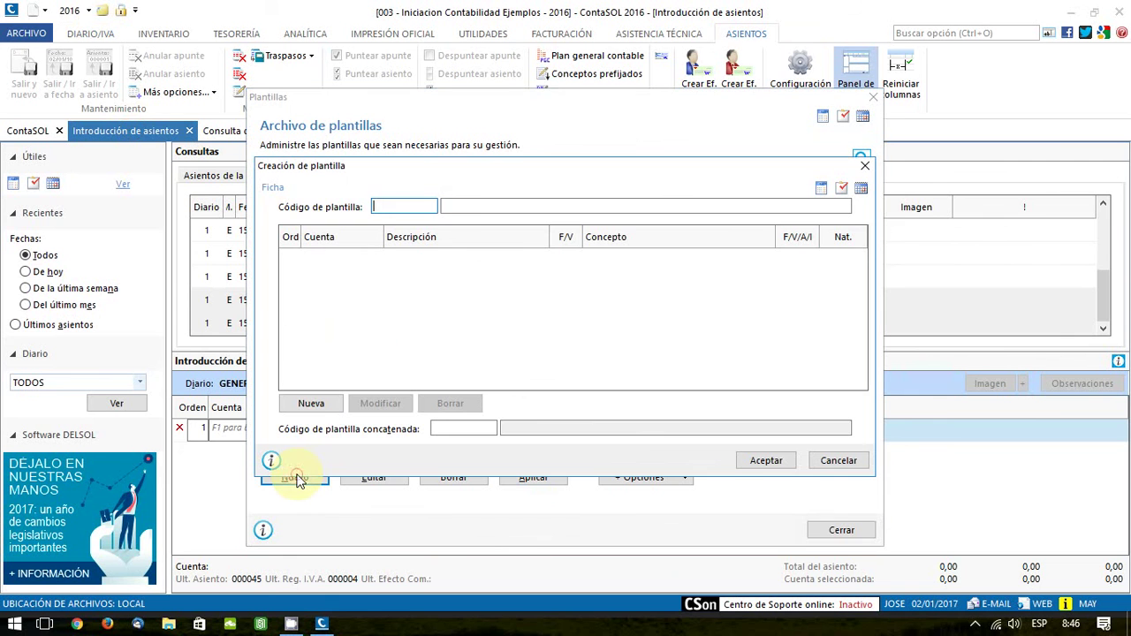
text(700)
key(Tab)
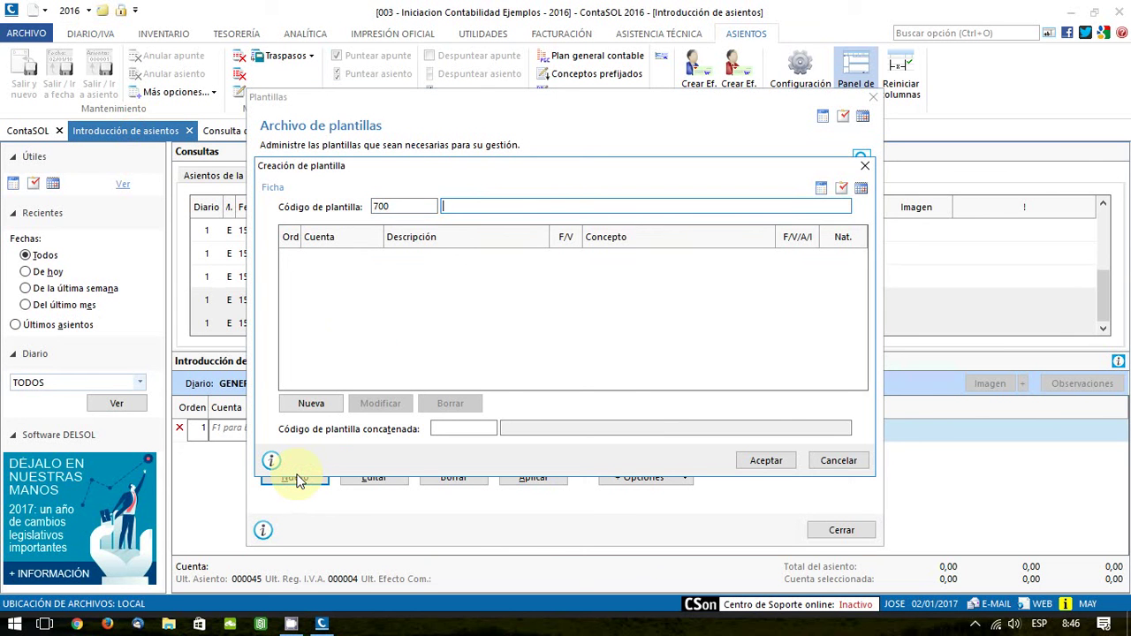
text(VENTAS)
key(Tab)
key(Tab)
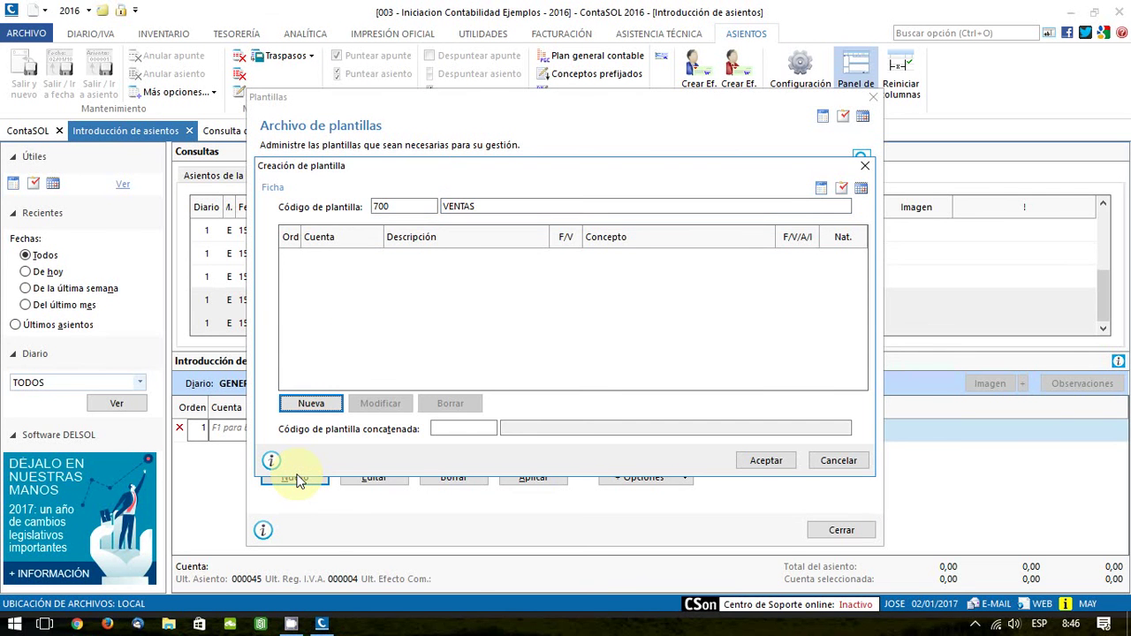
- Start the first template line and assign it account 700.0.0.1 VENTA DE MERCADERIAS, removing the surplus zeros from the code
key(Return)
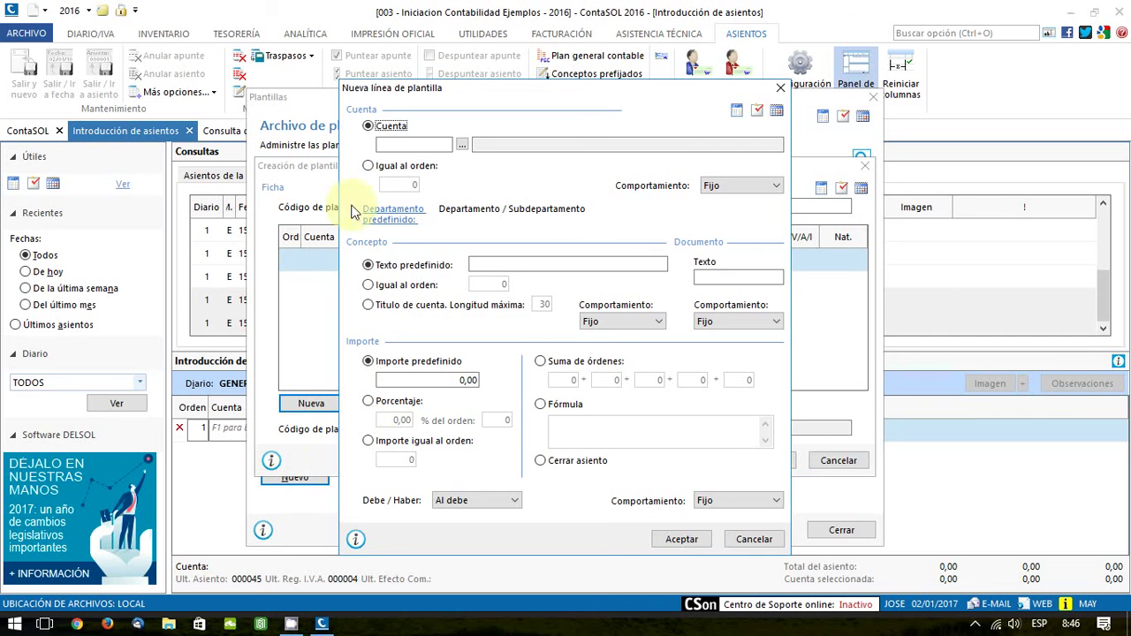
click(387, 146)
text(70)
key(F1)
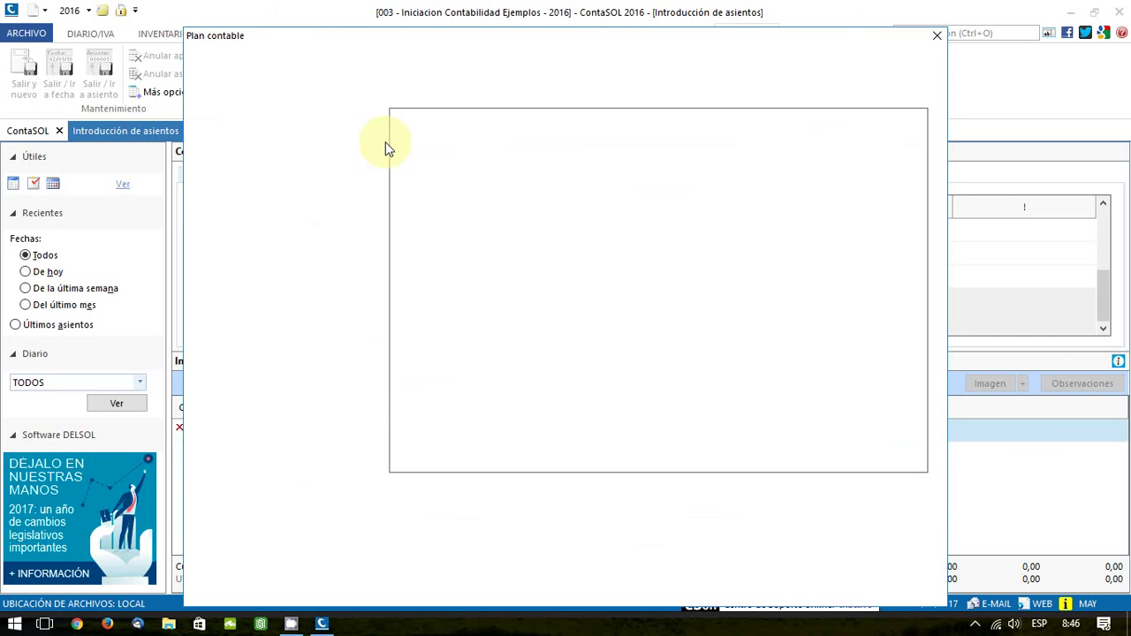
key(Down)
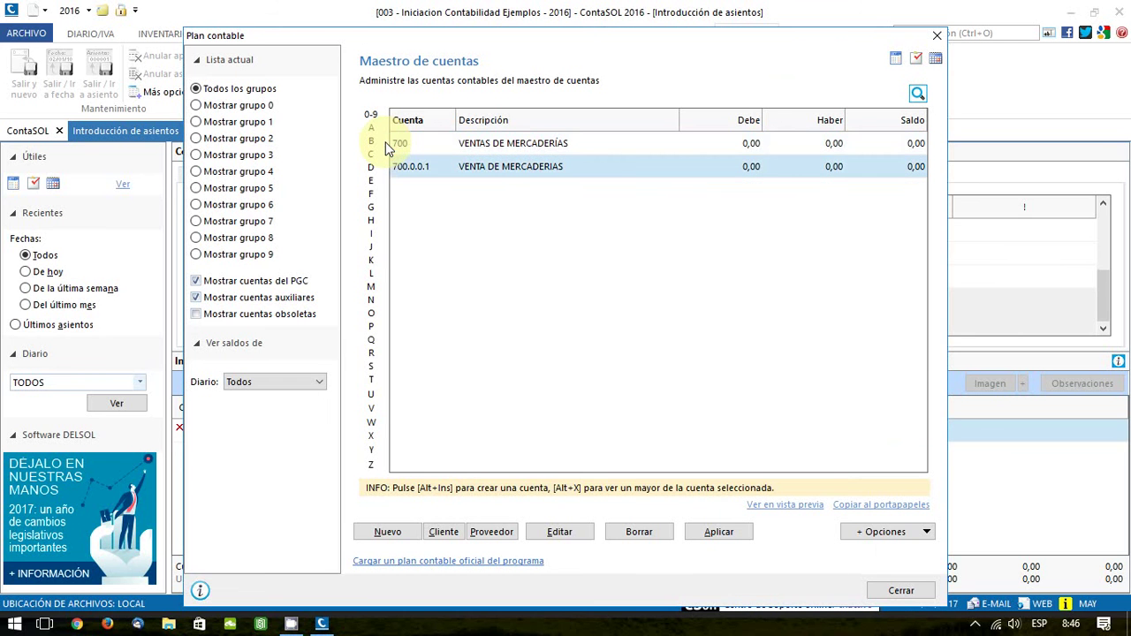
key(Return)
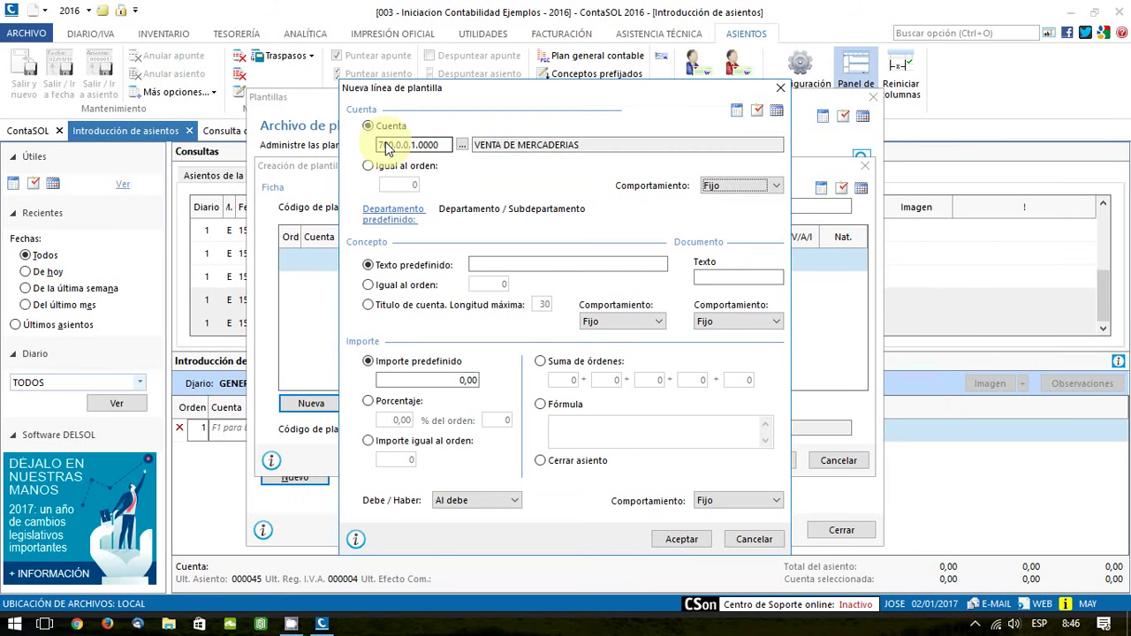
click(417, 145)
click(415, 145)
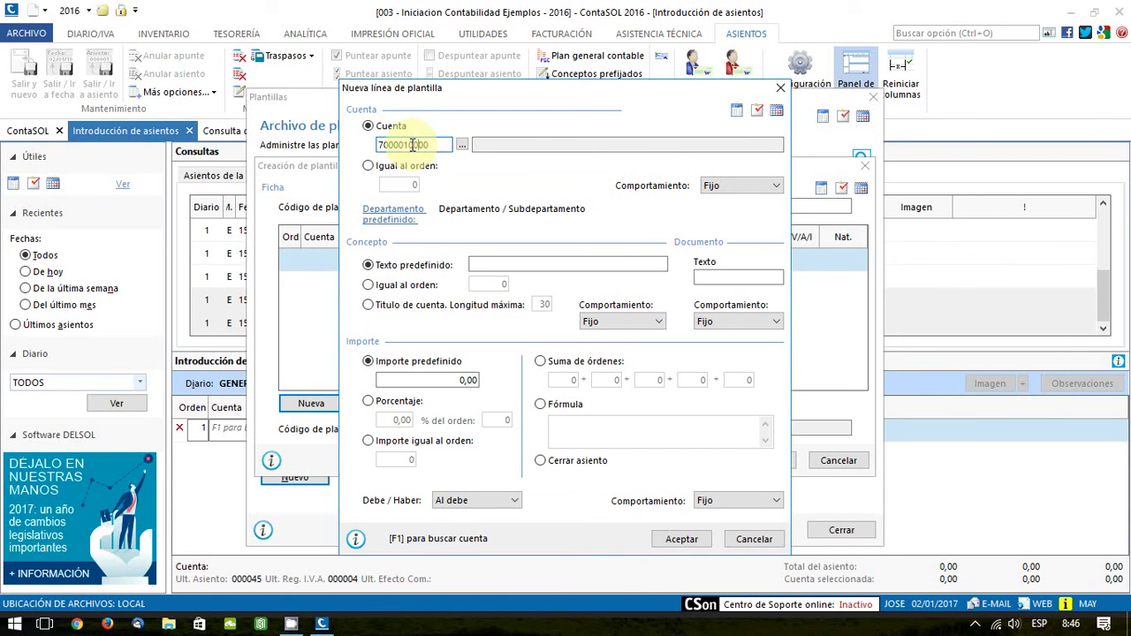
drag(414, 145, 467, 147)
key(Delete)
key(BackSpace)
key(Tab)
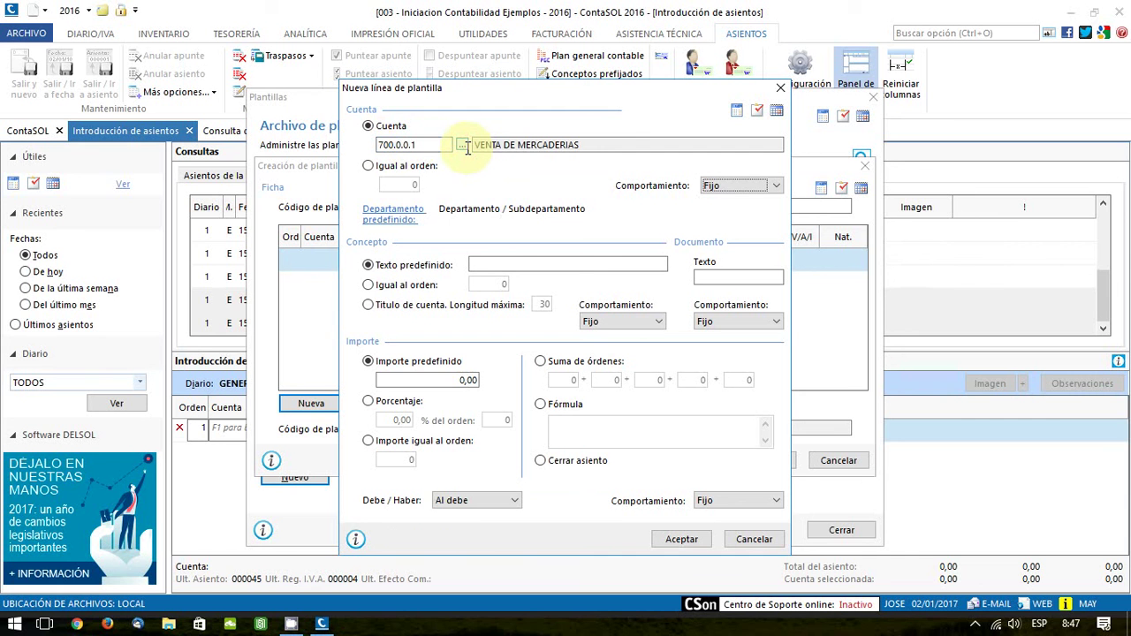
- Set the line's predefined concept to VENTAS DE MERCADERIAS and its document behaviour to Variable
click(477, 266)
click(479, 264)
text(V)
text(AS)
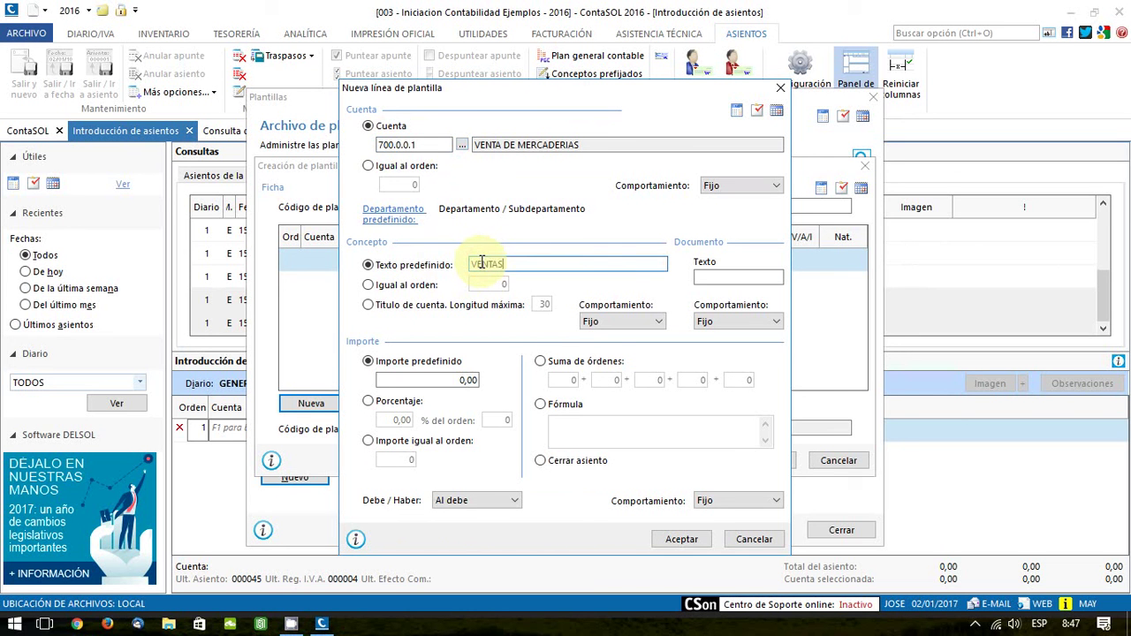
text( DE MERCADERIAS)
click(707, 318)
click(710, 342)
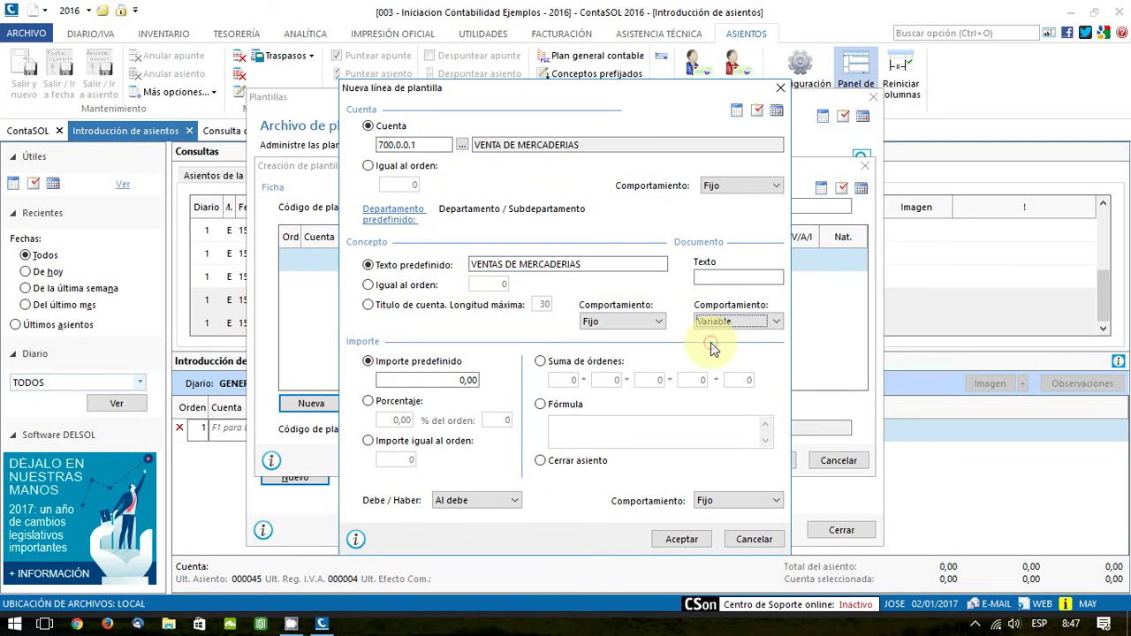
- Set the sales line's amount to Al haber with Variable behaviour, and accept the line
click(461, 502)
click(446, 521)
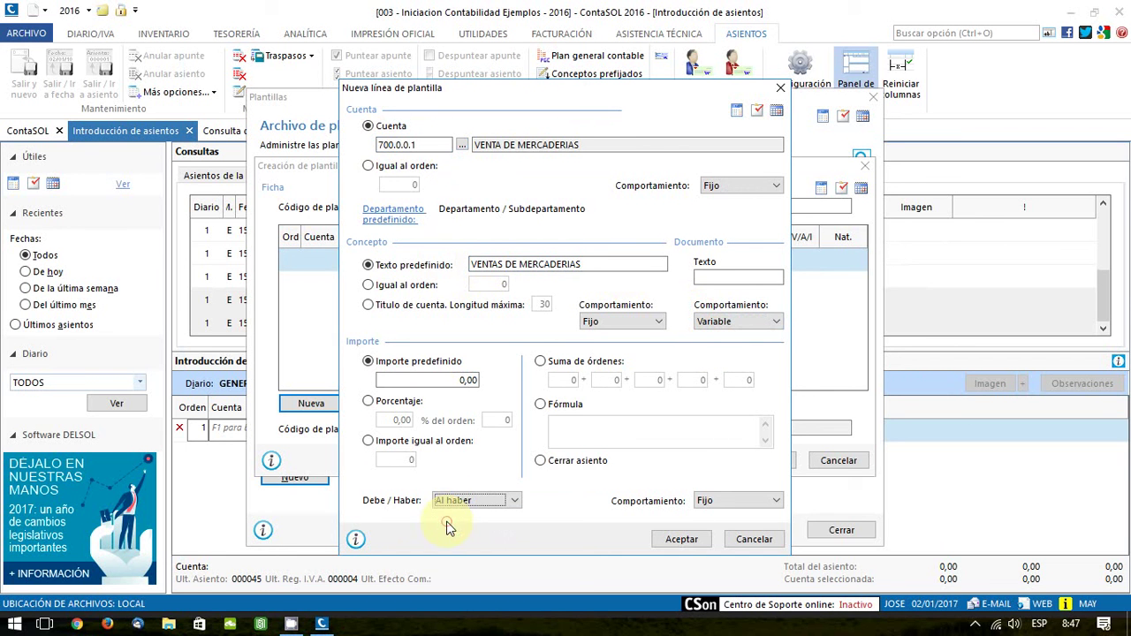
click(712, 508)
click(707, 528)
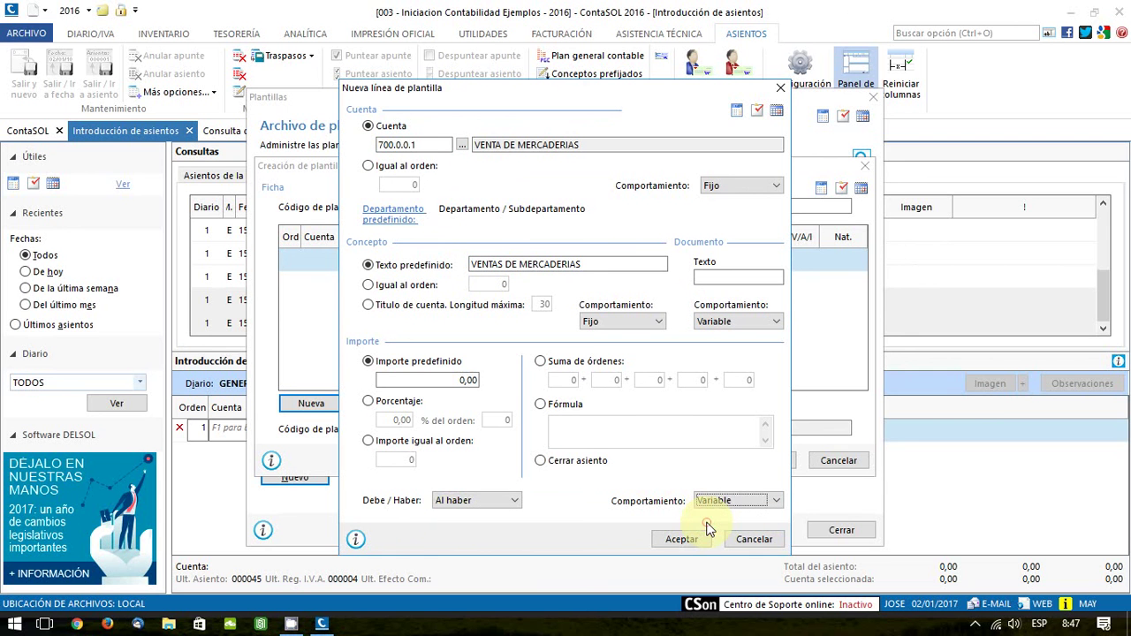
click(680, 539)
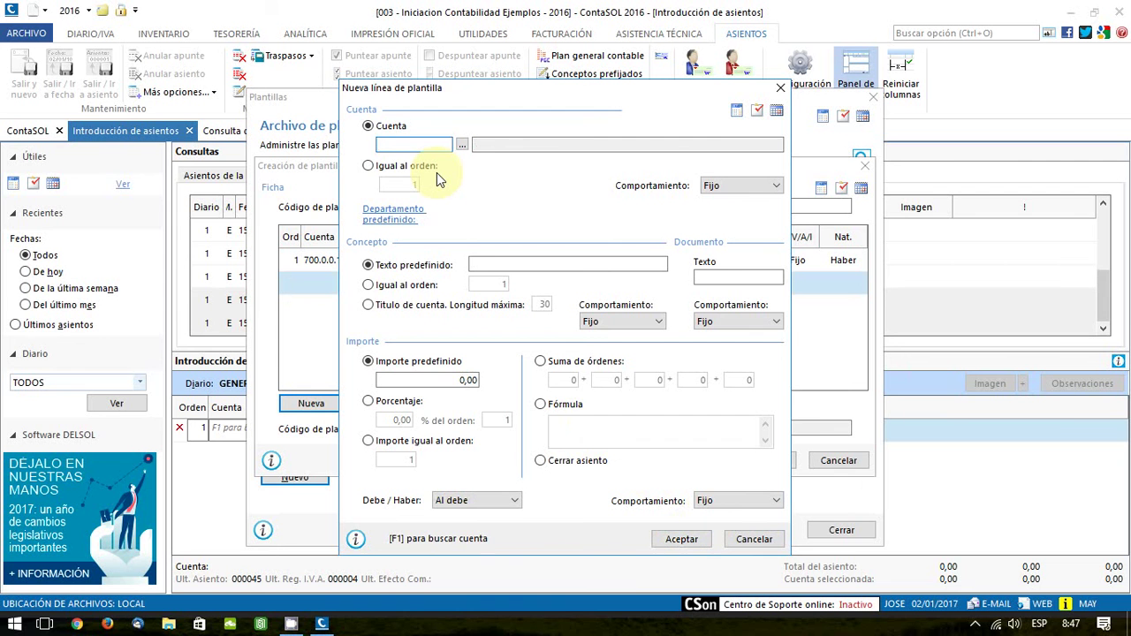
- From the account lookup for the second template line, create account 477.0.2.1 with the description HP IVA REPERCUTIDO
text(477)
key(F1)
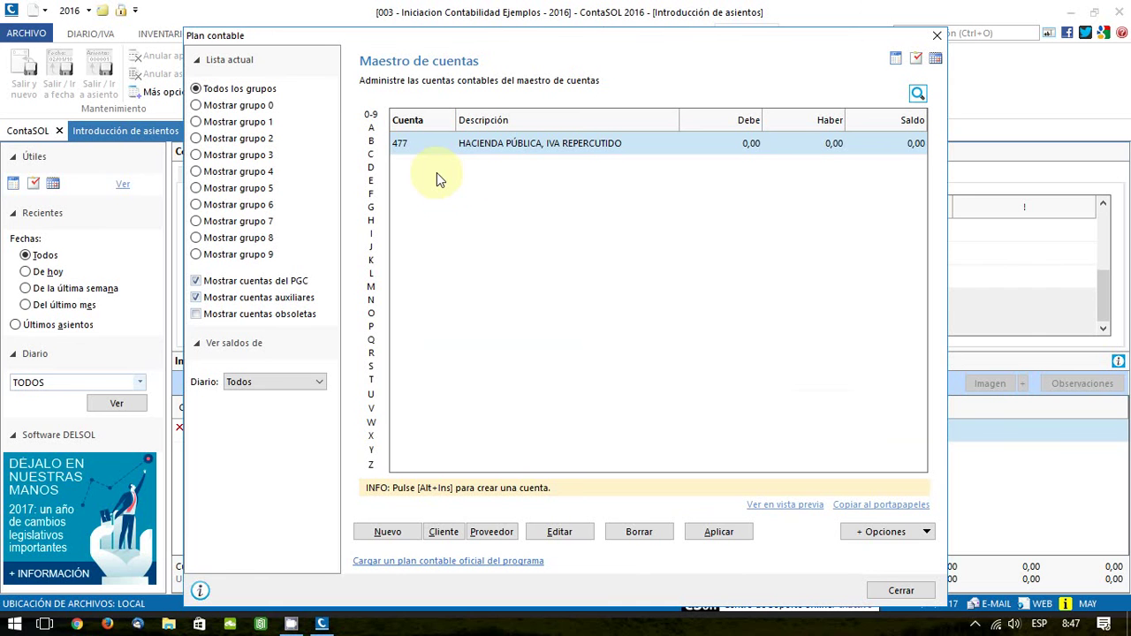
click(390, 533)
click(389, 533)
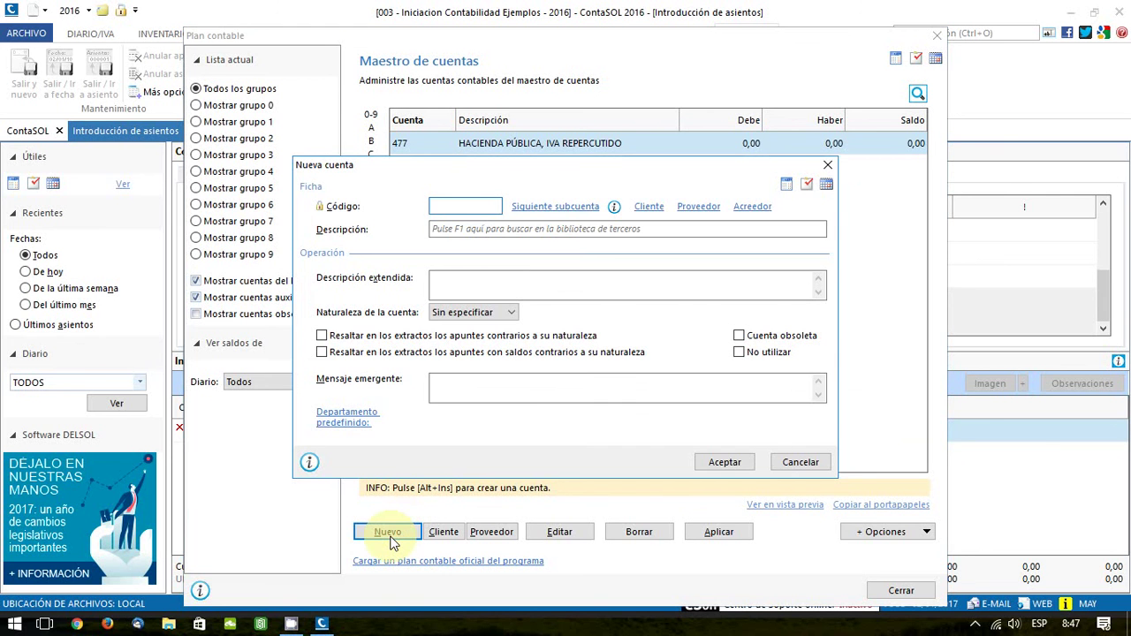
text(477)
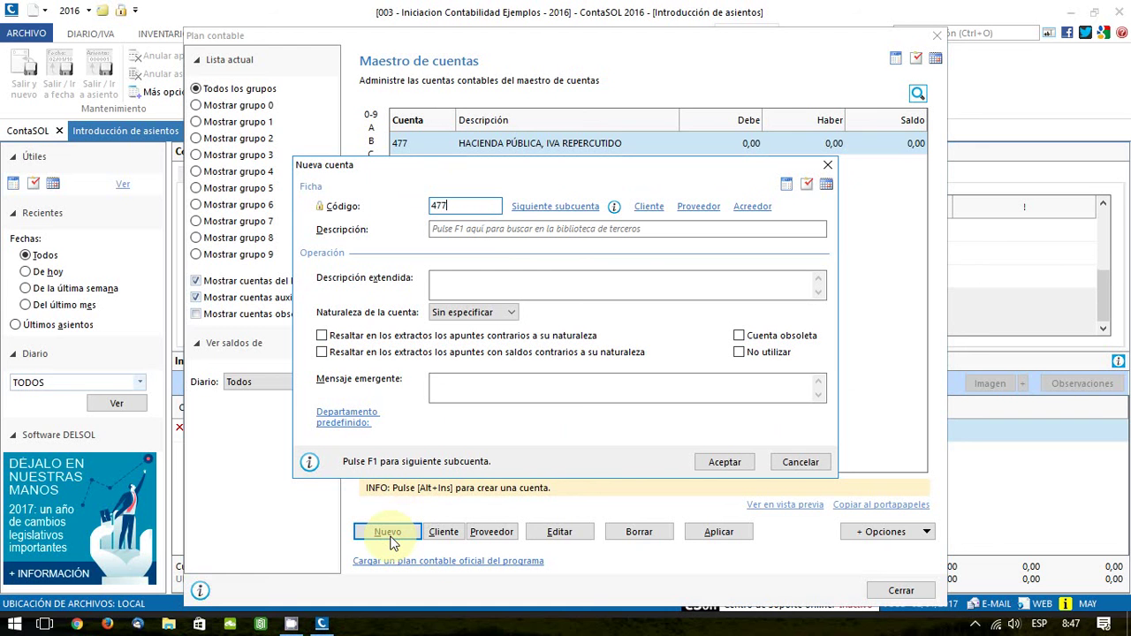
text(021)
key(Return)
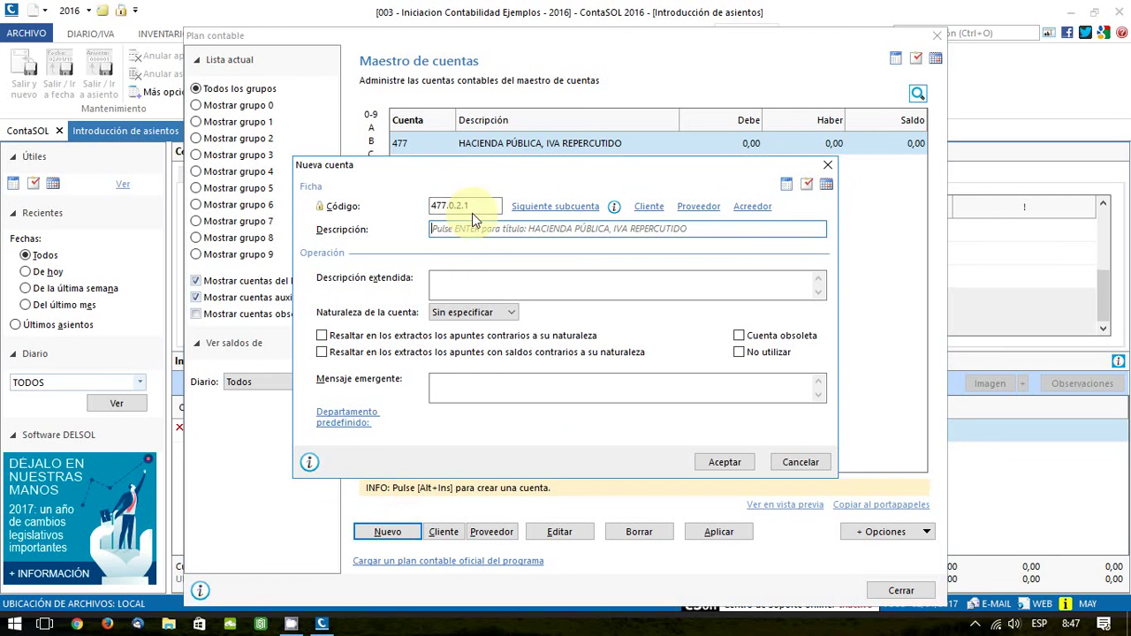
click(451, 232)
text(HA)
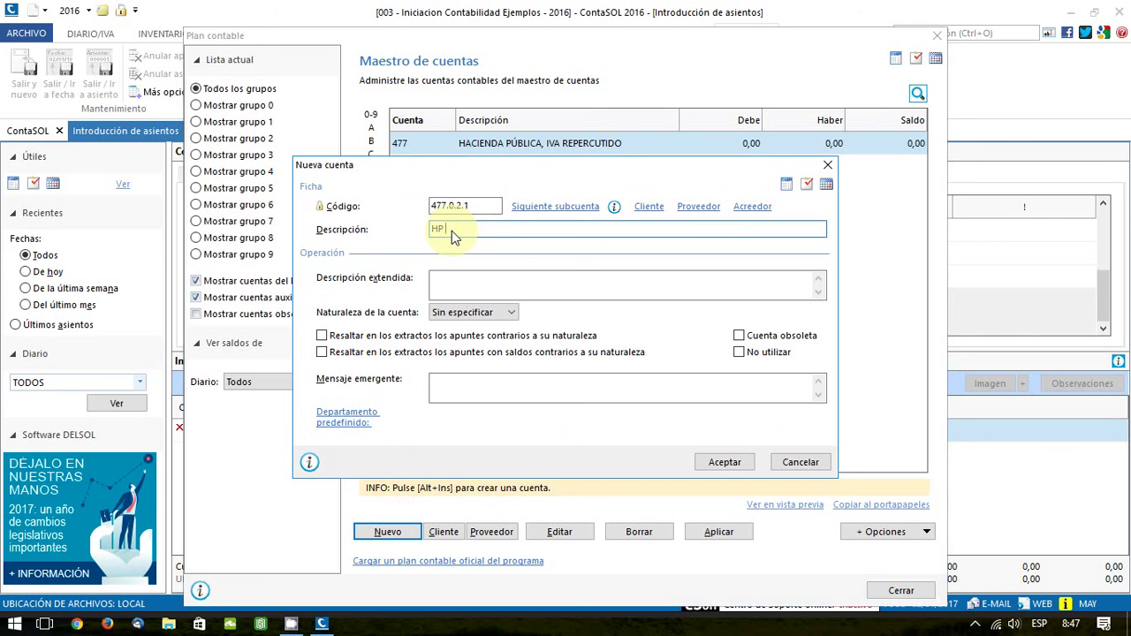
text( IVA REPERCUTIDO)
click(708, 462)
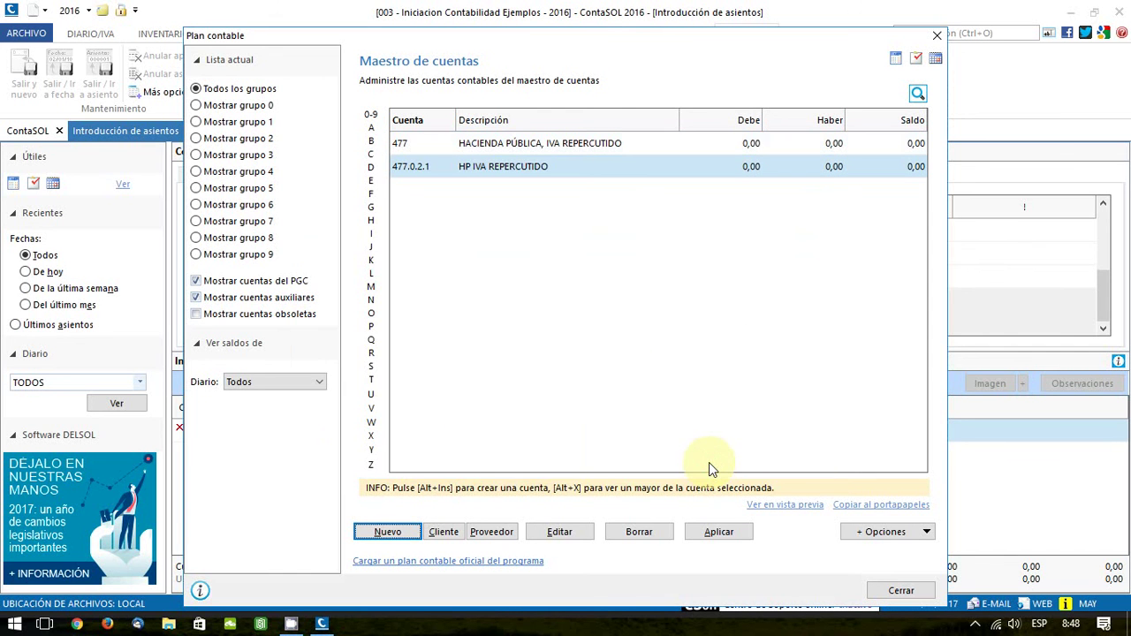
- Assign account 477.0.2.1 HP IVA REPERCUTIDO to the template line, removing the surplus zeros from the code
double_click(485, 171)
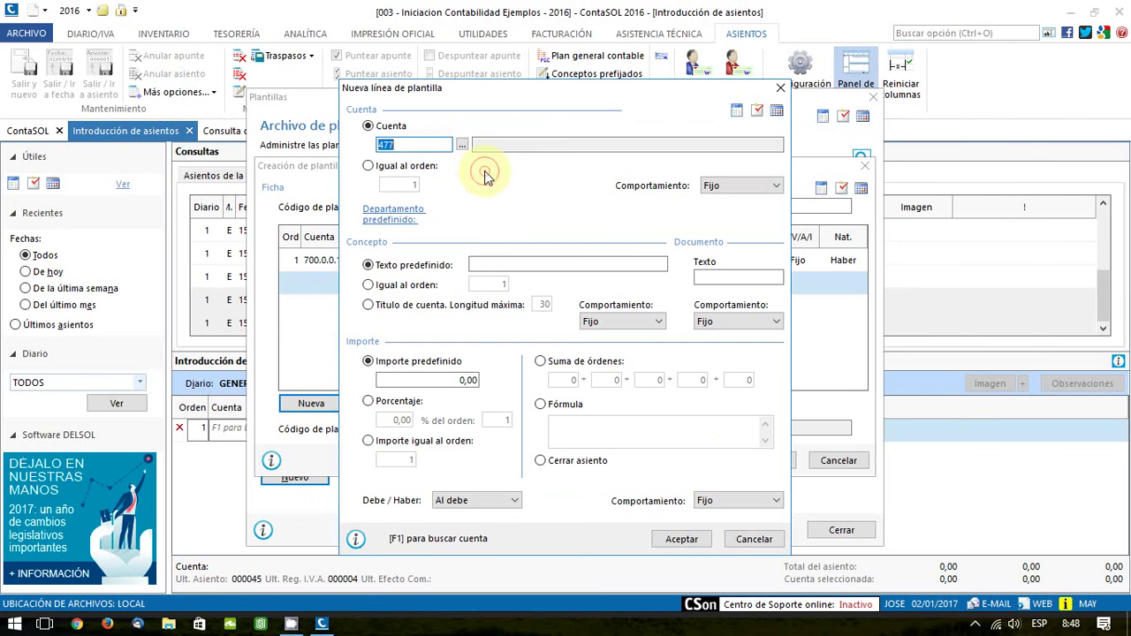
click(431, 144)
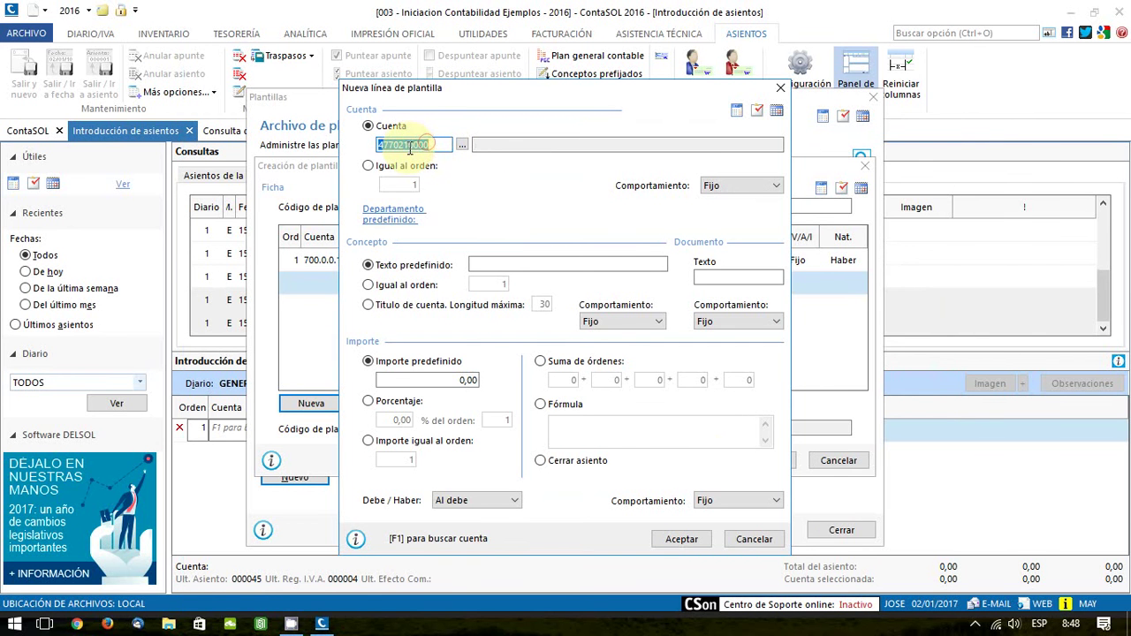
drag(430, 145, 407, 145)
key(Delete)
key(Tab)
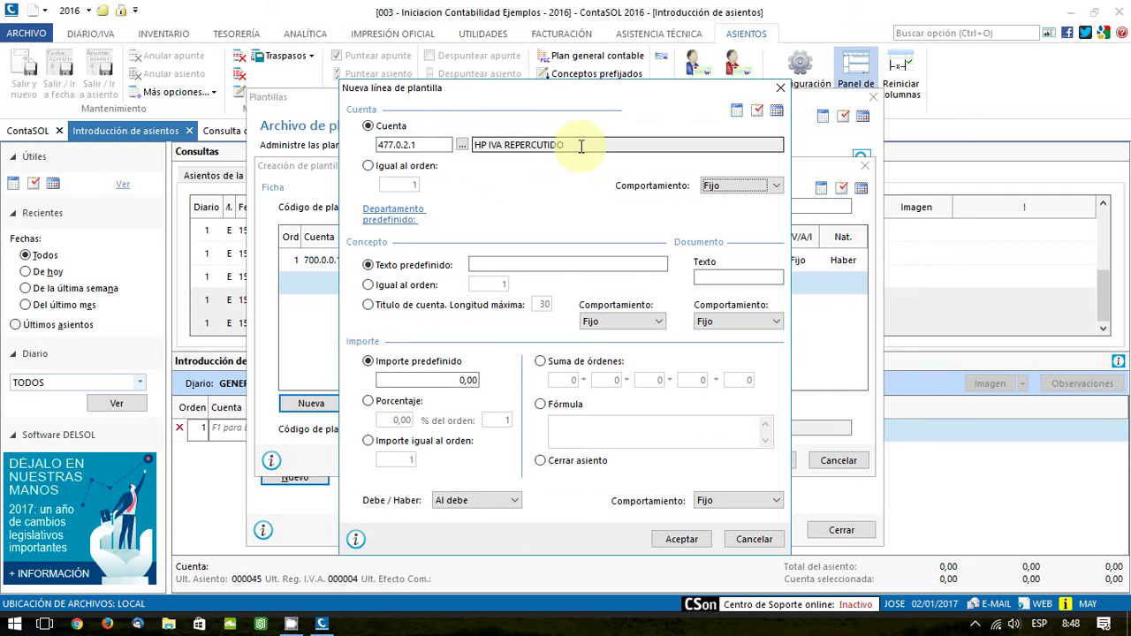
- Make the VAT line's concept equal to order 1 and set its document behaviour to Igual que anterior
click(432, 287)
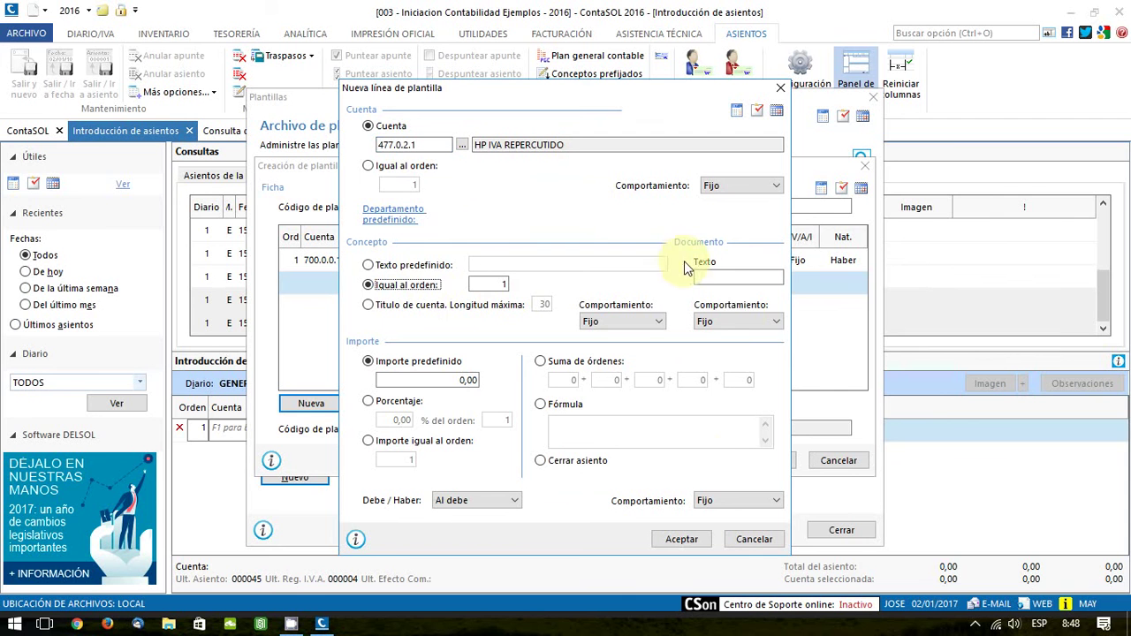
click(741, 321)
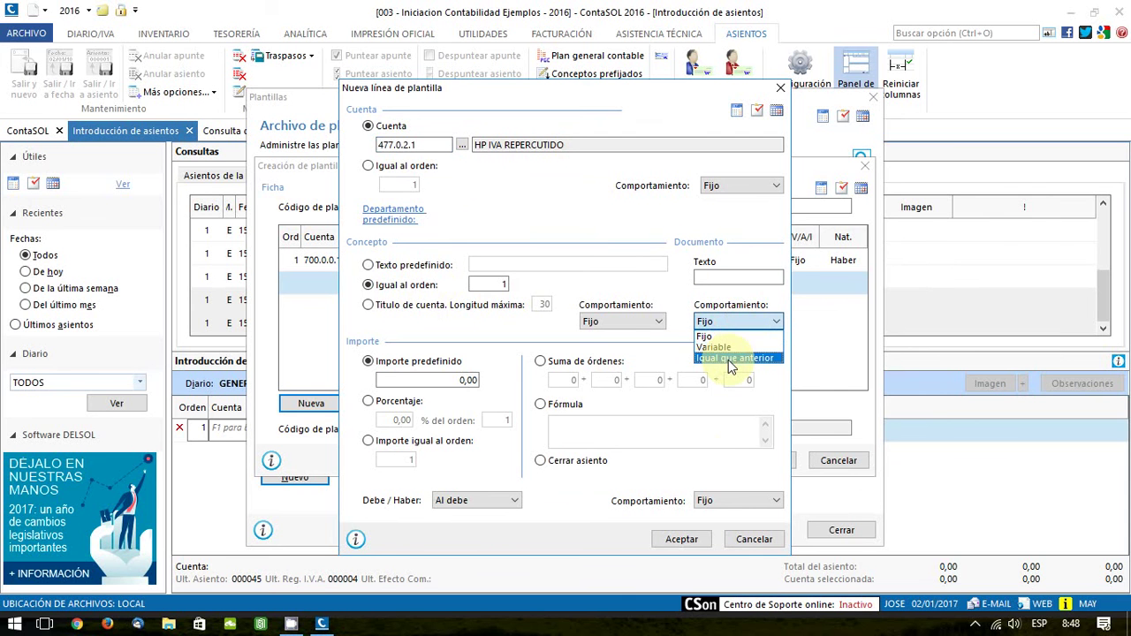
click(729, 358)
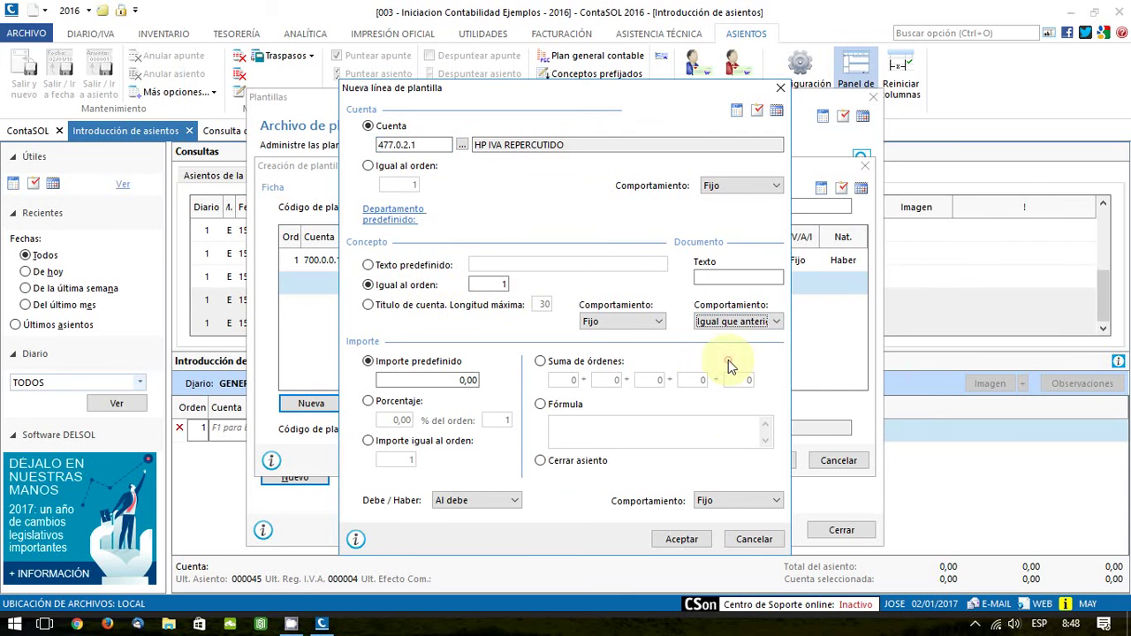
- Set the VAT line's amount to 21% of order 1, Al haber, and accept the line
click(399, 406)
click(400, 421)
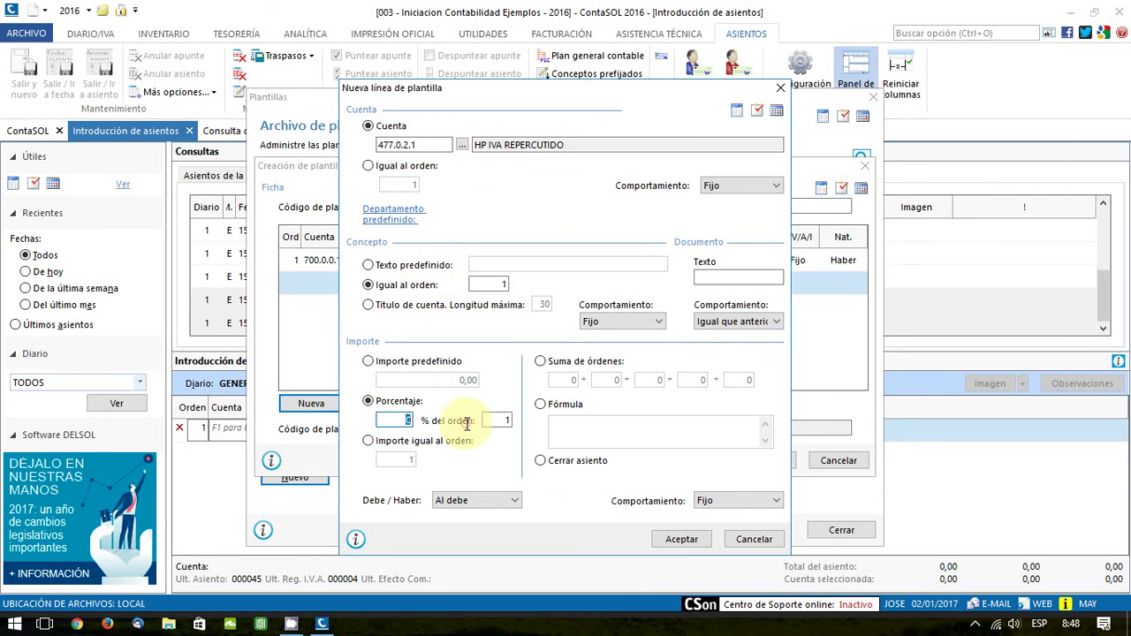
text(21)
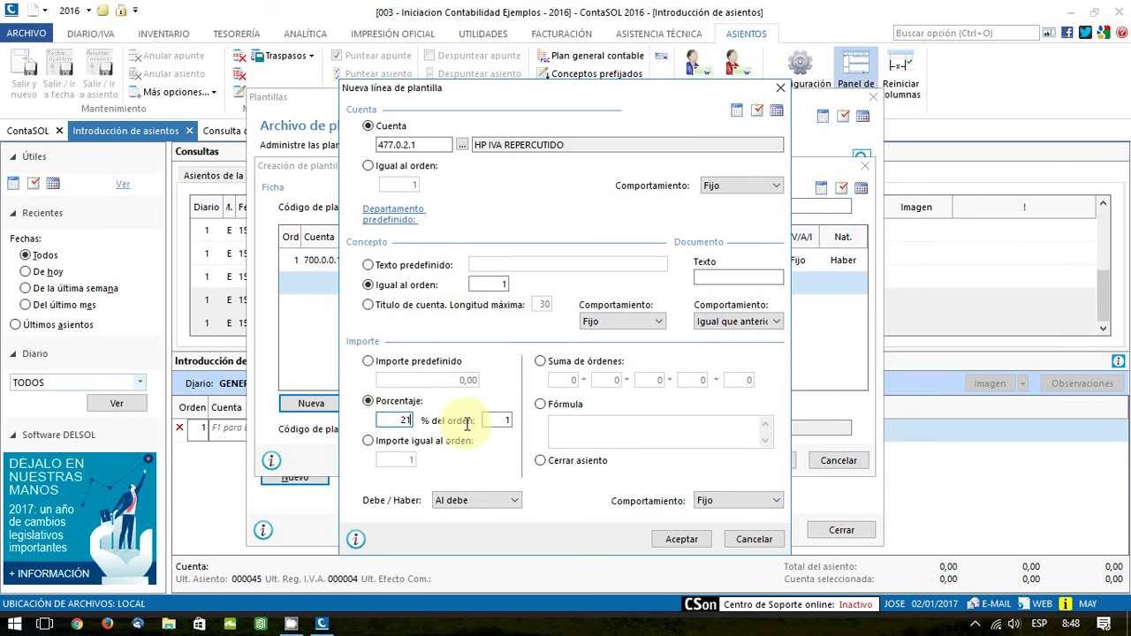
click(487, 500)
click(463, 526)
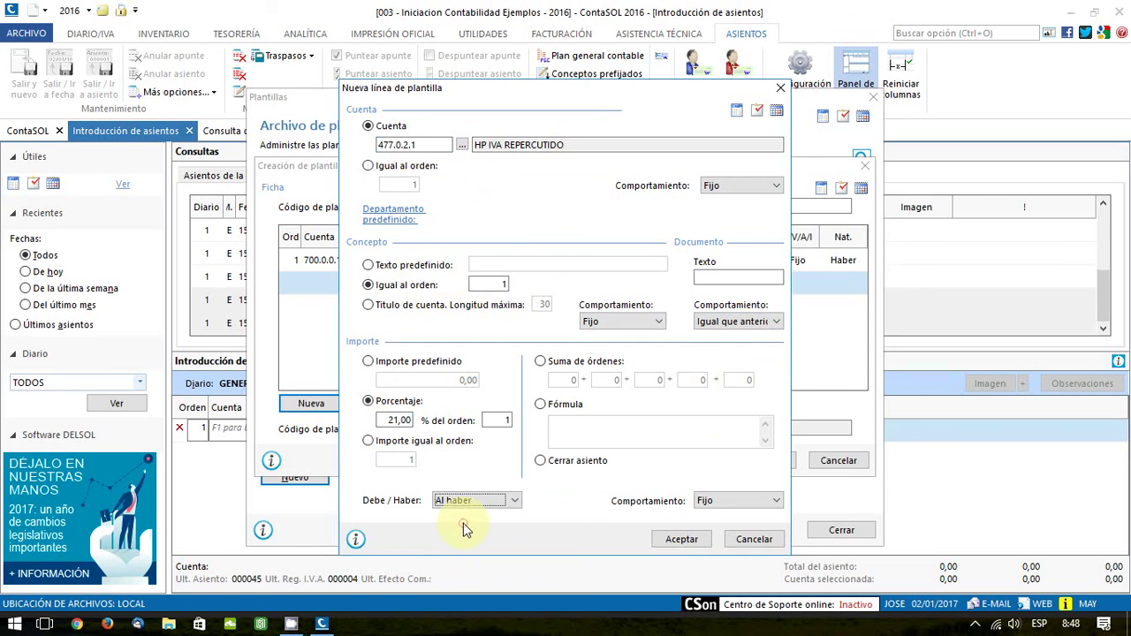
click(682, 539)
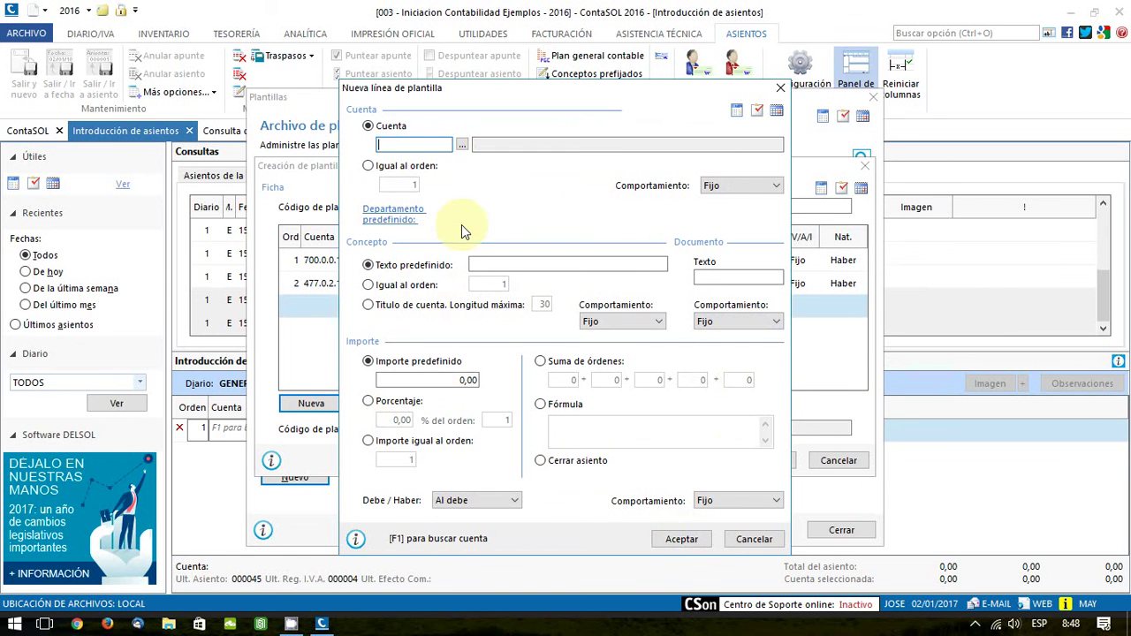
- Enter account 430 for the third template line and set the account's behaviour to Variable
text(430)
click(775, 189)
click(780, 189)
click(781, 189)
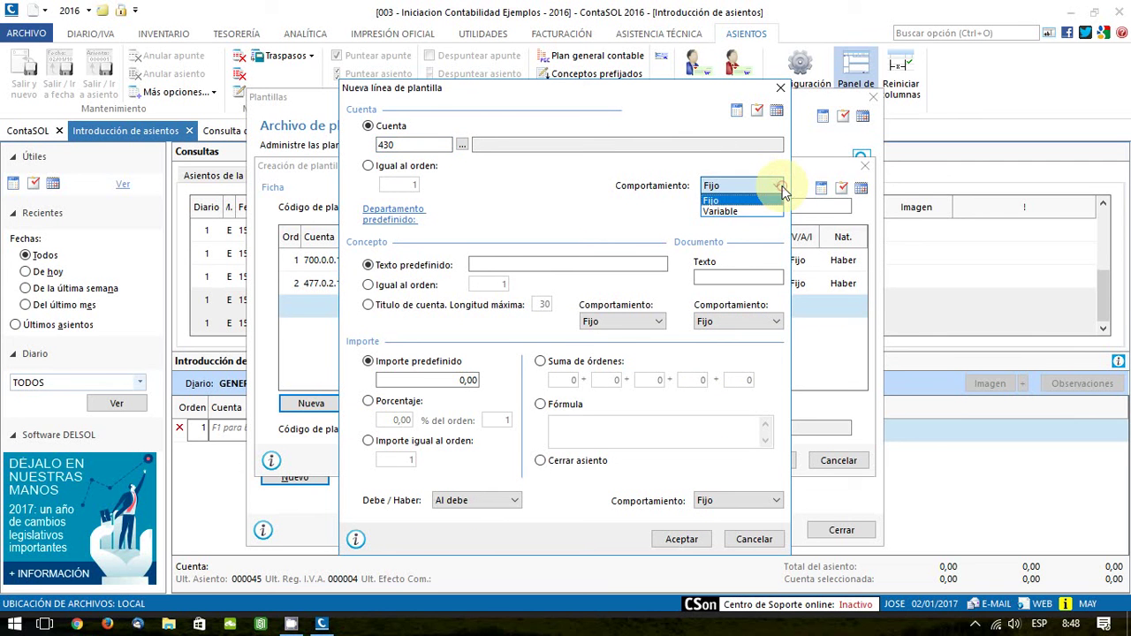
click(749, 211)
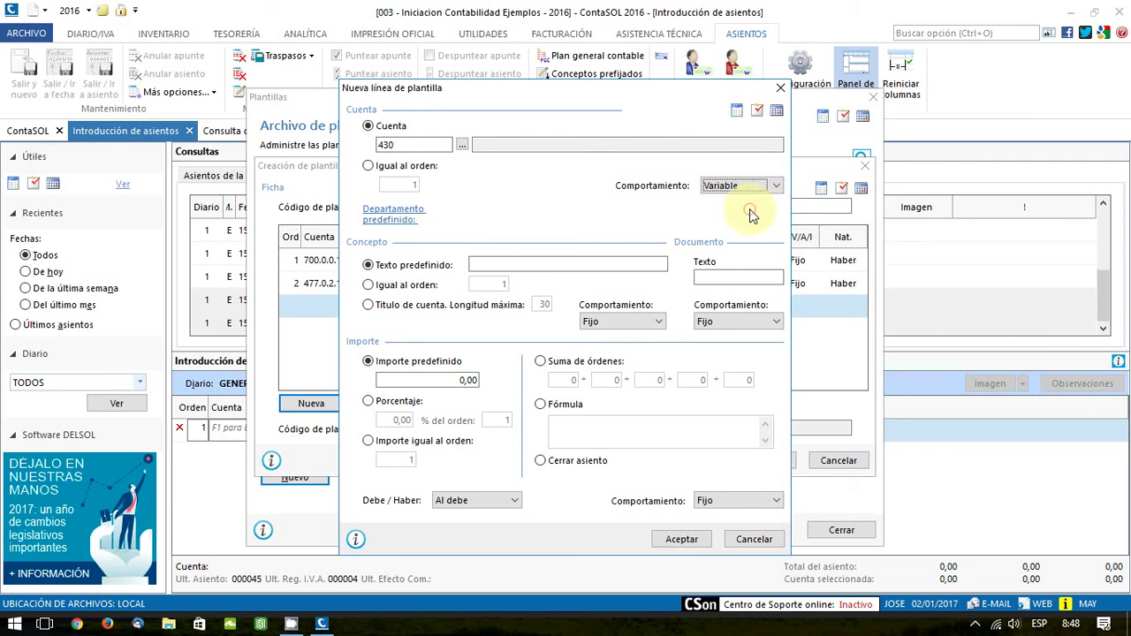
- Make the customer line's concept equal to order 1 and set its document behaviour to Igual que anterior
click(429, 287)
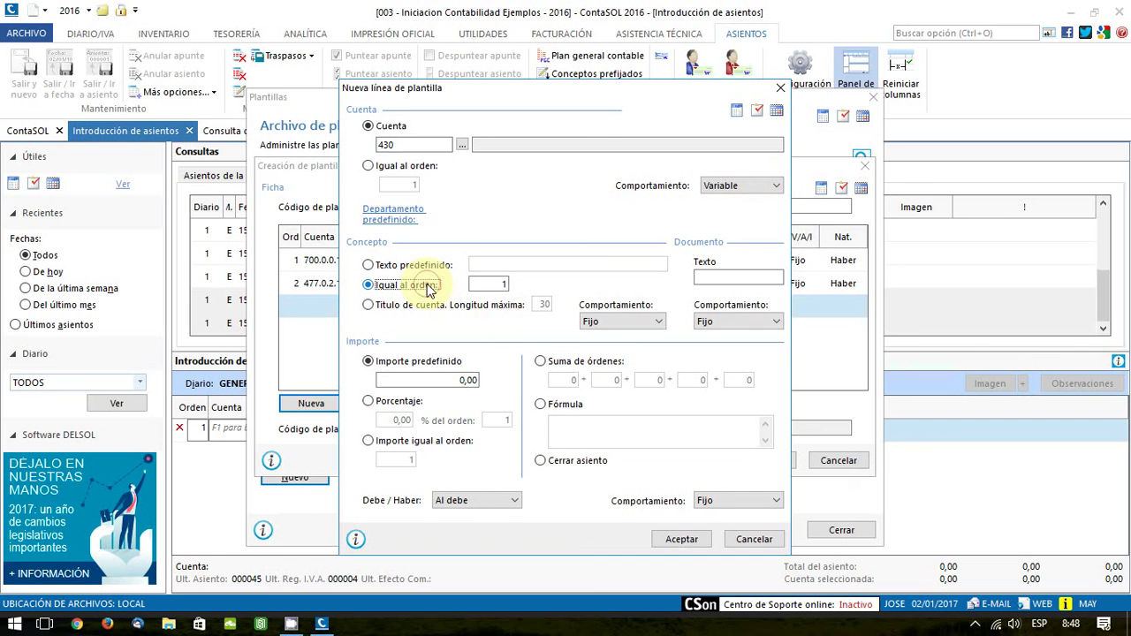
click(729, 321)
click(729, 359)
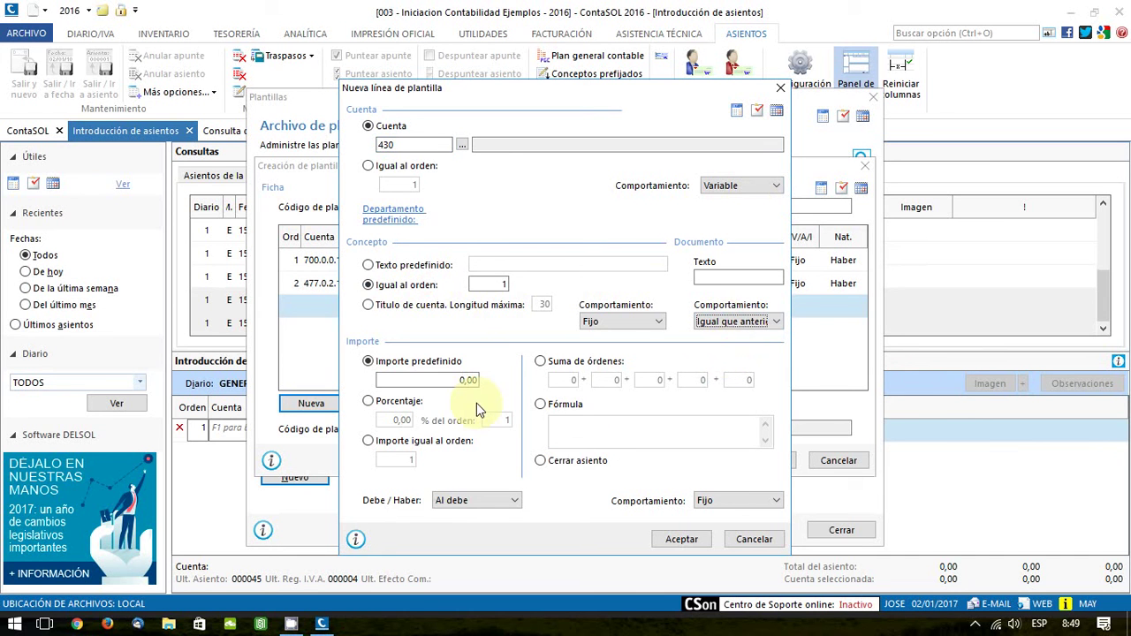
- Set the customer line's amount to Cerrar asiento, accept the line, and save the VENTAS template without adding further lines
click(593, 460)
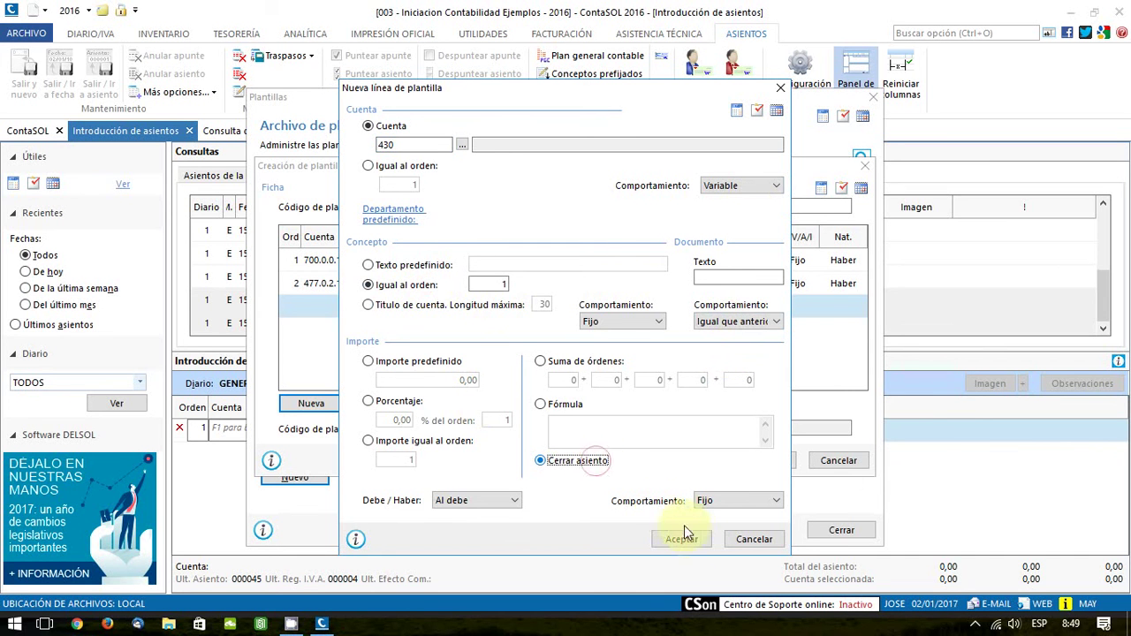
click(700, 541)
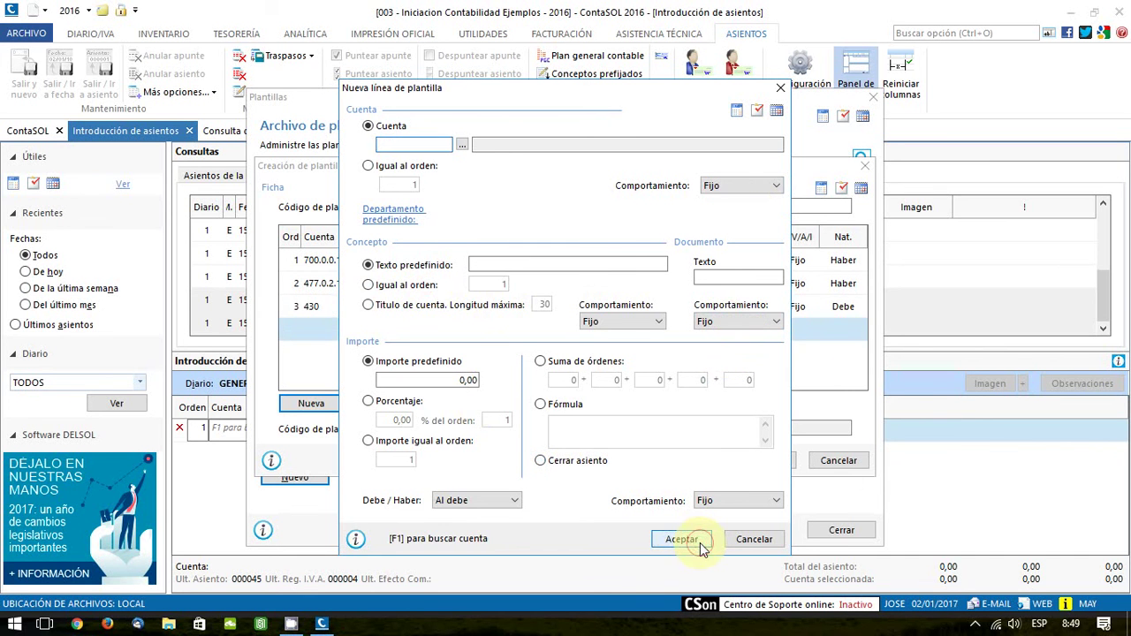
click(756, 539)
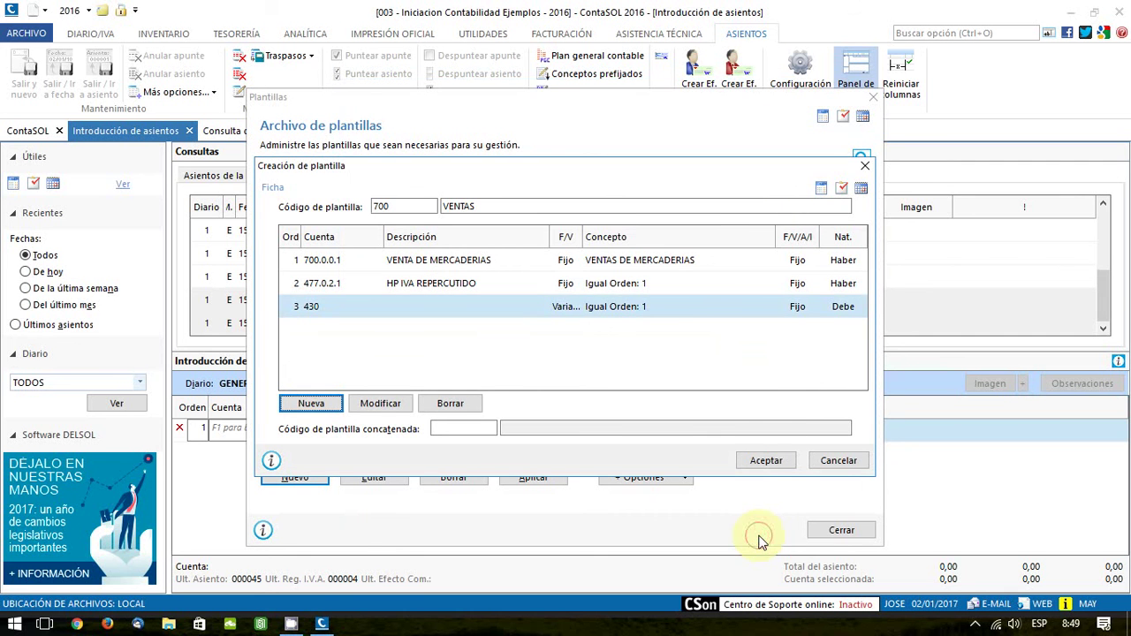
click(750, 462)
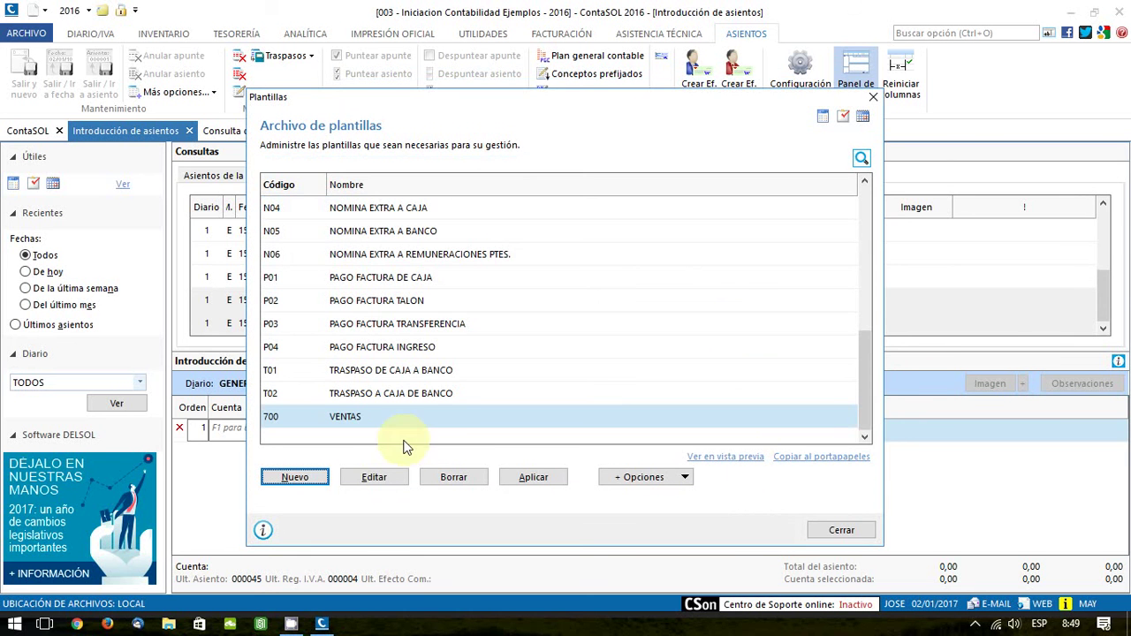
- Apply template 700 VENTAS to the new entry with document JHDH686 and an amount of 120
double_click(372, 416)
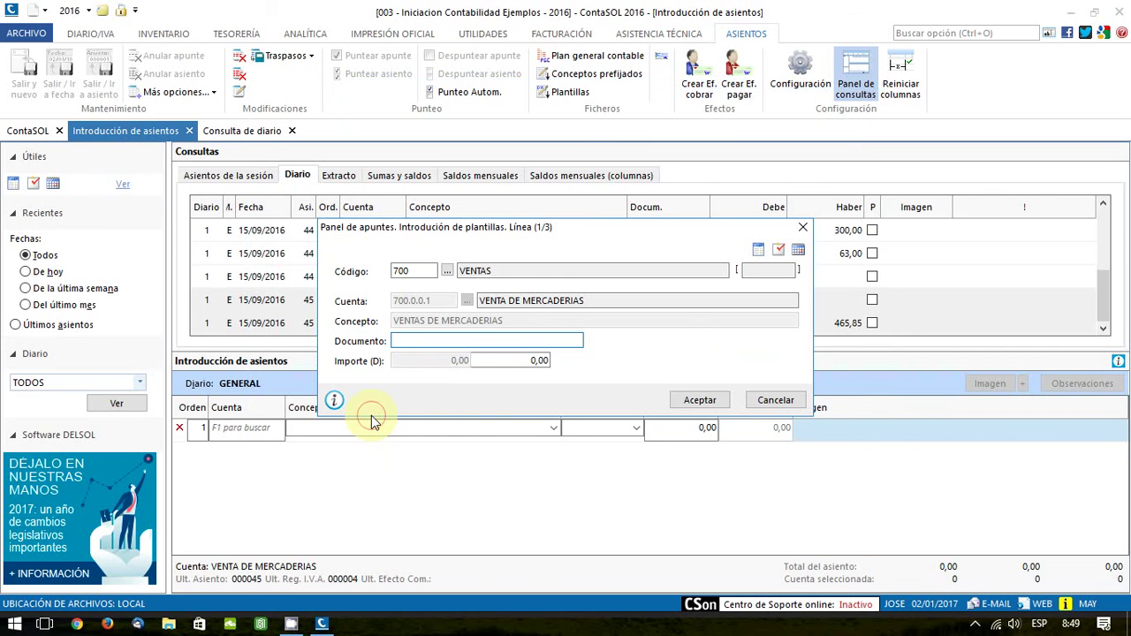
text(JHDH686)
click(511, 363)
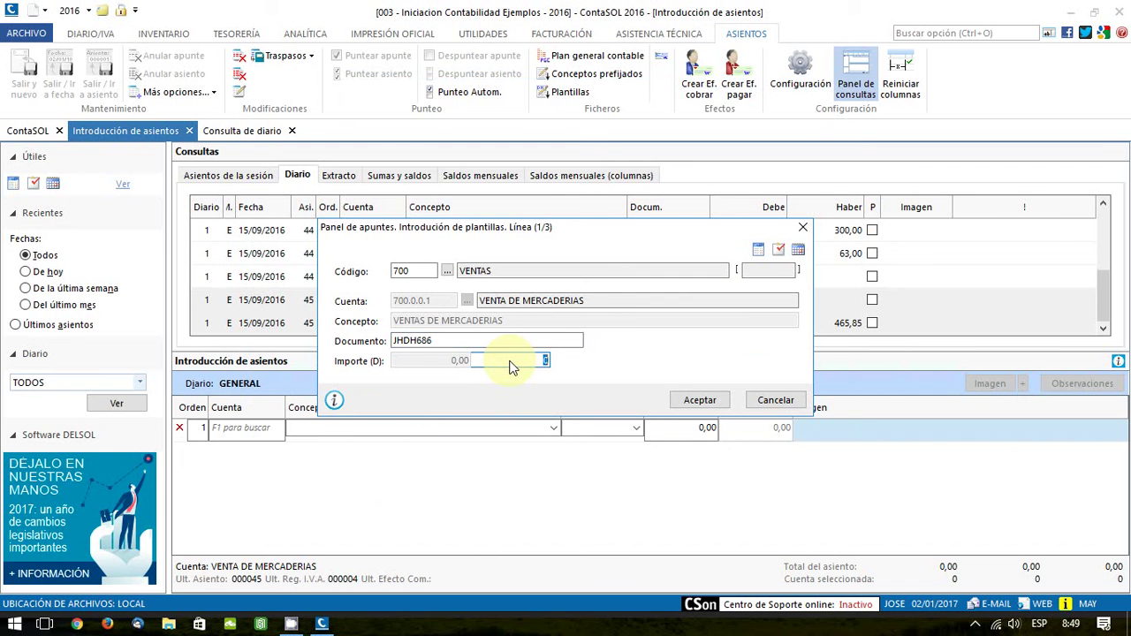
text(120)
click(677, 400)
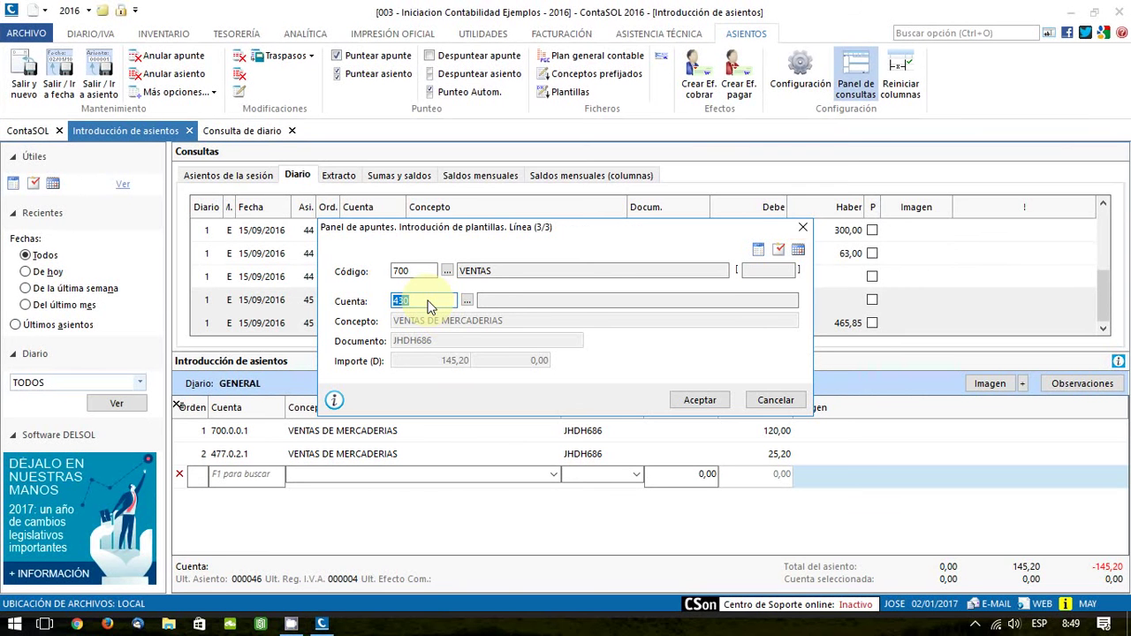
- Choose account 430.0.0.1 CLIENTE 1 for the template's customer line and accept it
double_click(430, 305)
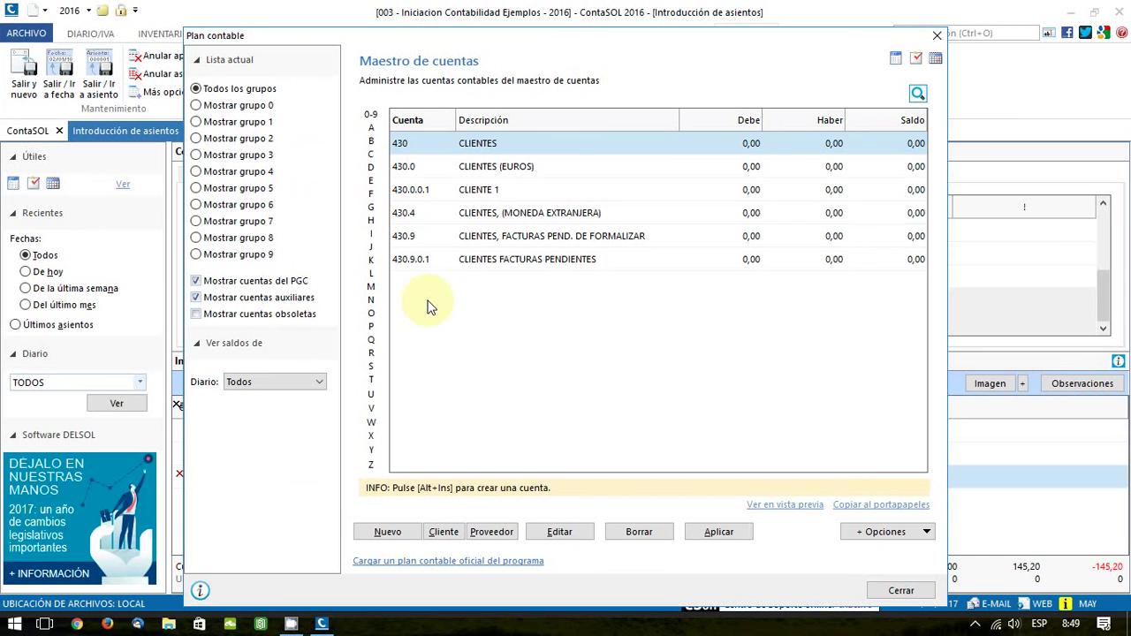
double_click(496, 190)
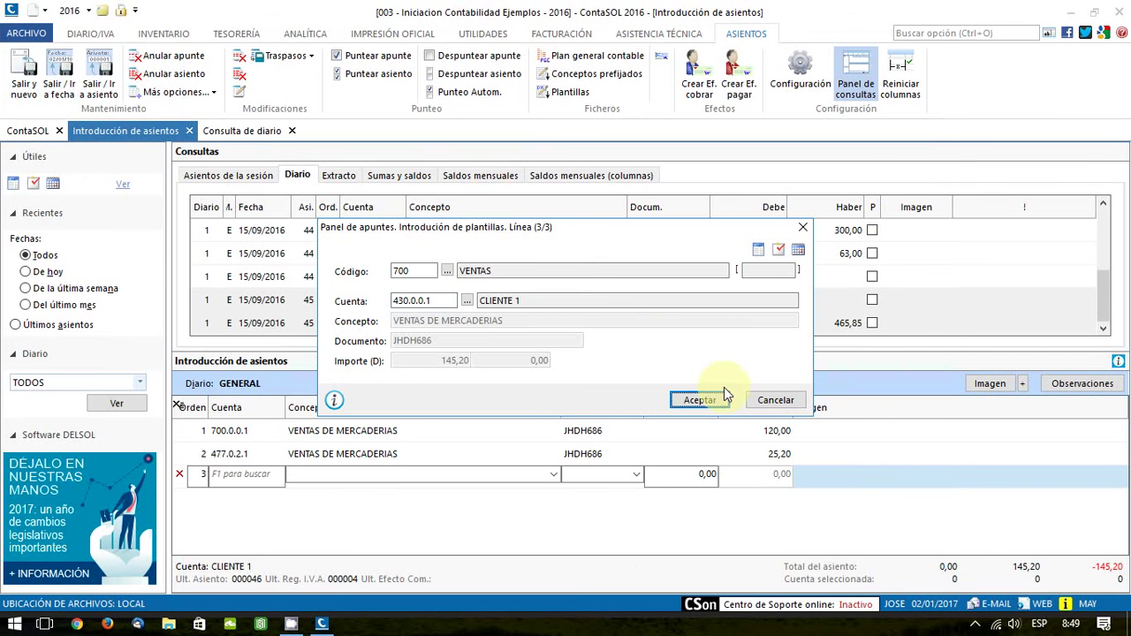
click(700, 402)
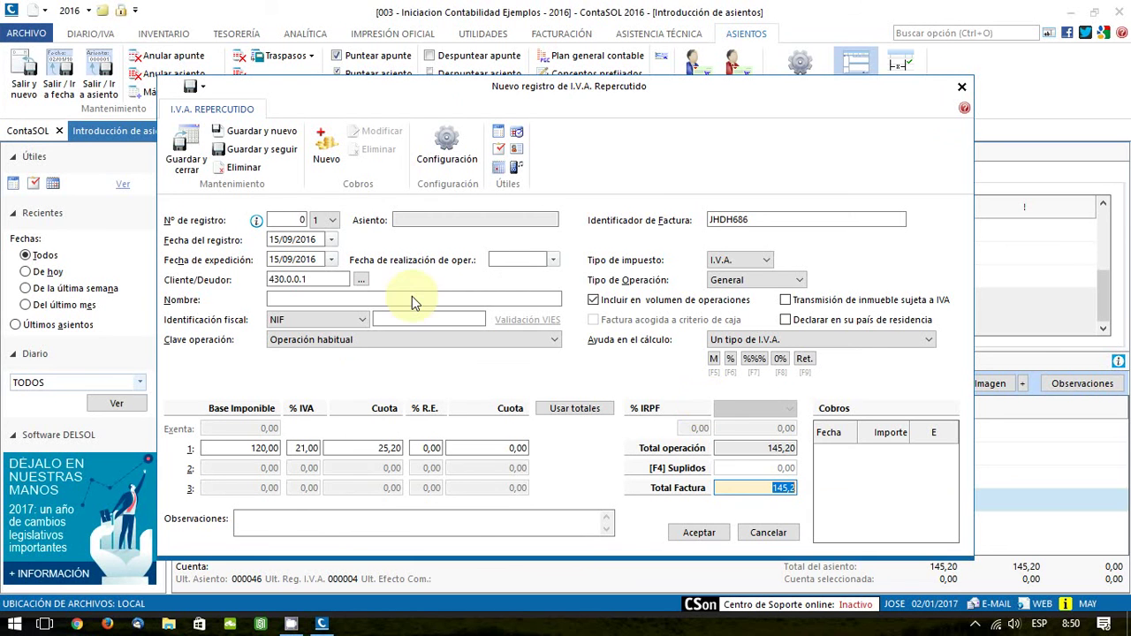
- Enter the customer's name and tax ID in the output VAT record and accept the record
click(328, 300)
text(DFDFD)
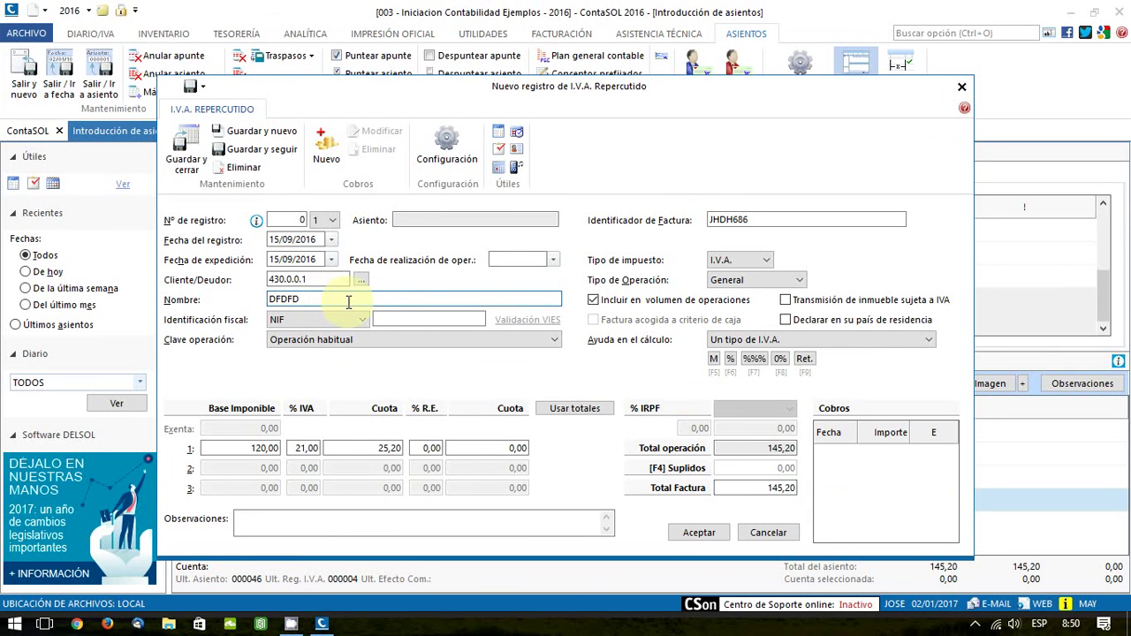
click(391, 319)
text(DFDF3)
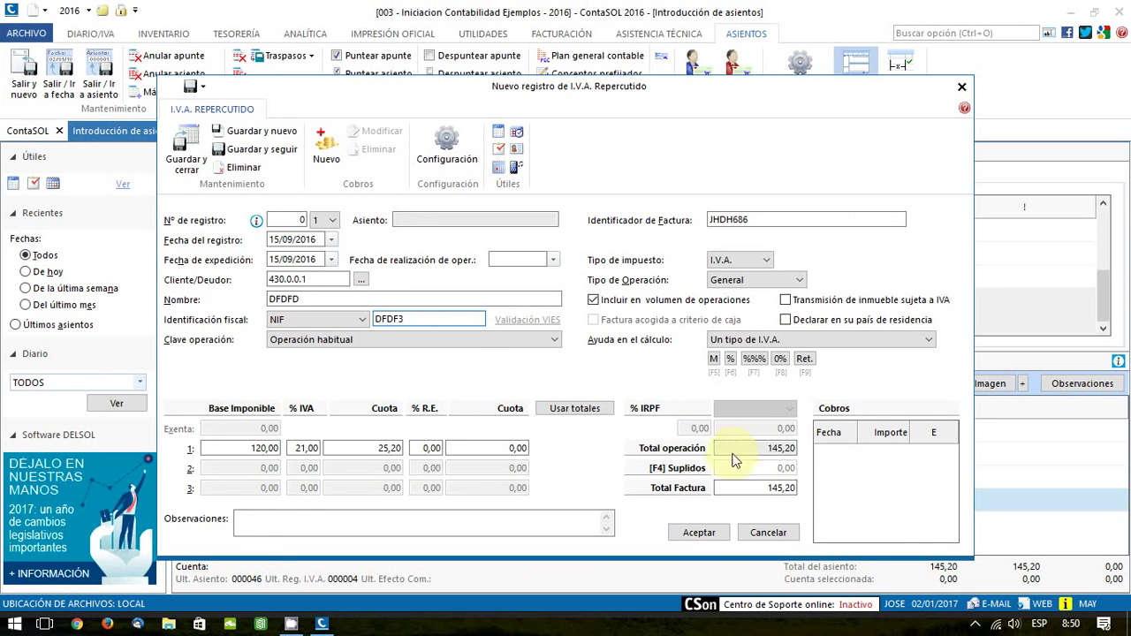
click(693, 533)
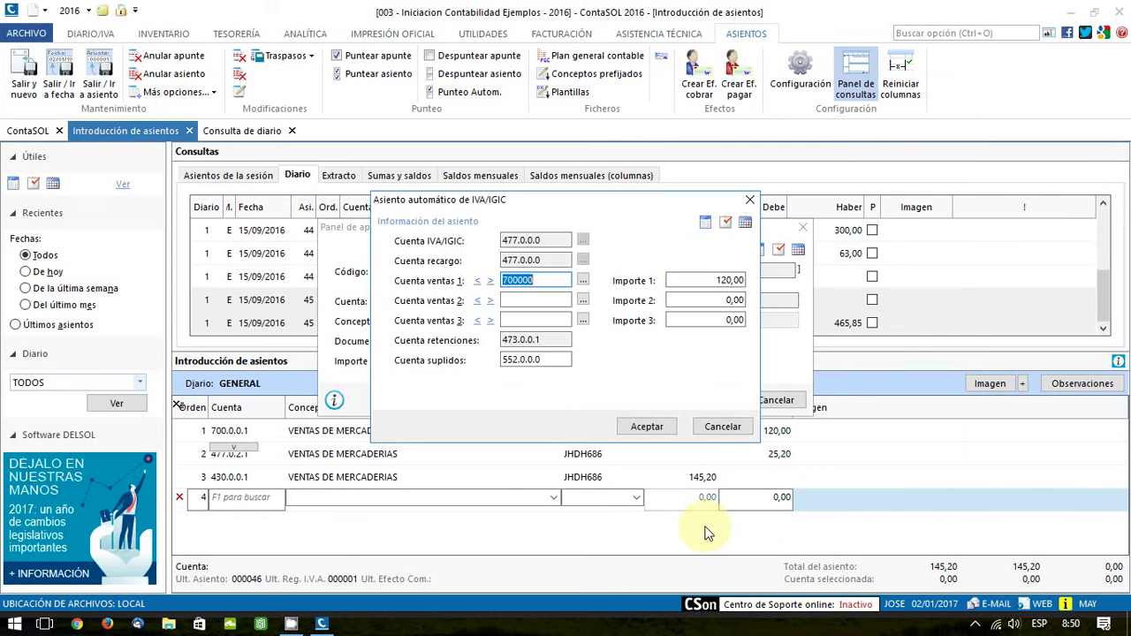
- Cancel the automatic VAT entry and finish the sales entry
click(722, 427)
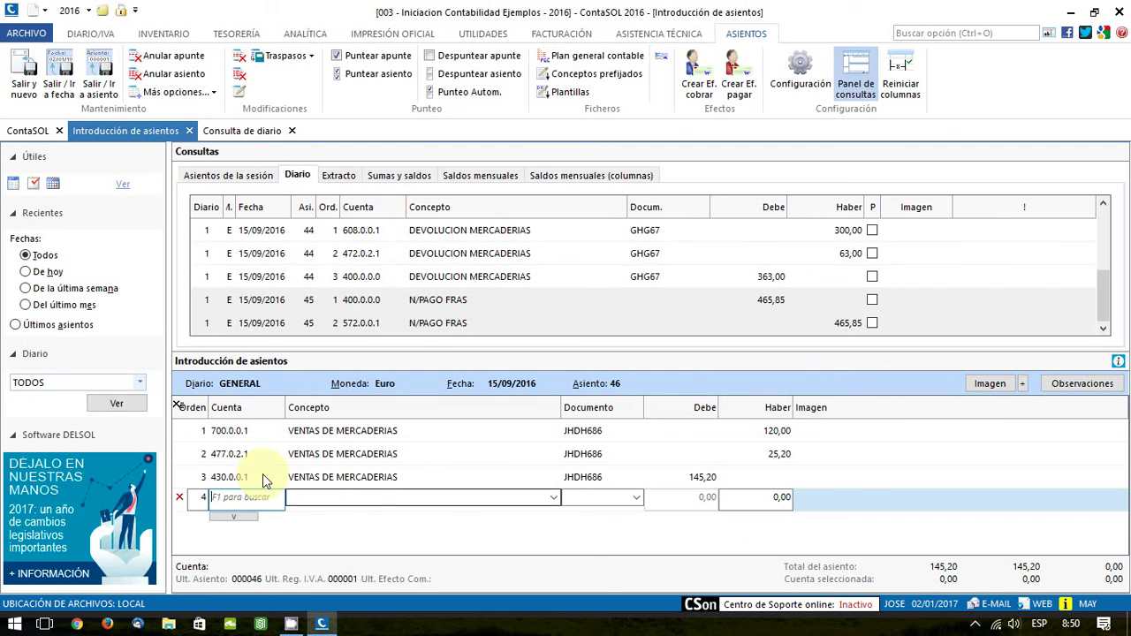
key(Return)
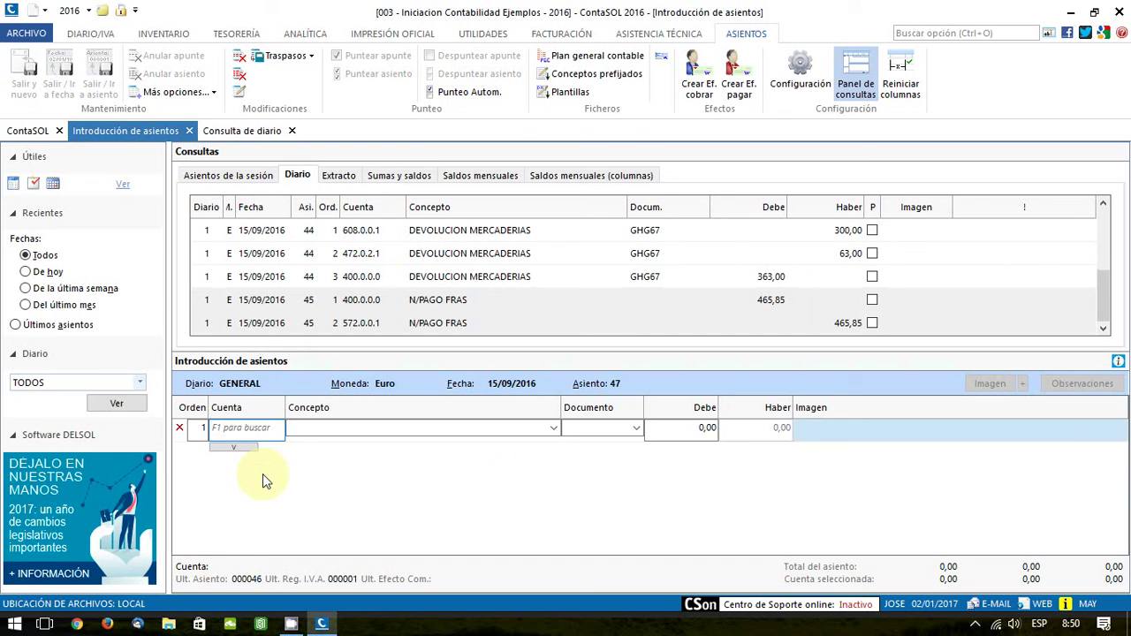
- Apply template 600 COMPRAS to the new entry with document KLJK and an amount of 80
key(F6)
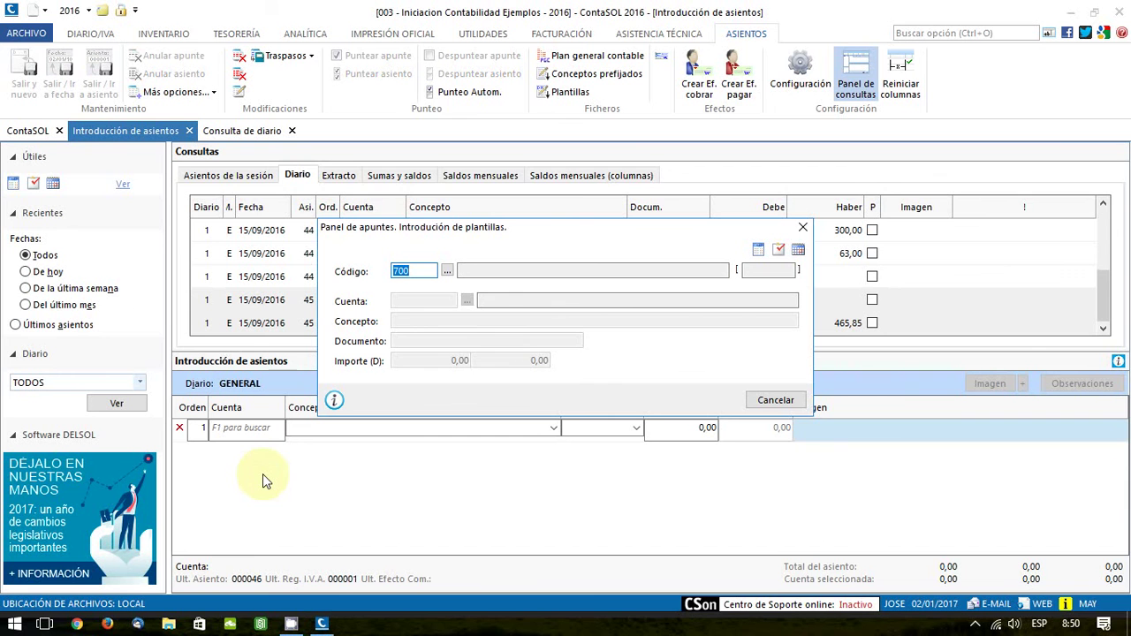
text(600)
key(Return)
text(KLJK)
key(Return)
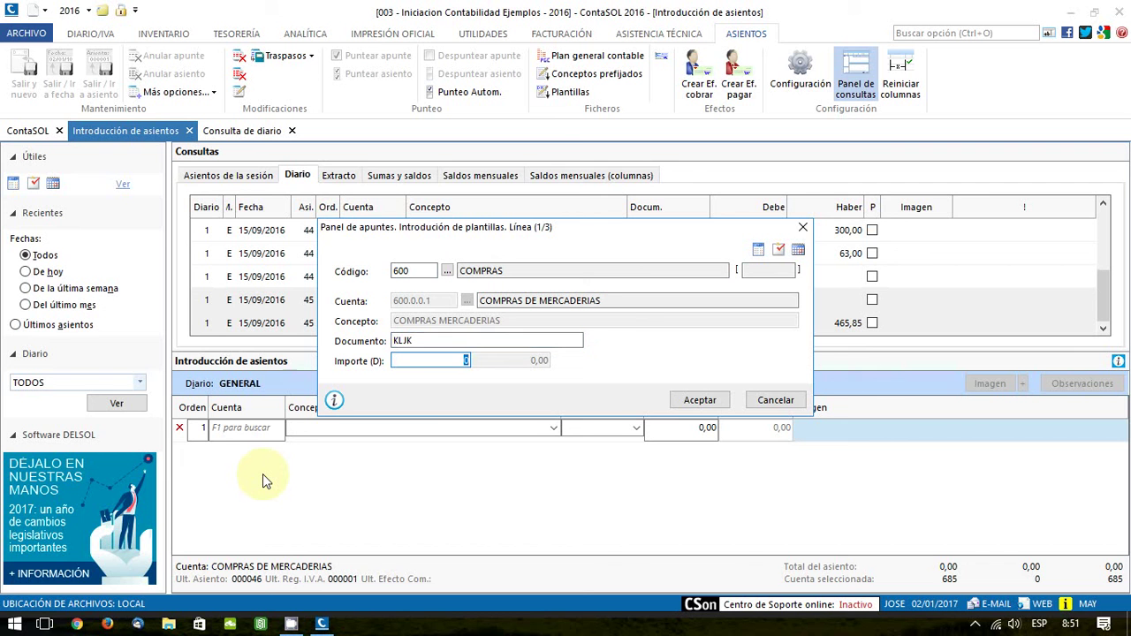
text(80)
key(Return)
key(Return)
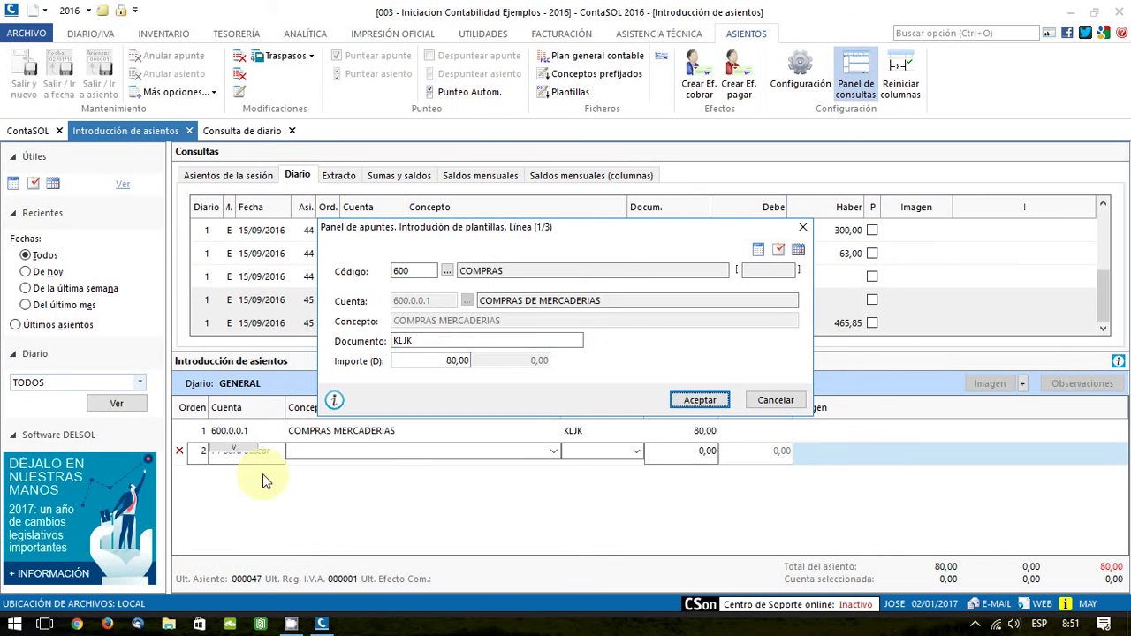
key(Return)
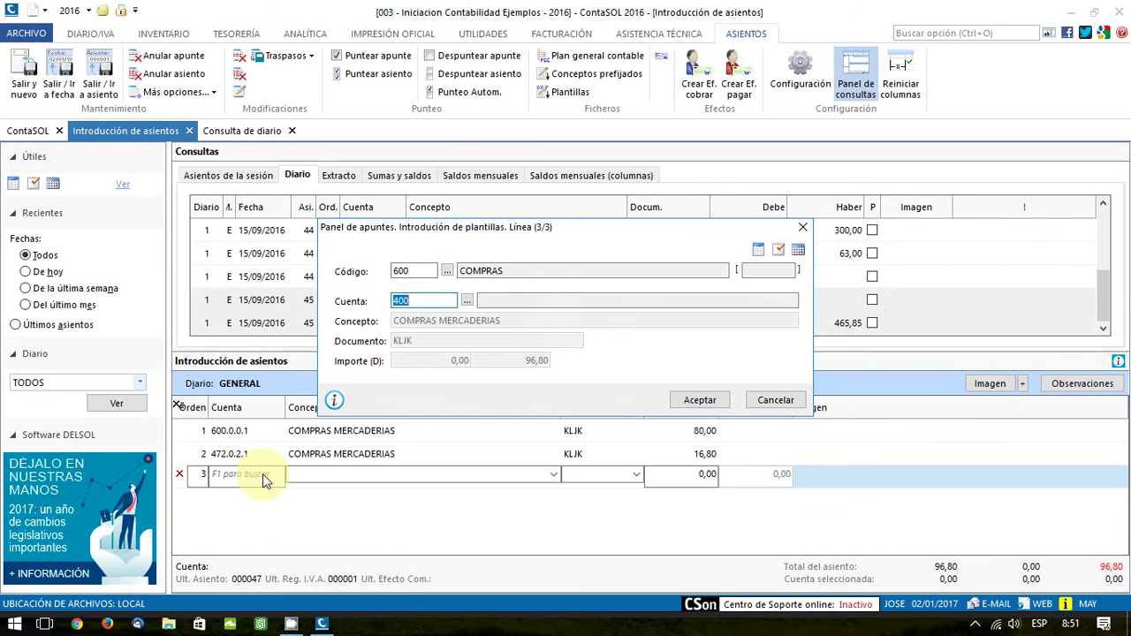
- Choose account 400.0.0.0 PROVEEDOR 1 for the template's supplier line and accept it
text(400)
text(.0)
key(Return)
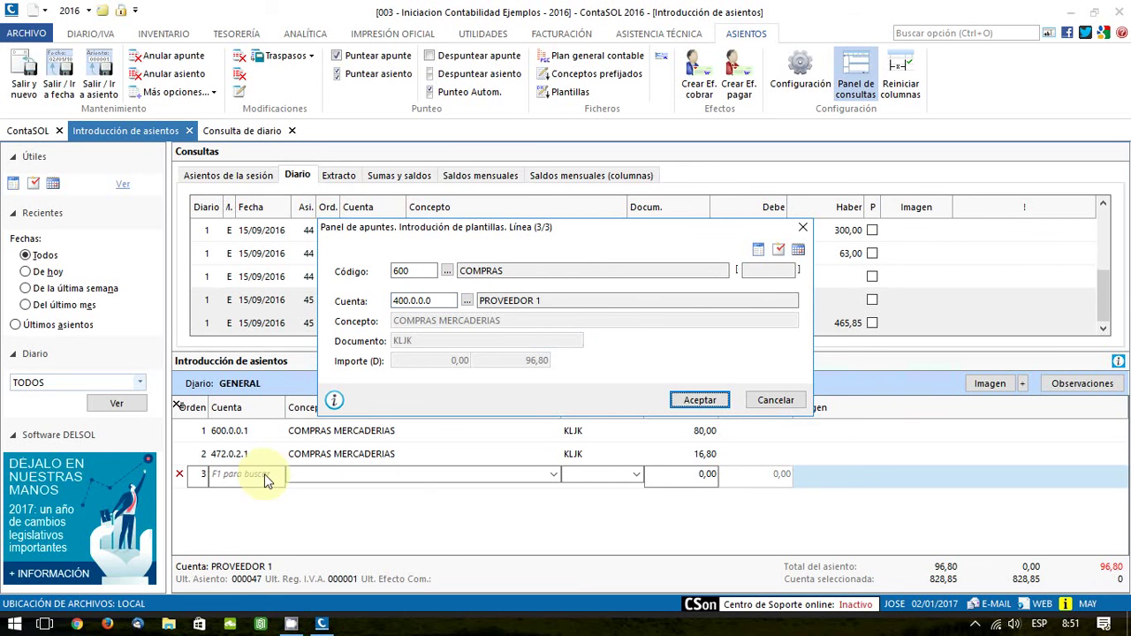
click(690, 399)
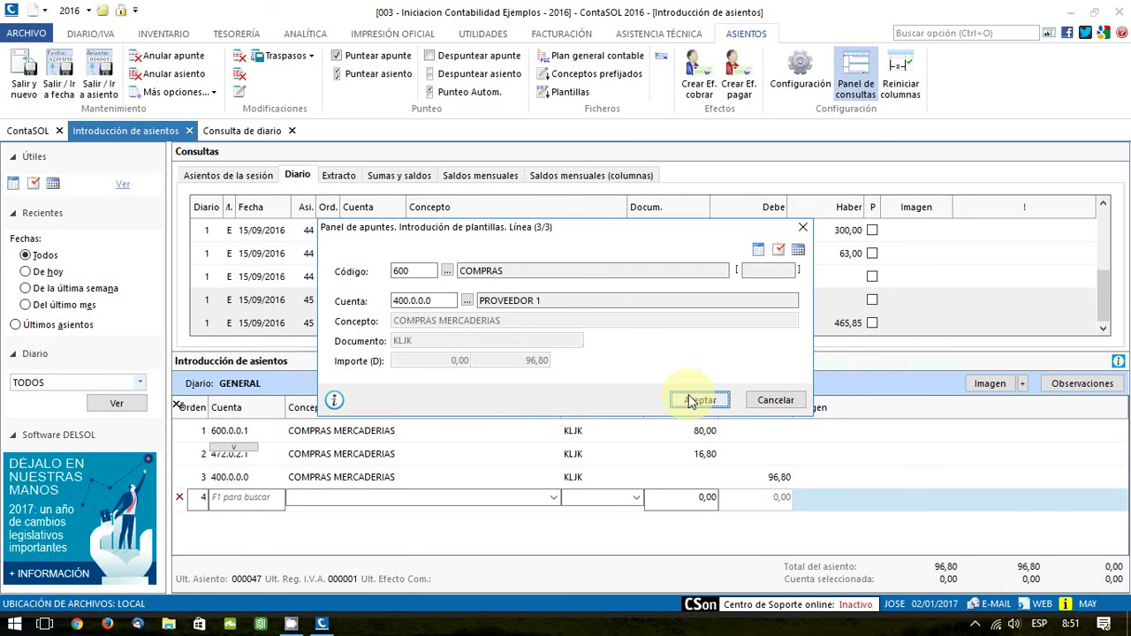
click(692, 400)
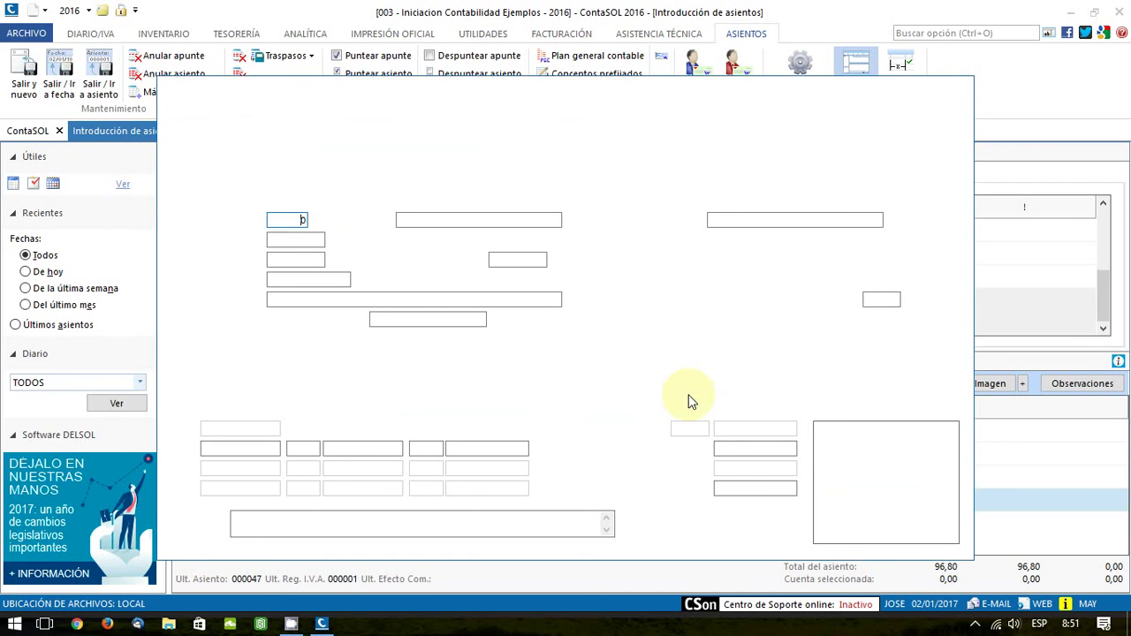
- Accept the input VAT record for the purchase, cancel the automatic VAT entry and finish the entry
click(696, 535)
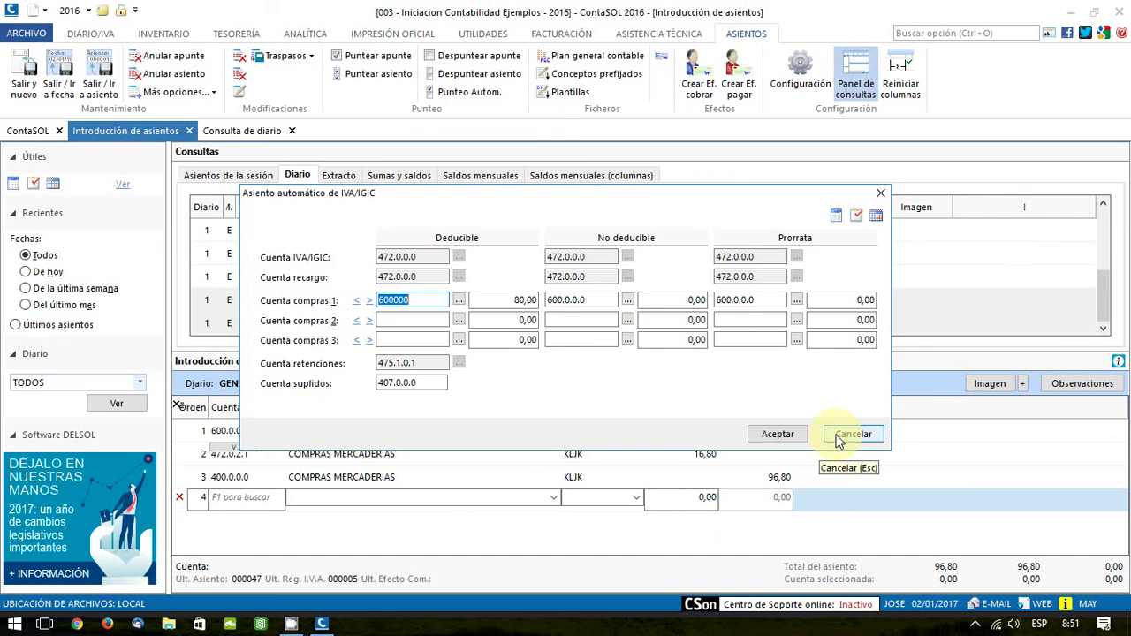
click(851, 435)
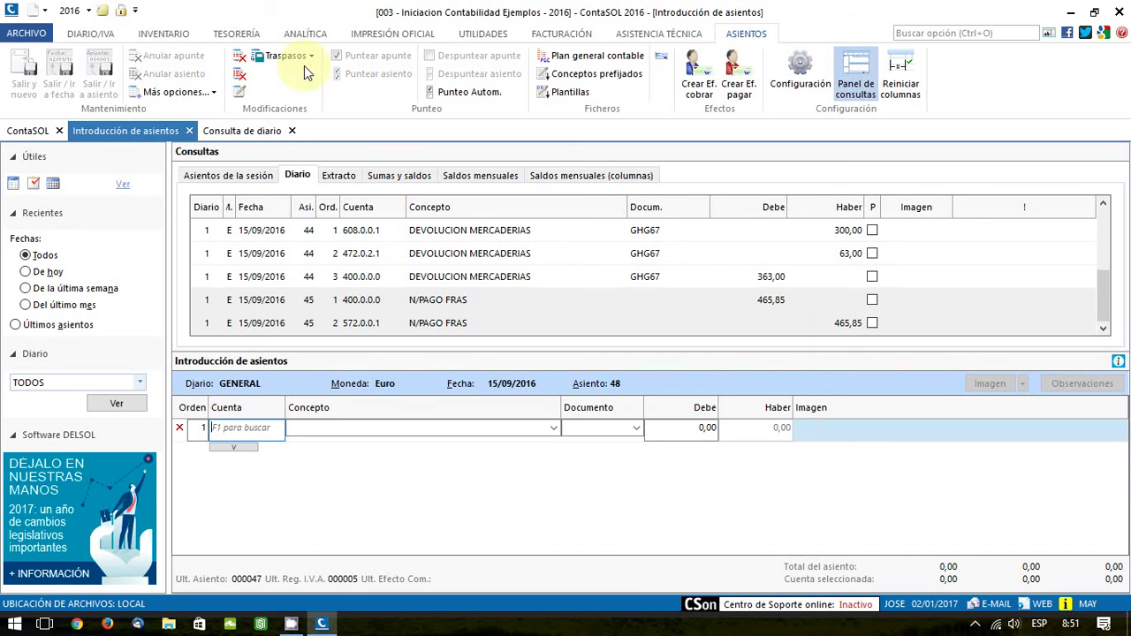
- In the VAT configuration, set automatic entry generation to Nunca for both output VAT (Repercutido) and input VAT (Soportado)
click(108, 33)
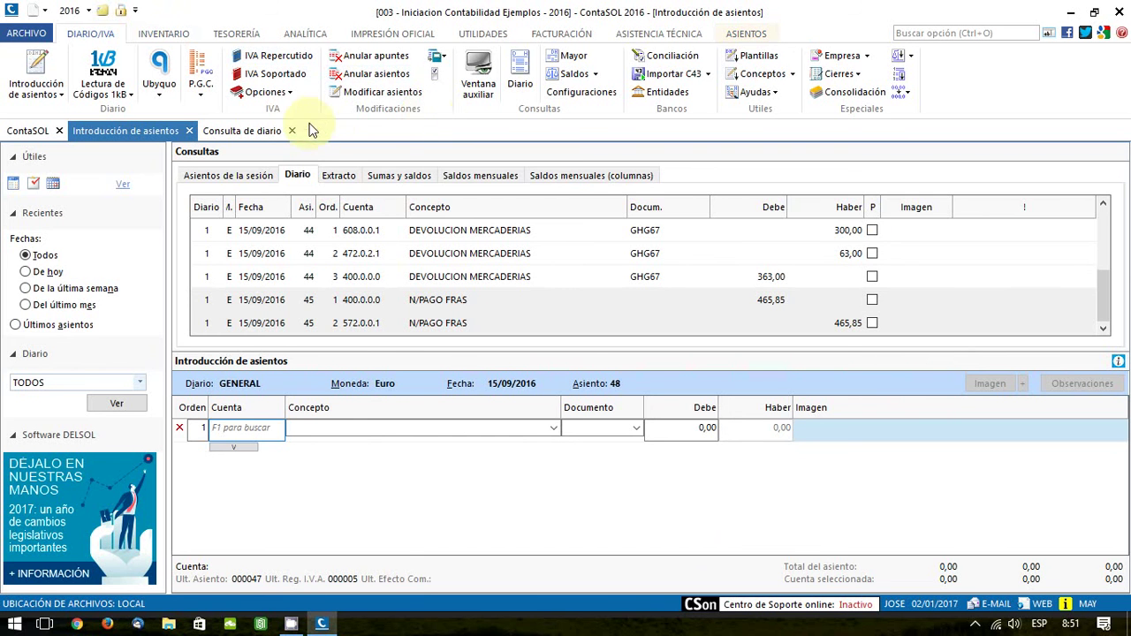
click(286, 94)
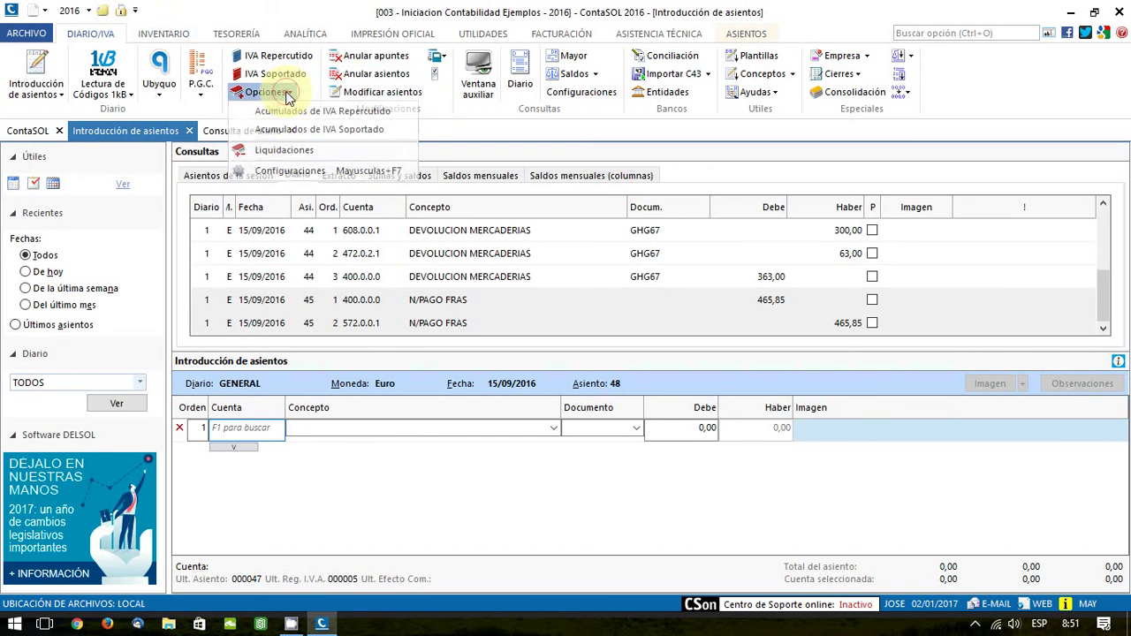
click(297, 173)
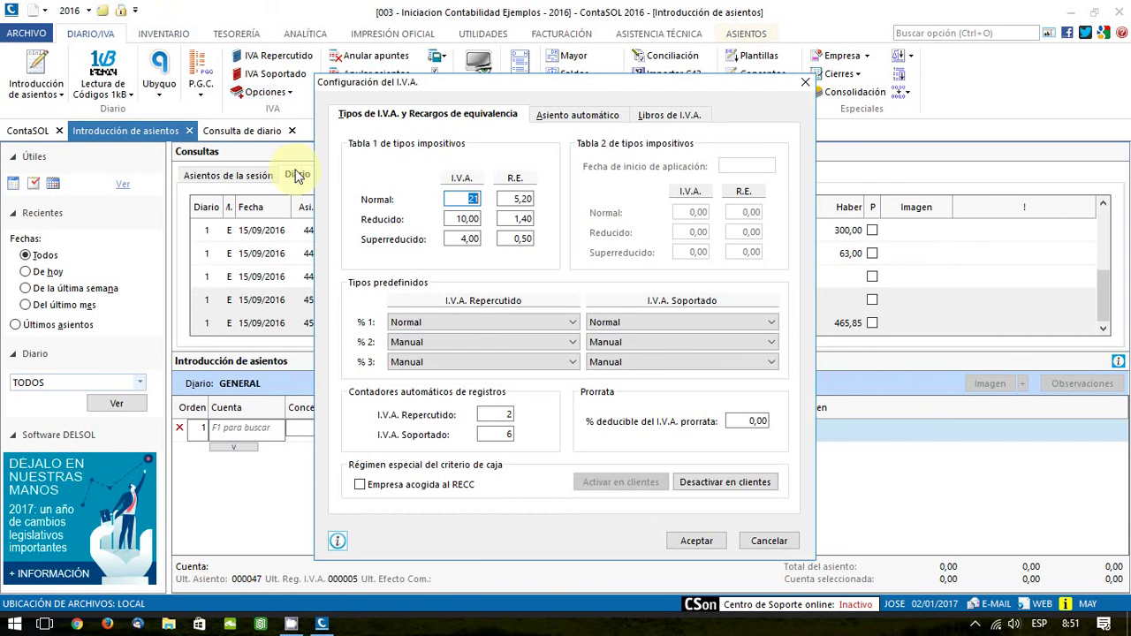
click(551, 122)
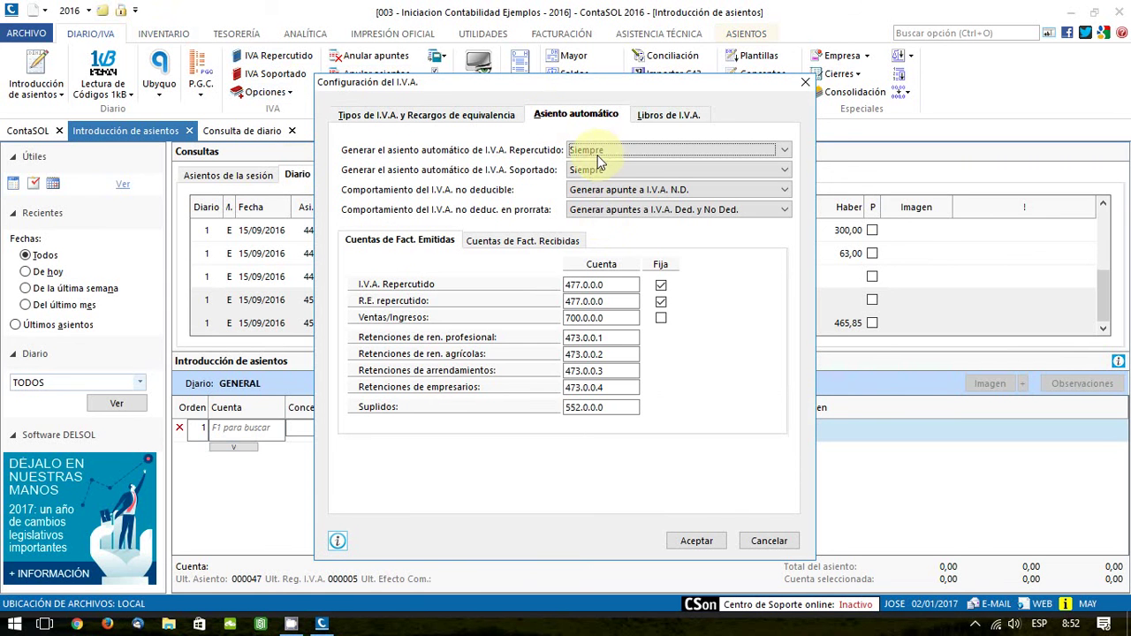
click(598, 152)
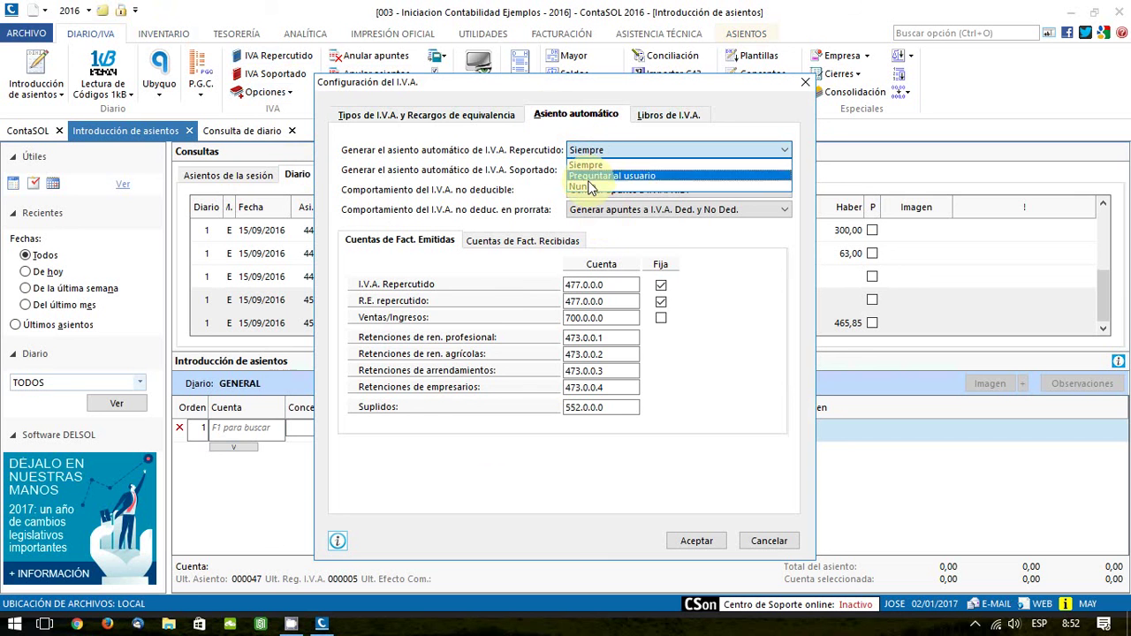
click(587, 186)
click(599, 172)
click(594, 202)
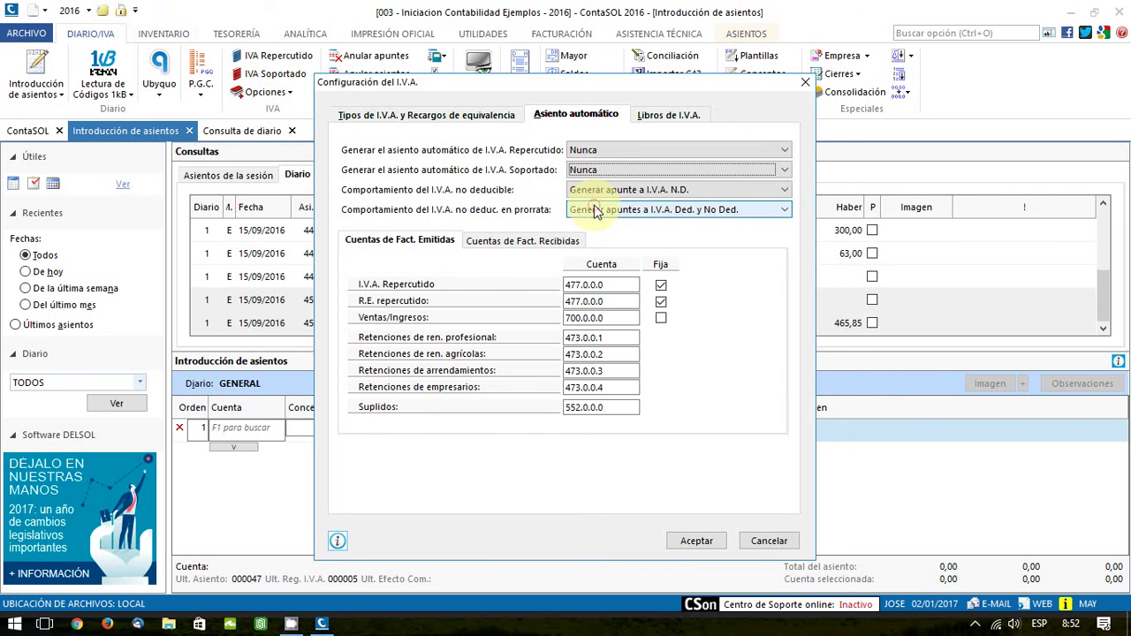
click(705, 540)
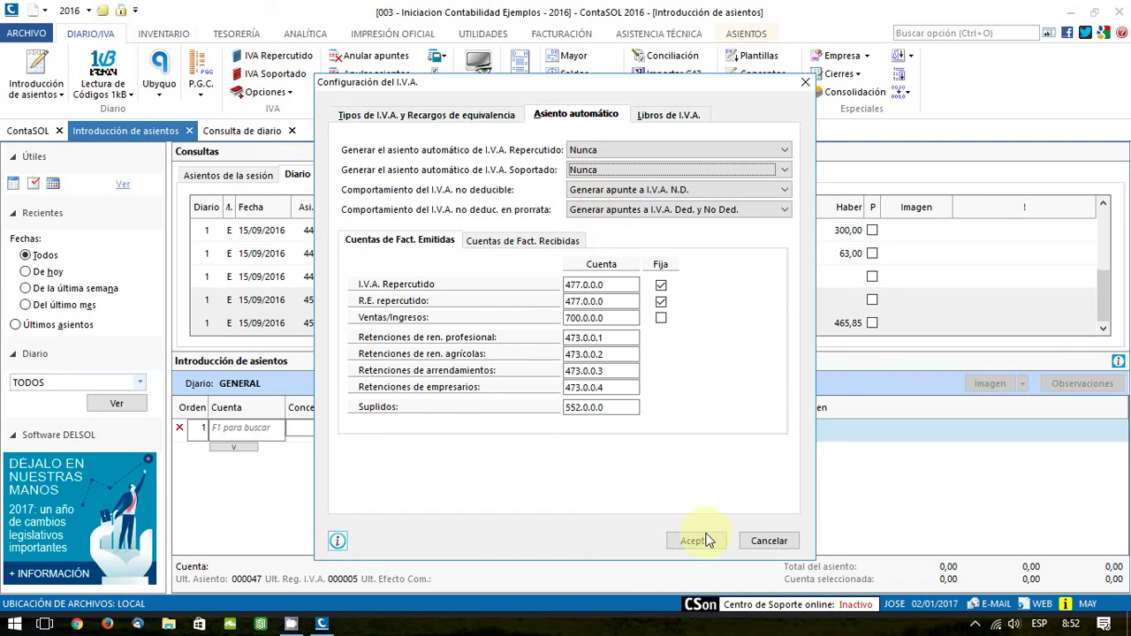
- Check the invoice accounts and the VAT rates and record counters, and accept the VAT configuration
click(479, 241)
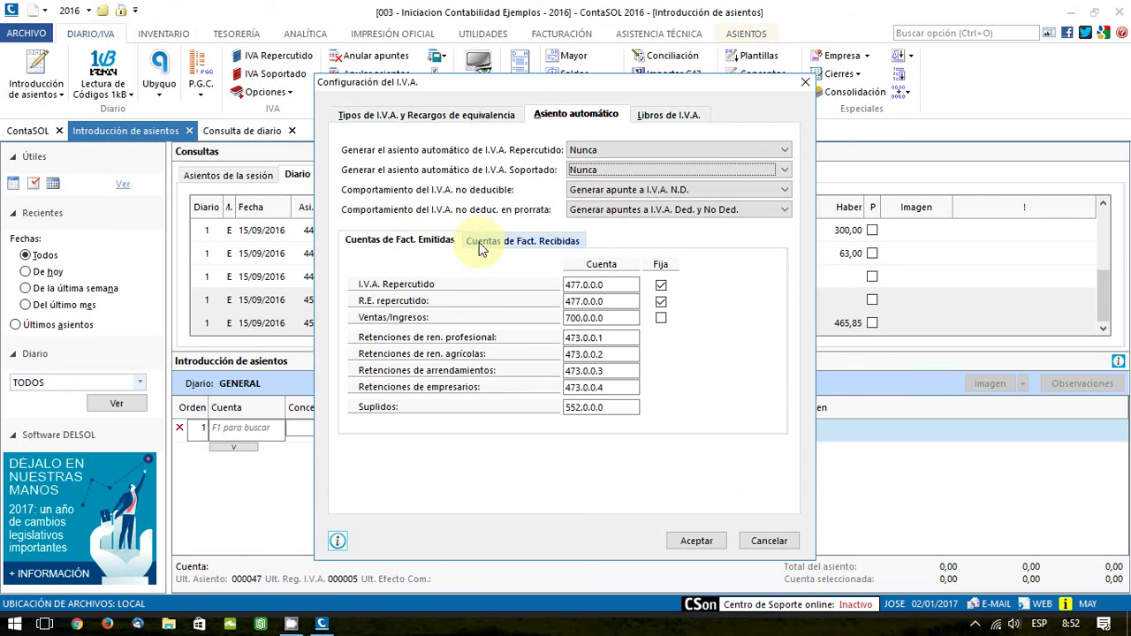
click(421, 244)
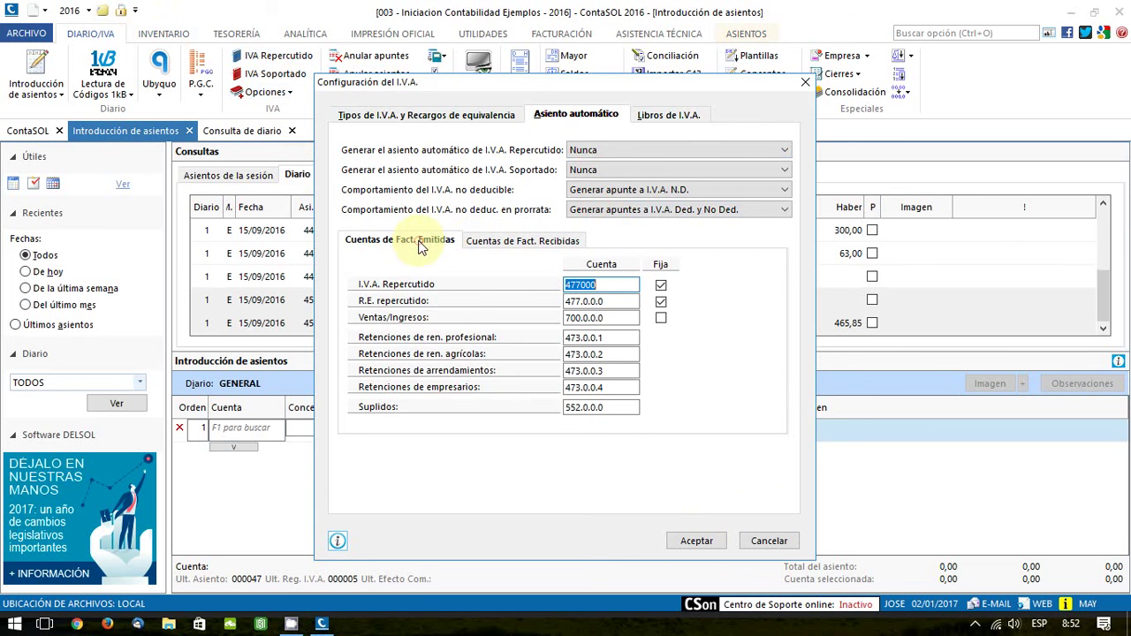
click(415, 116)
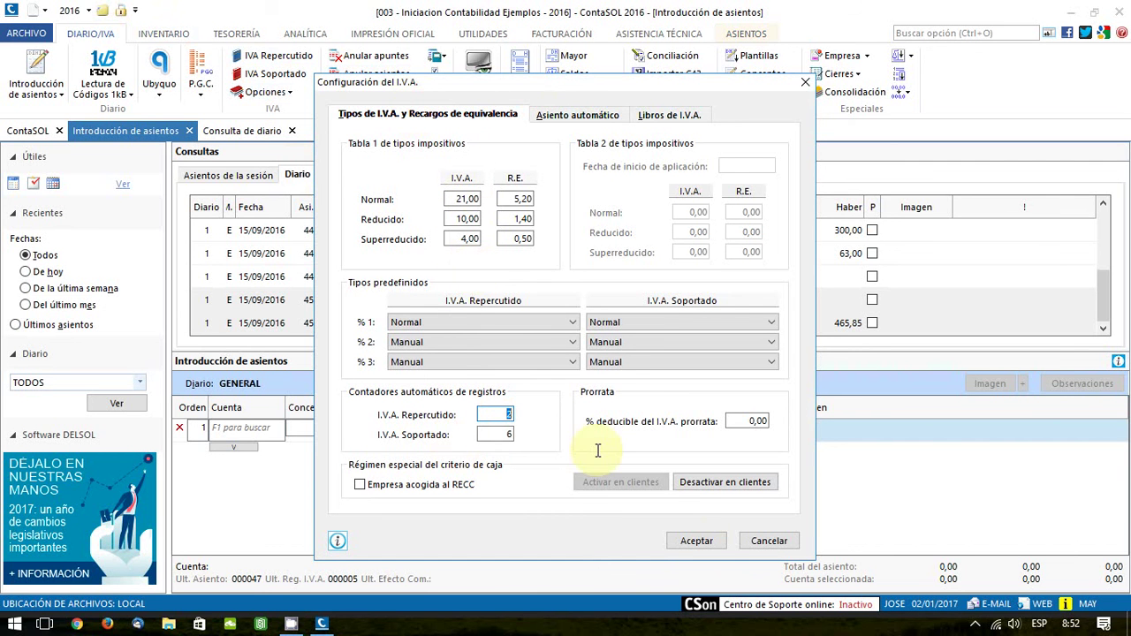
click(695, 541)
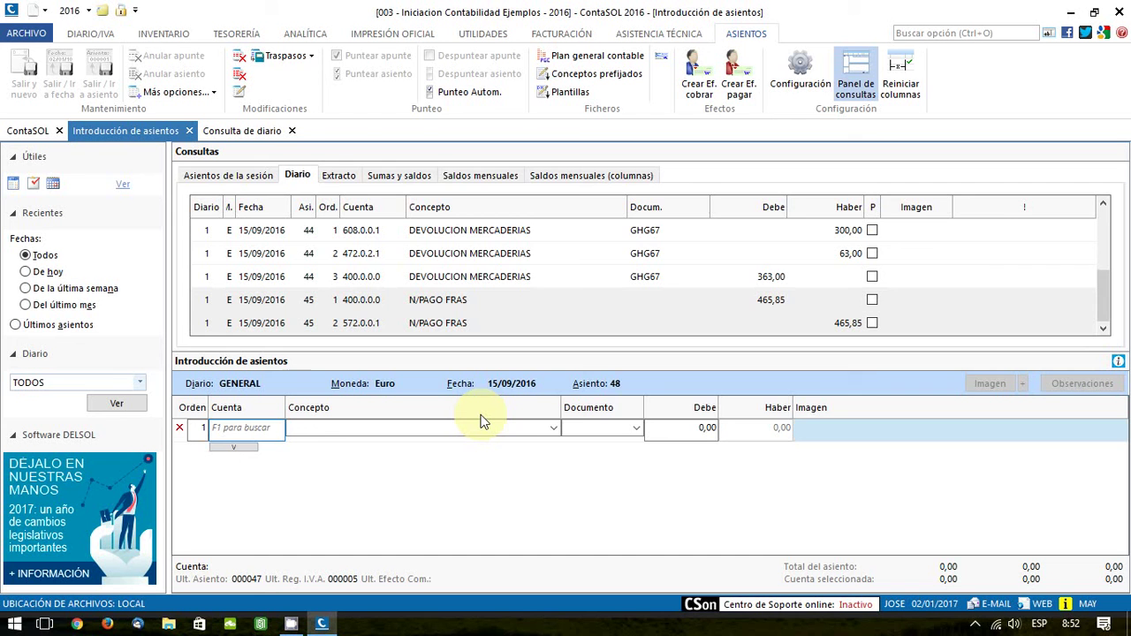
- Apply template 600 COMPRAS to the new entry with document JKFJ and an amount of 223
key(F7)
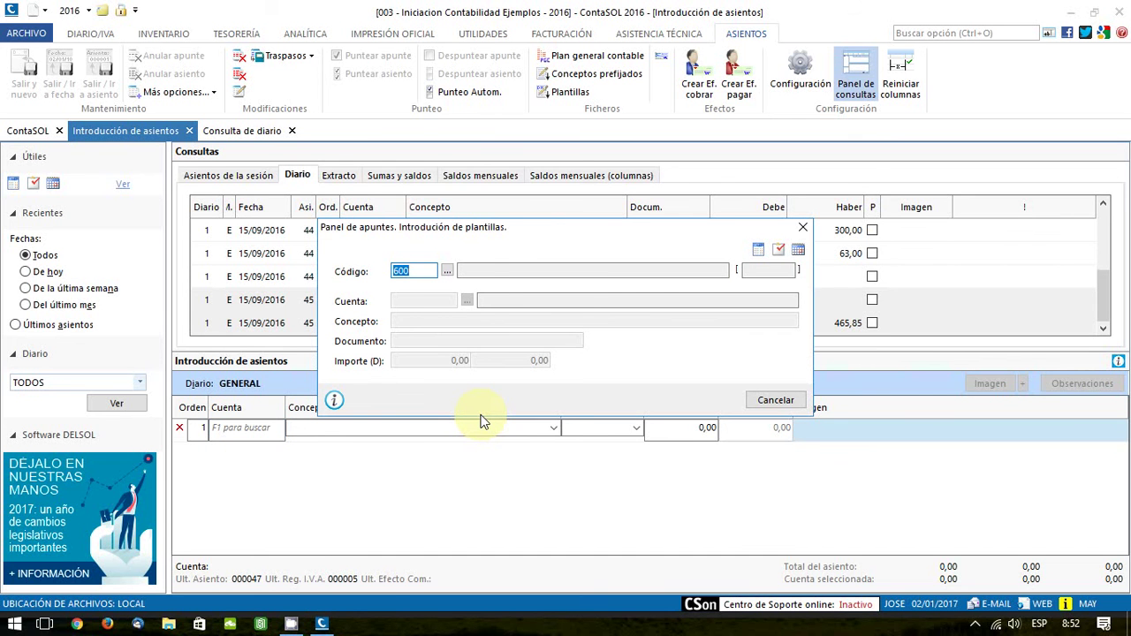
key(Return)
text(JKFJ)
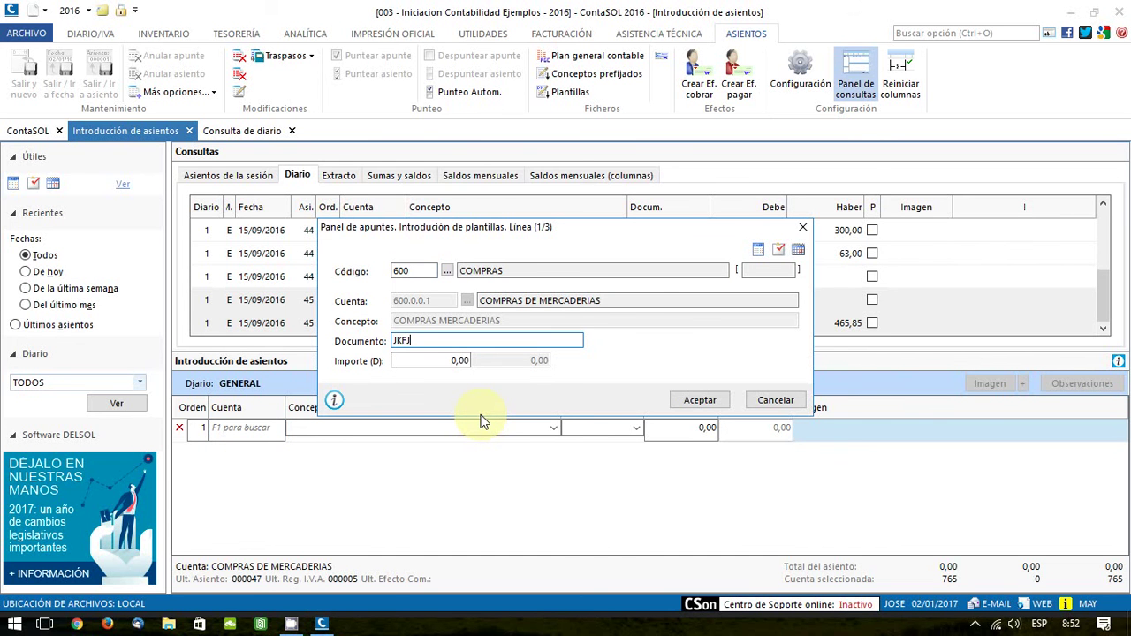
key(Return)
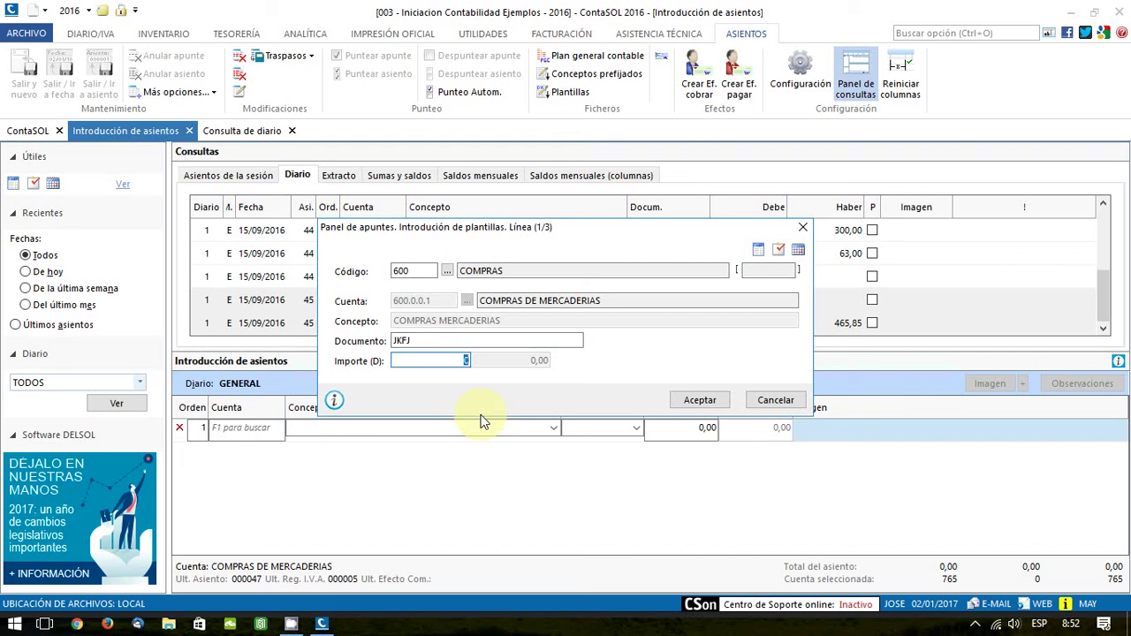
text(223)
key(Return)
key(Return)
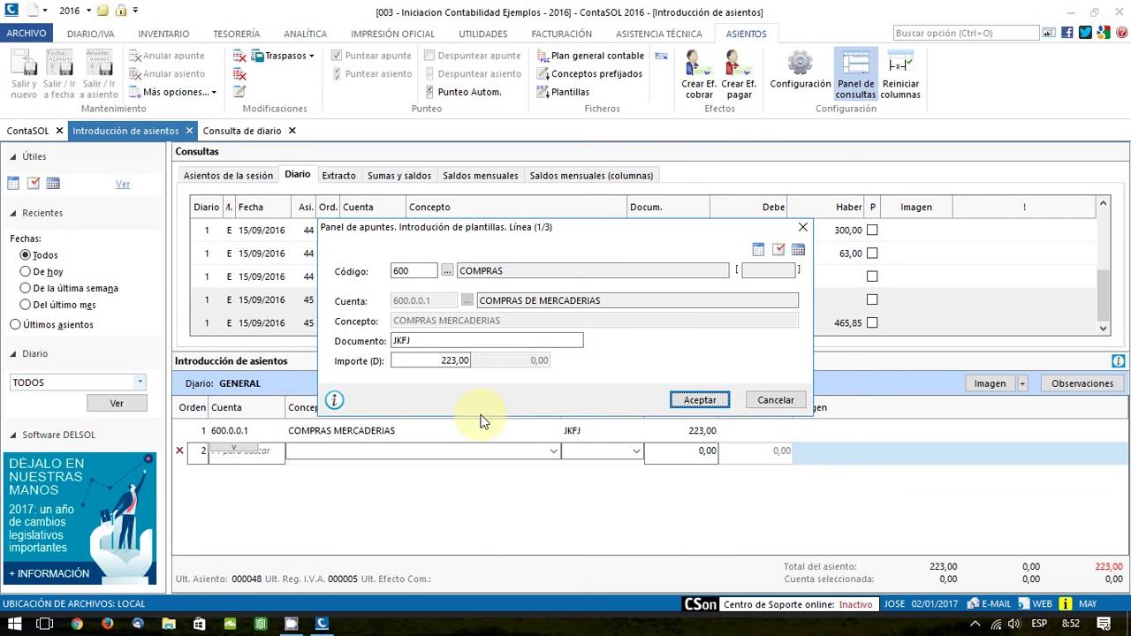
- Assign supplier account 400.0.0.0 PROVEEDOR 1 to the last line of purchase JKFJ and accept it
text(4.0)
key(Return)
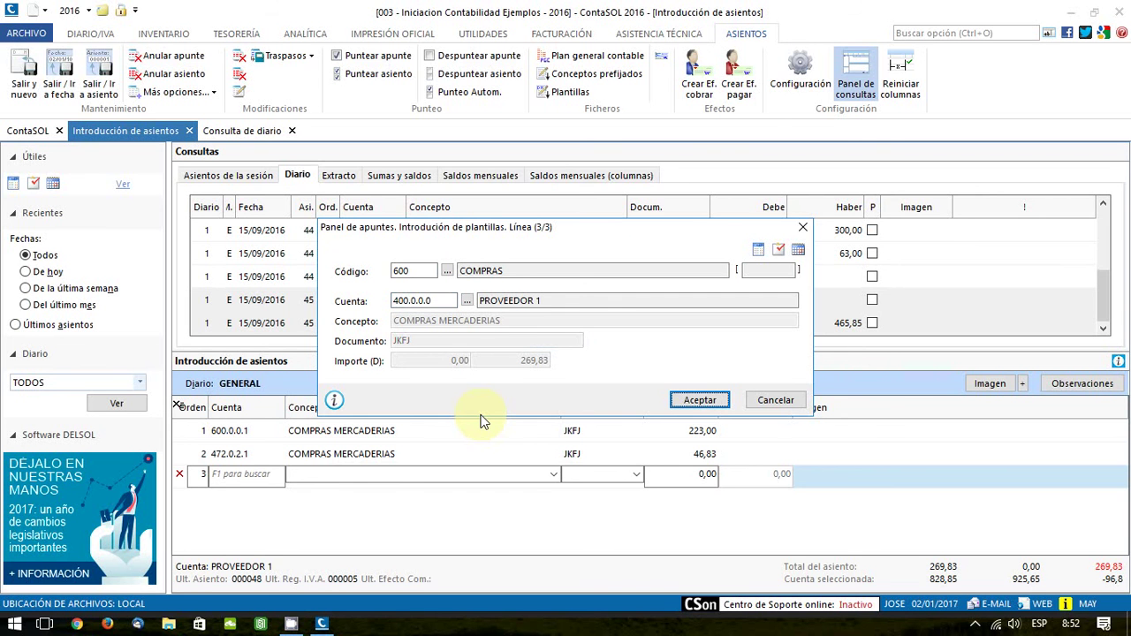
click(690, 404)
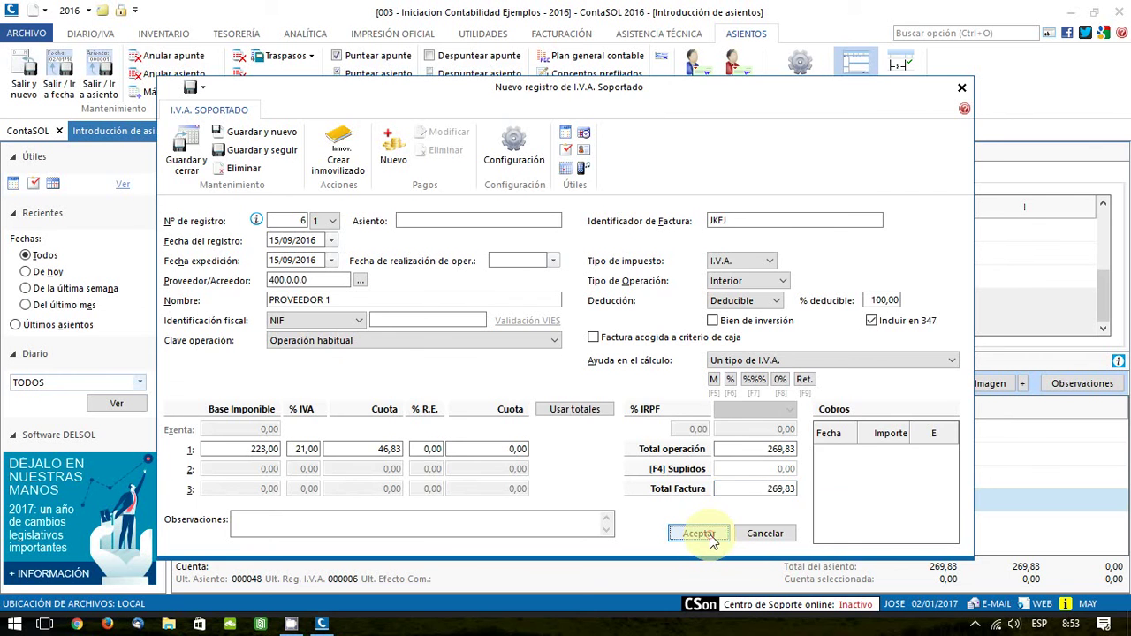
- Accept the input VAT record for document JKFJ and finish the purchase entry
click(711, 536)
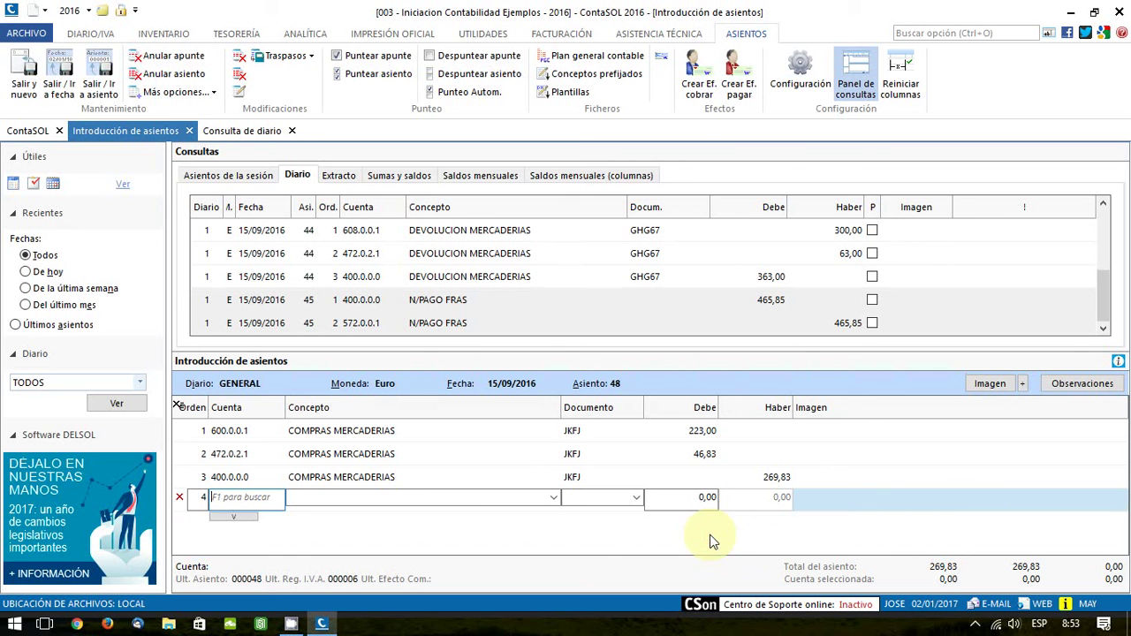
key(Return)
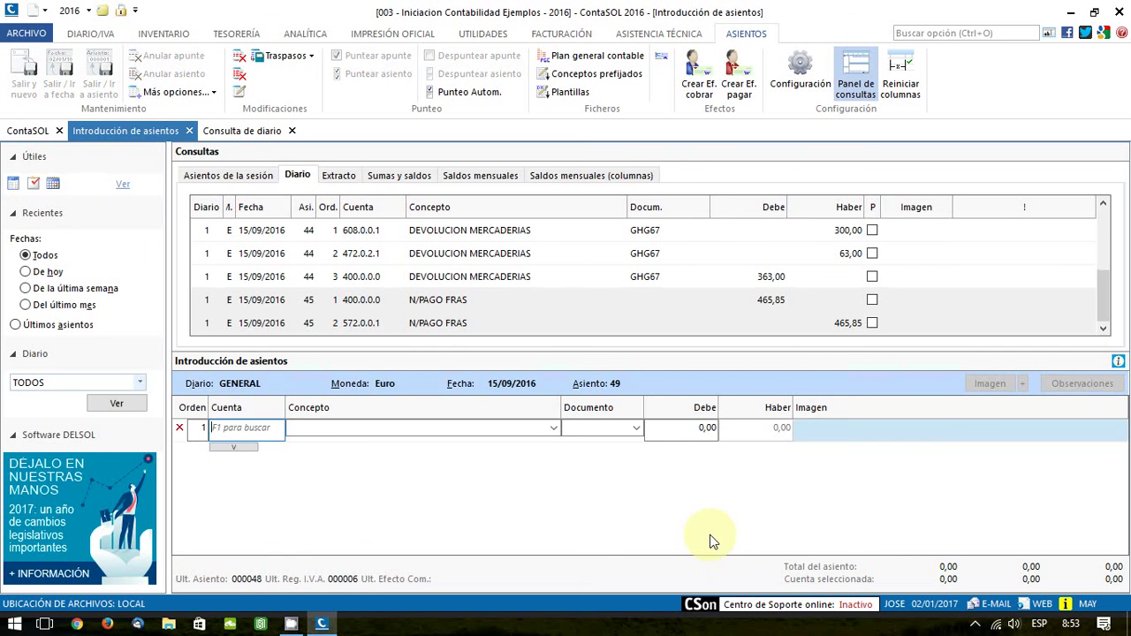